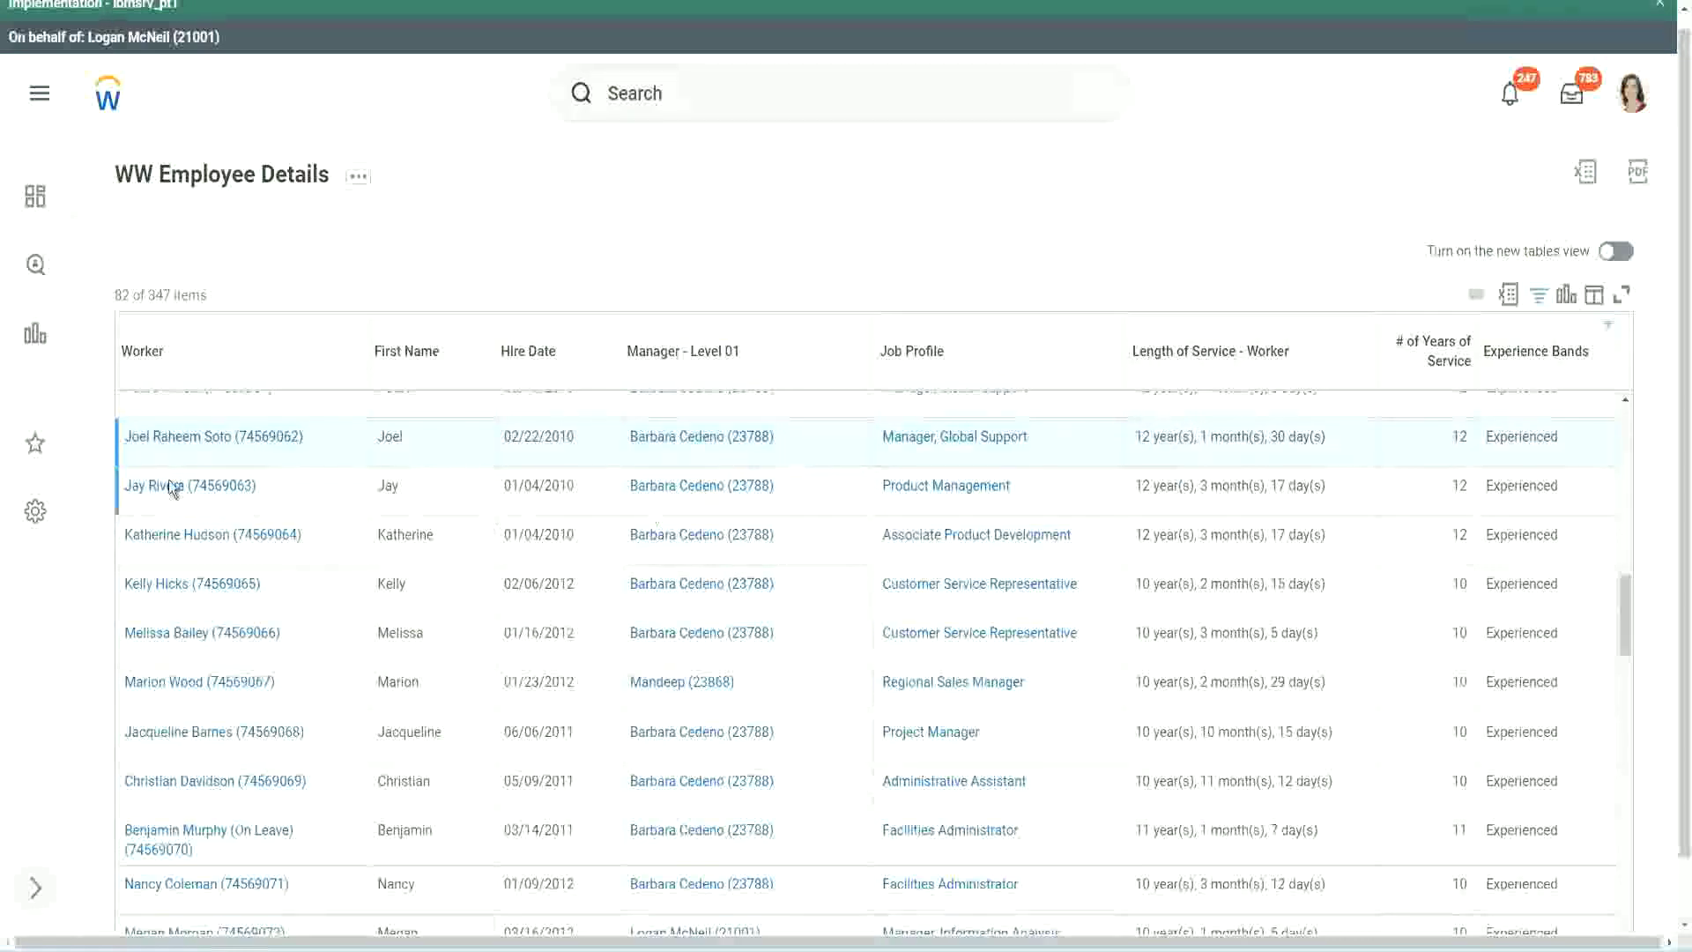
Compare the Length of Service text with # of Years of Service in the Global Support manager and Administrative Assistant rows.
mouse_move(177, 443)
left_click_drag(1134, 439, 1297, 437)
left_click(1421, 460)
double_click(1421, 460)
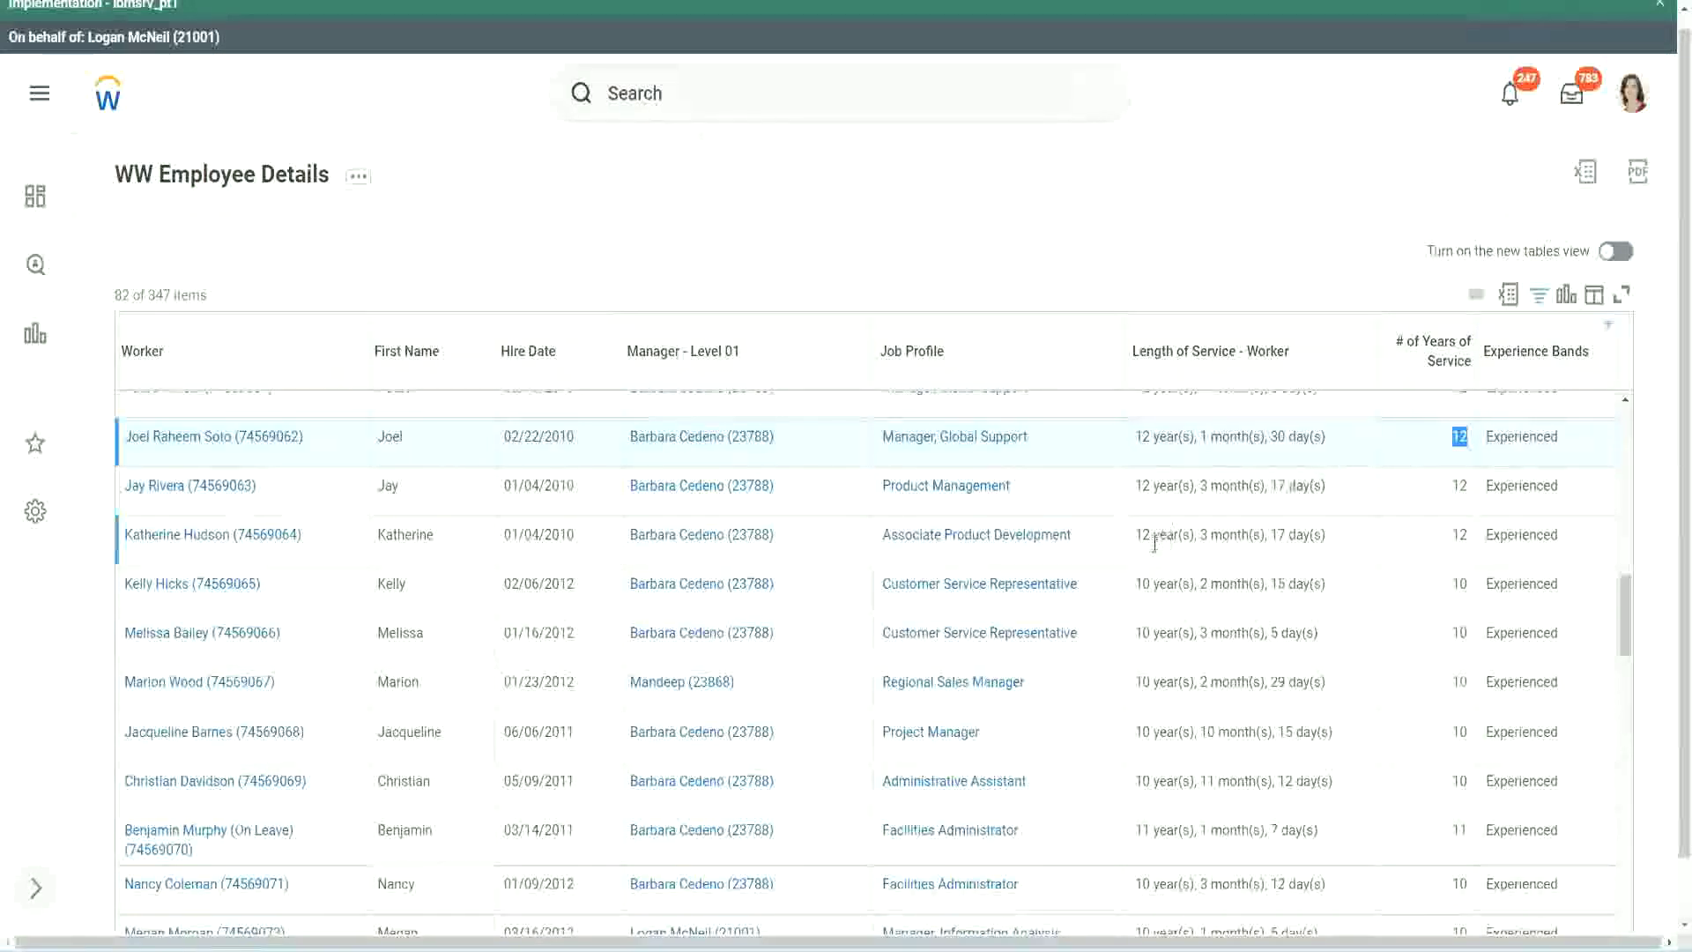
left_click(1168, 781)
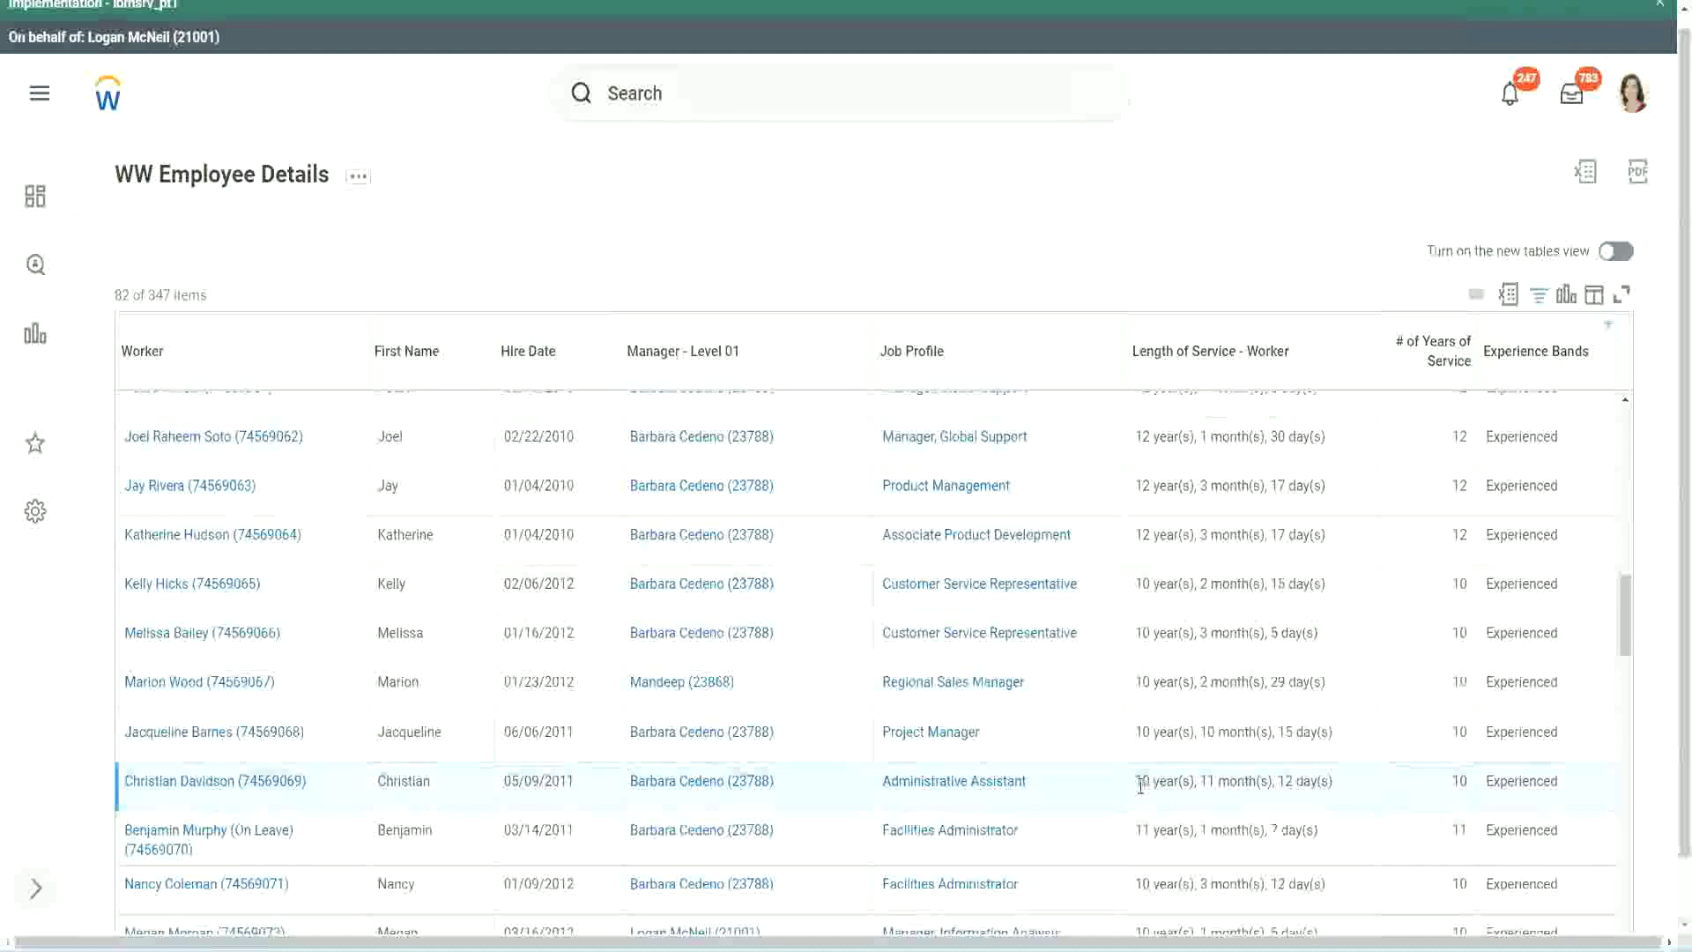
double_click(1216, 780)
left_click_drag(1285, 781, 1313, 780)
left_click(1313, 780)
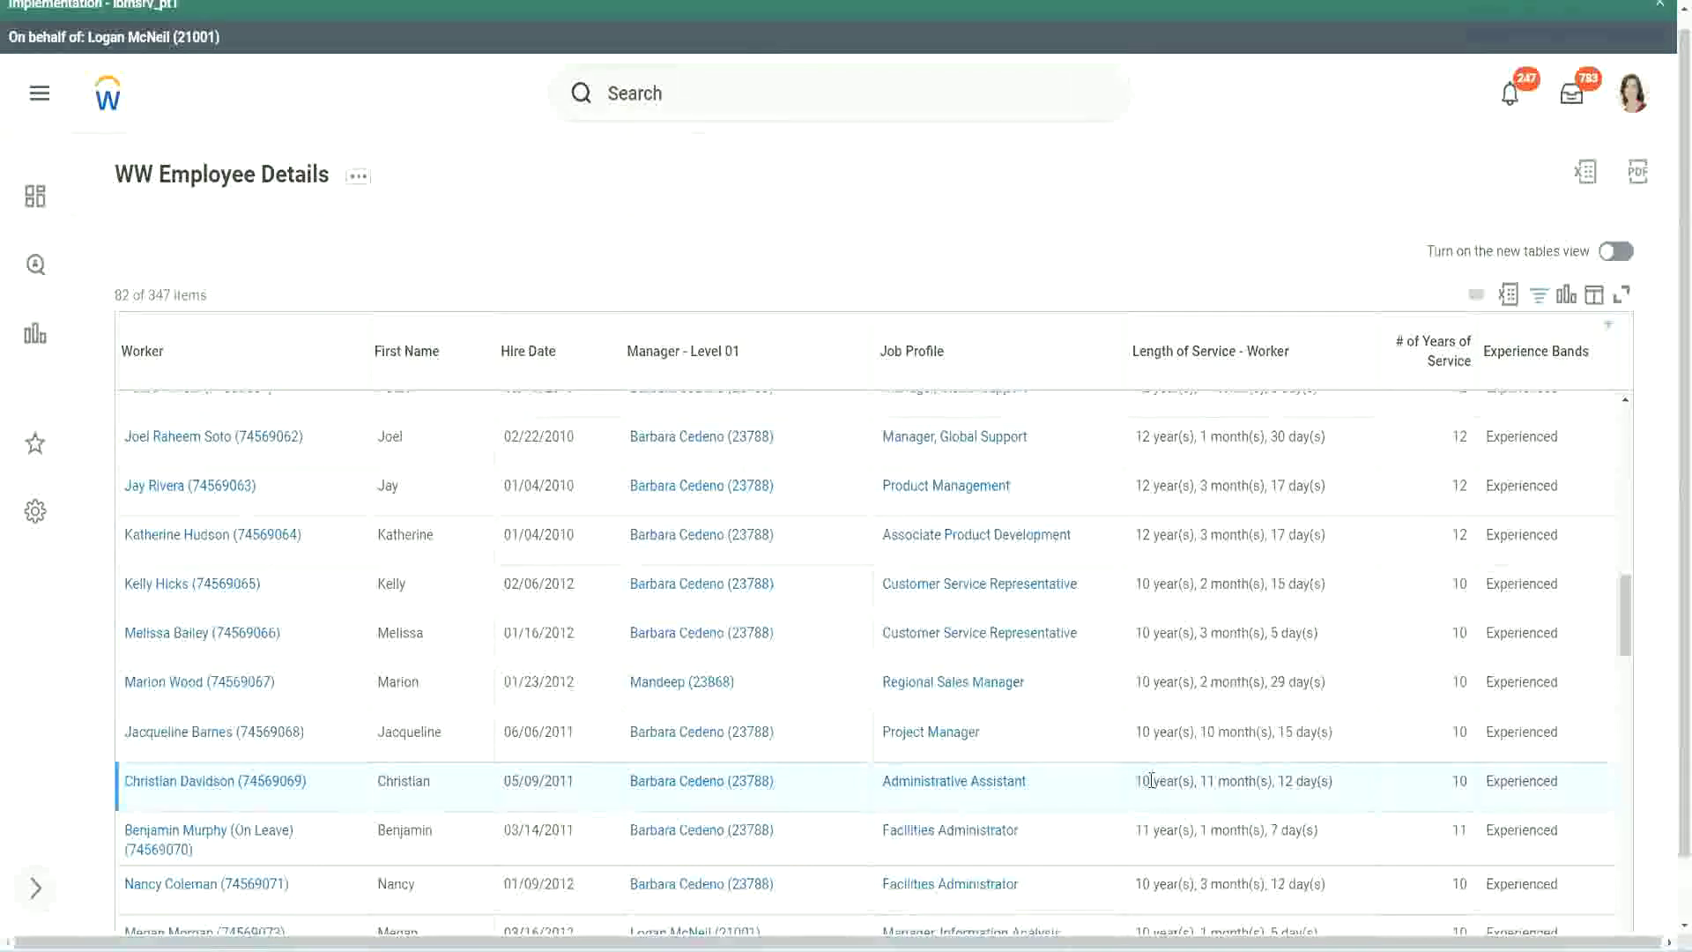
double_click(1459, 781)
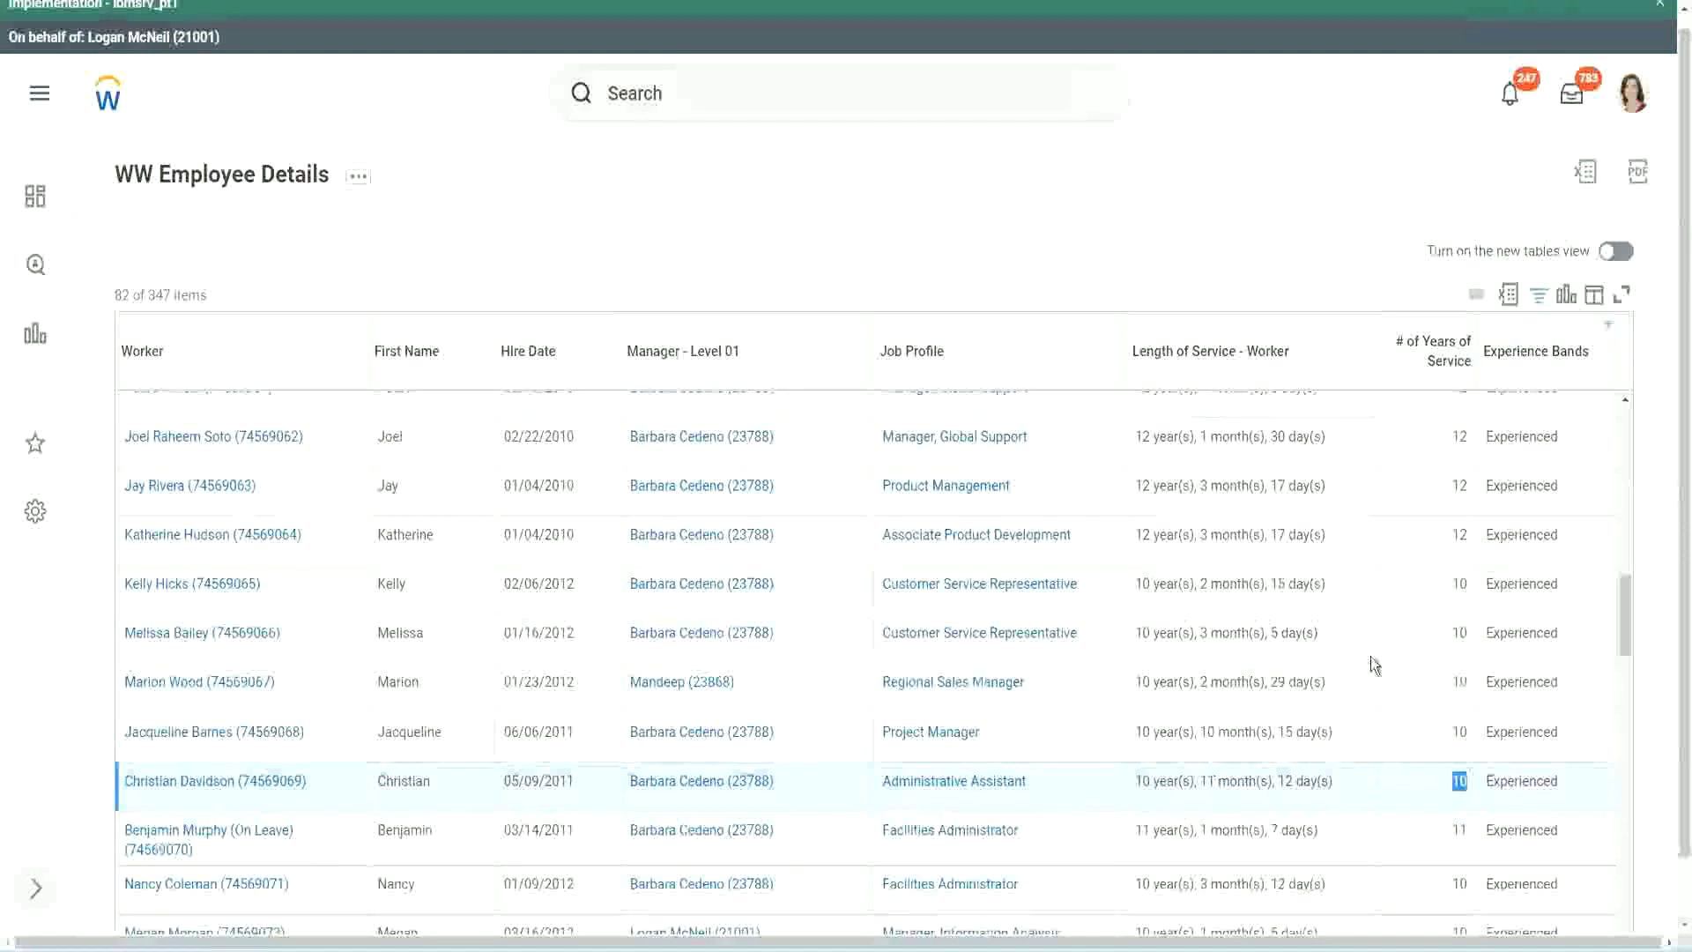
left_click(1457, 556)
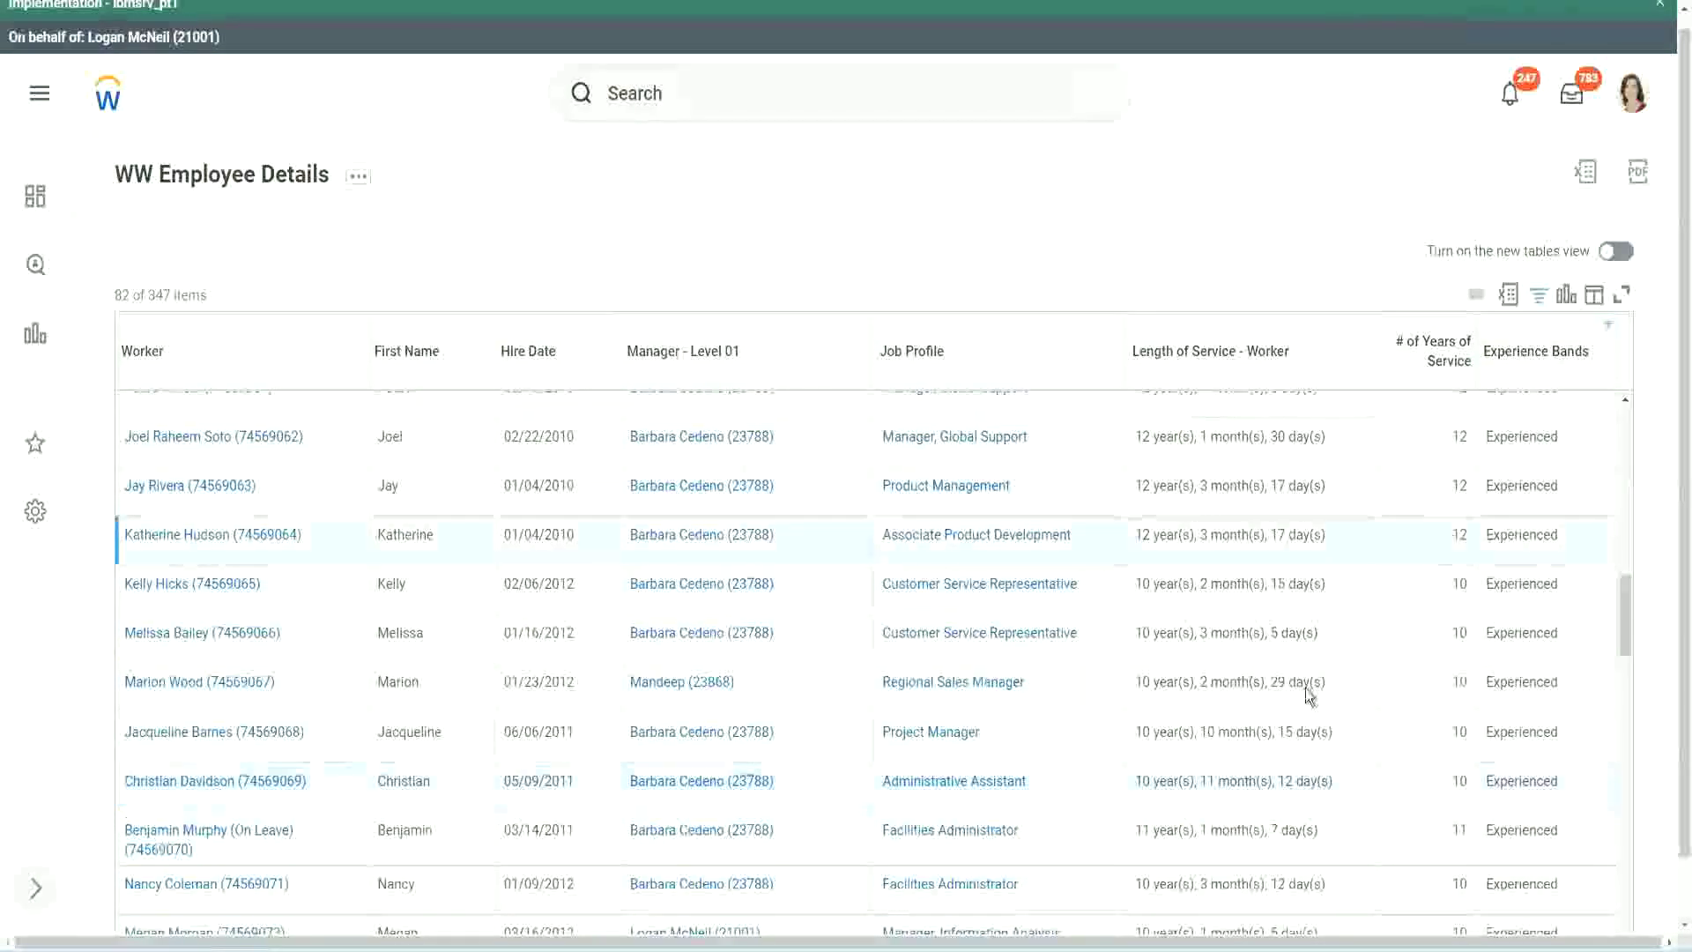
Examine how the years, months and days in the Administrative Assistant, Global Support manager and Project Manager rows convert to whole years of service.
double_click(1144, 779)
left_click(1279, 777)
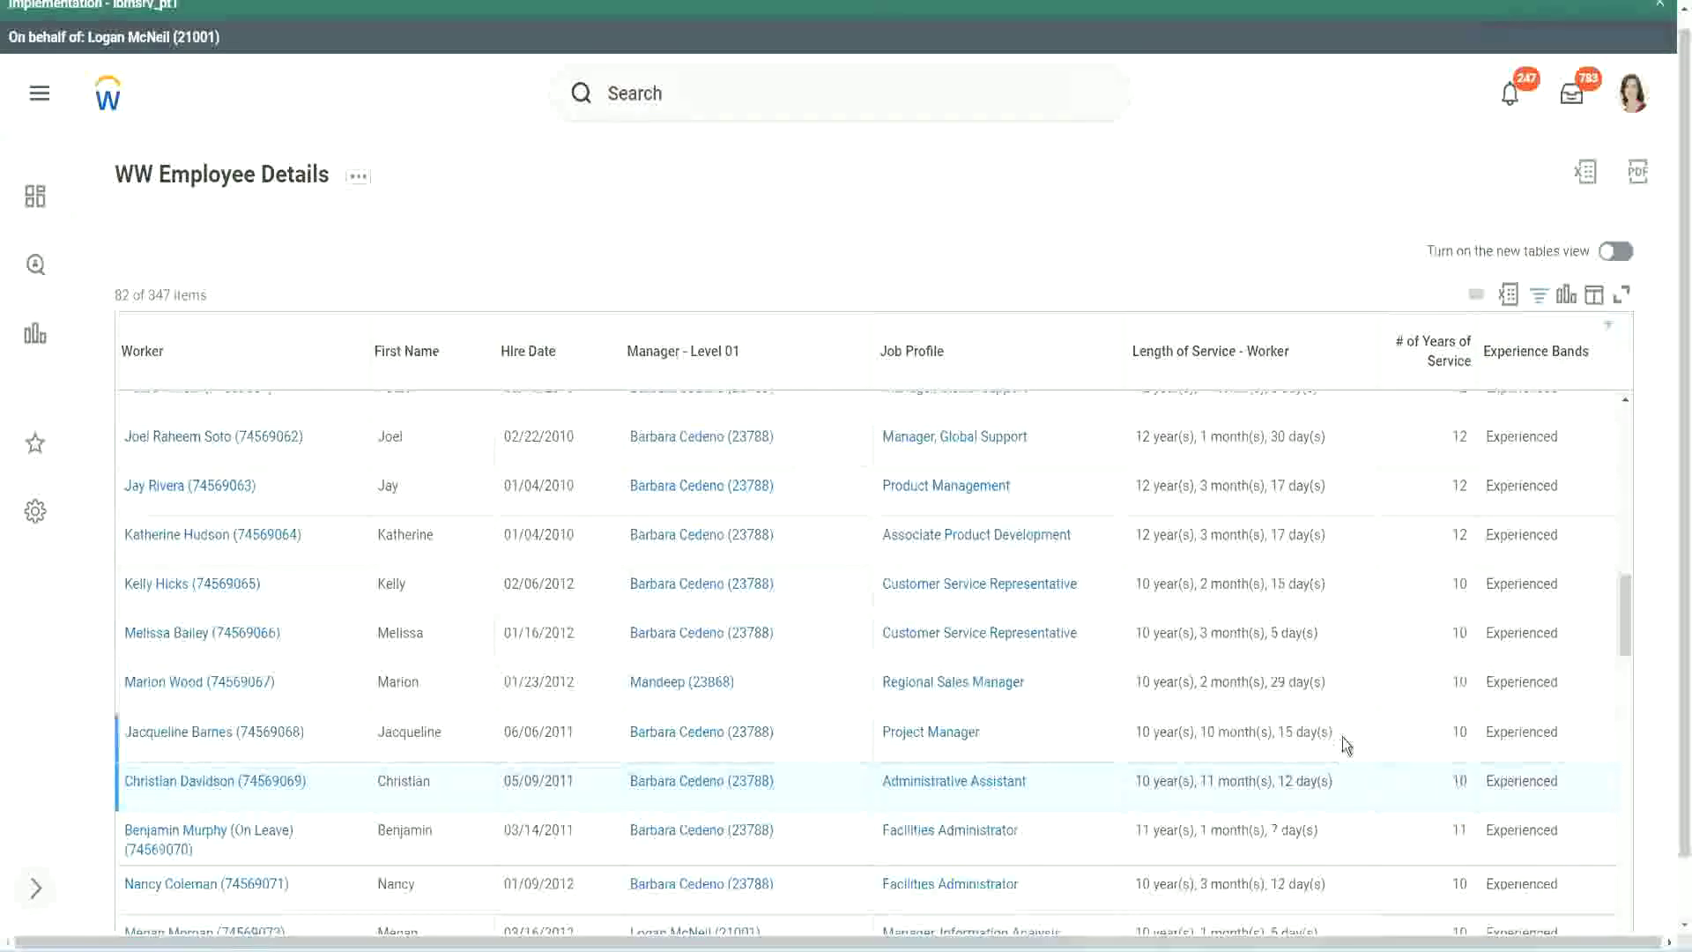
double_click(1461, 437)
left_click_drag(1136, 440, 1347, 429)
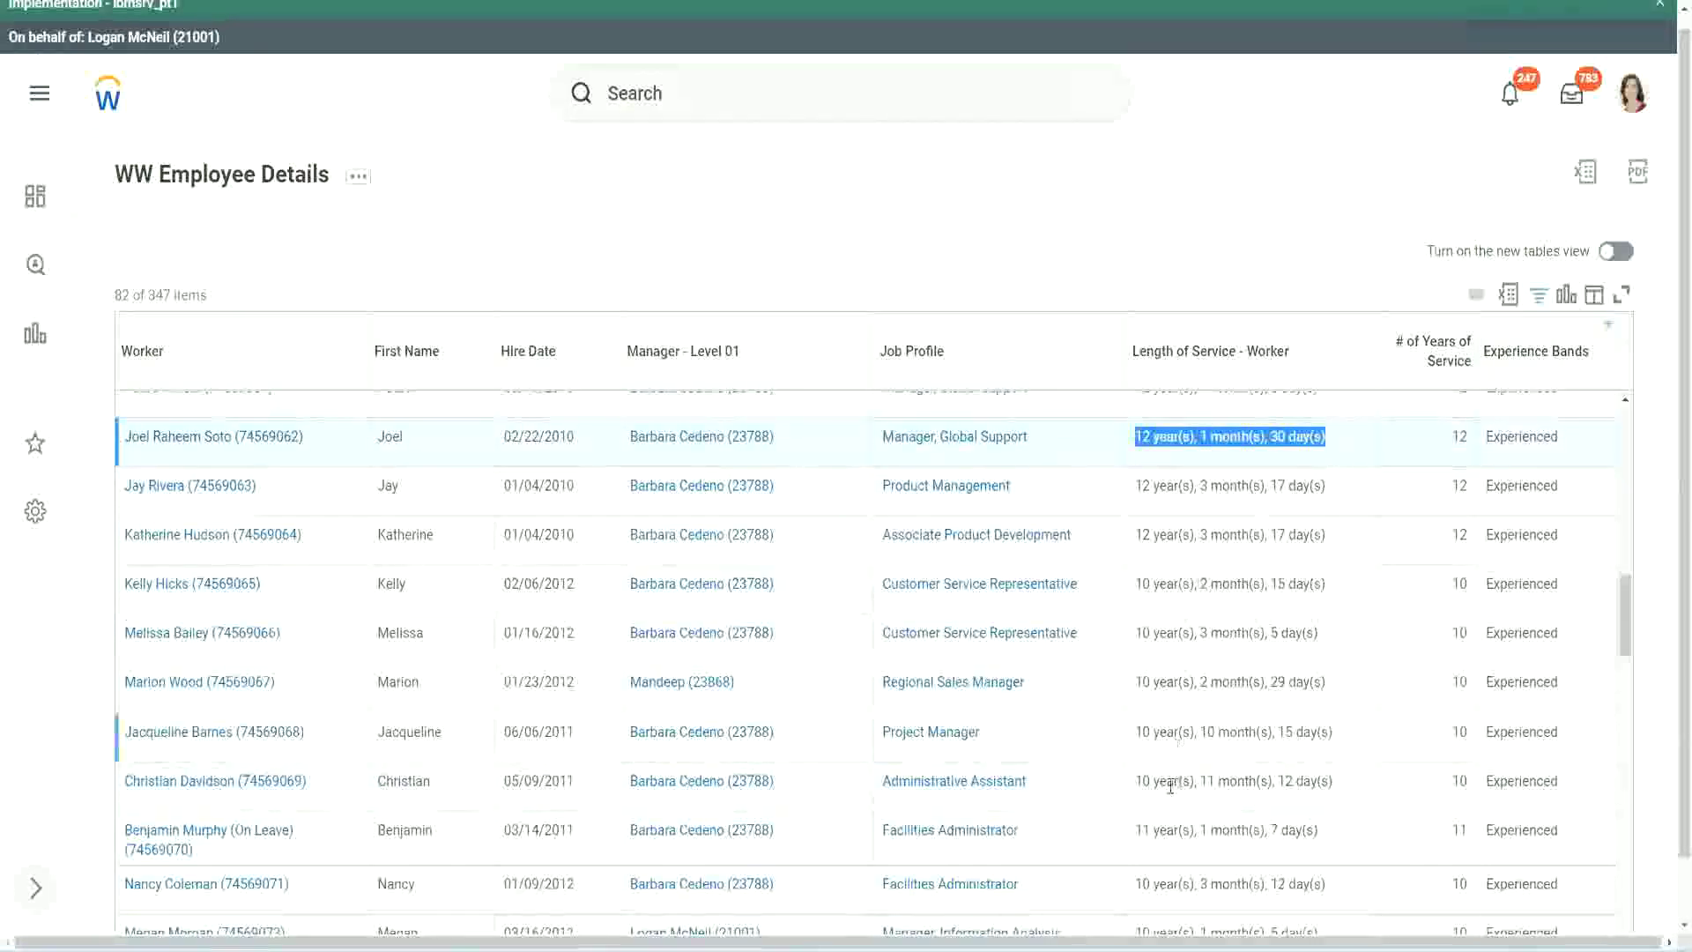
left_click(1287, 782)
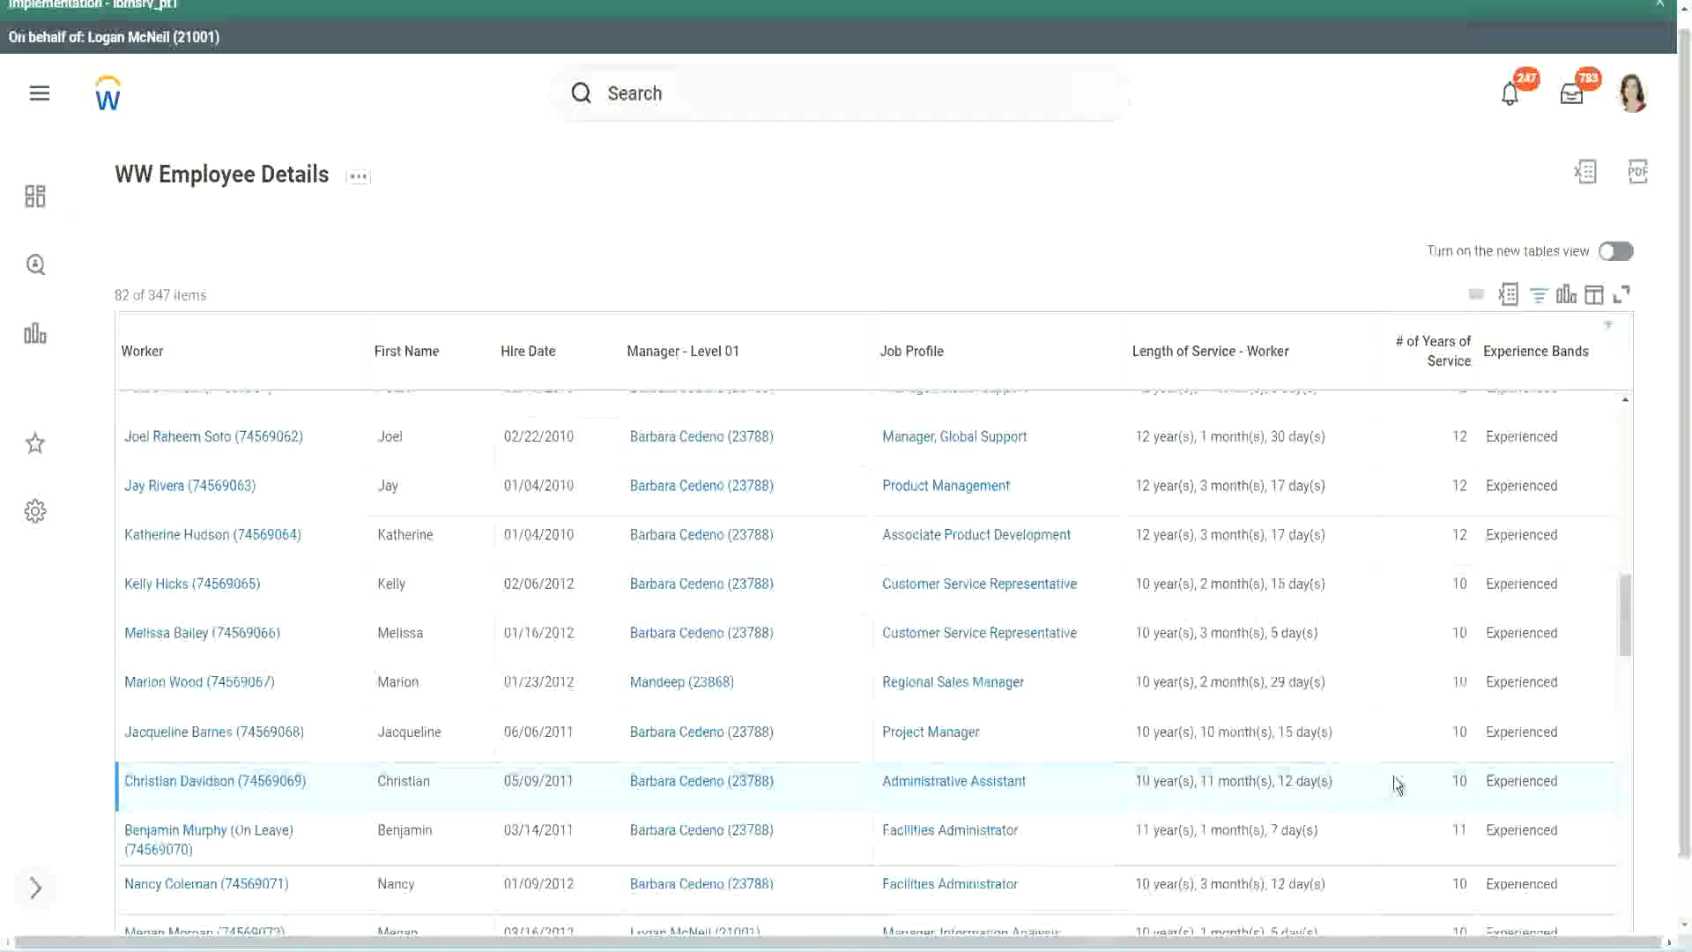
double_click(1458, 781)
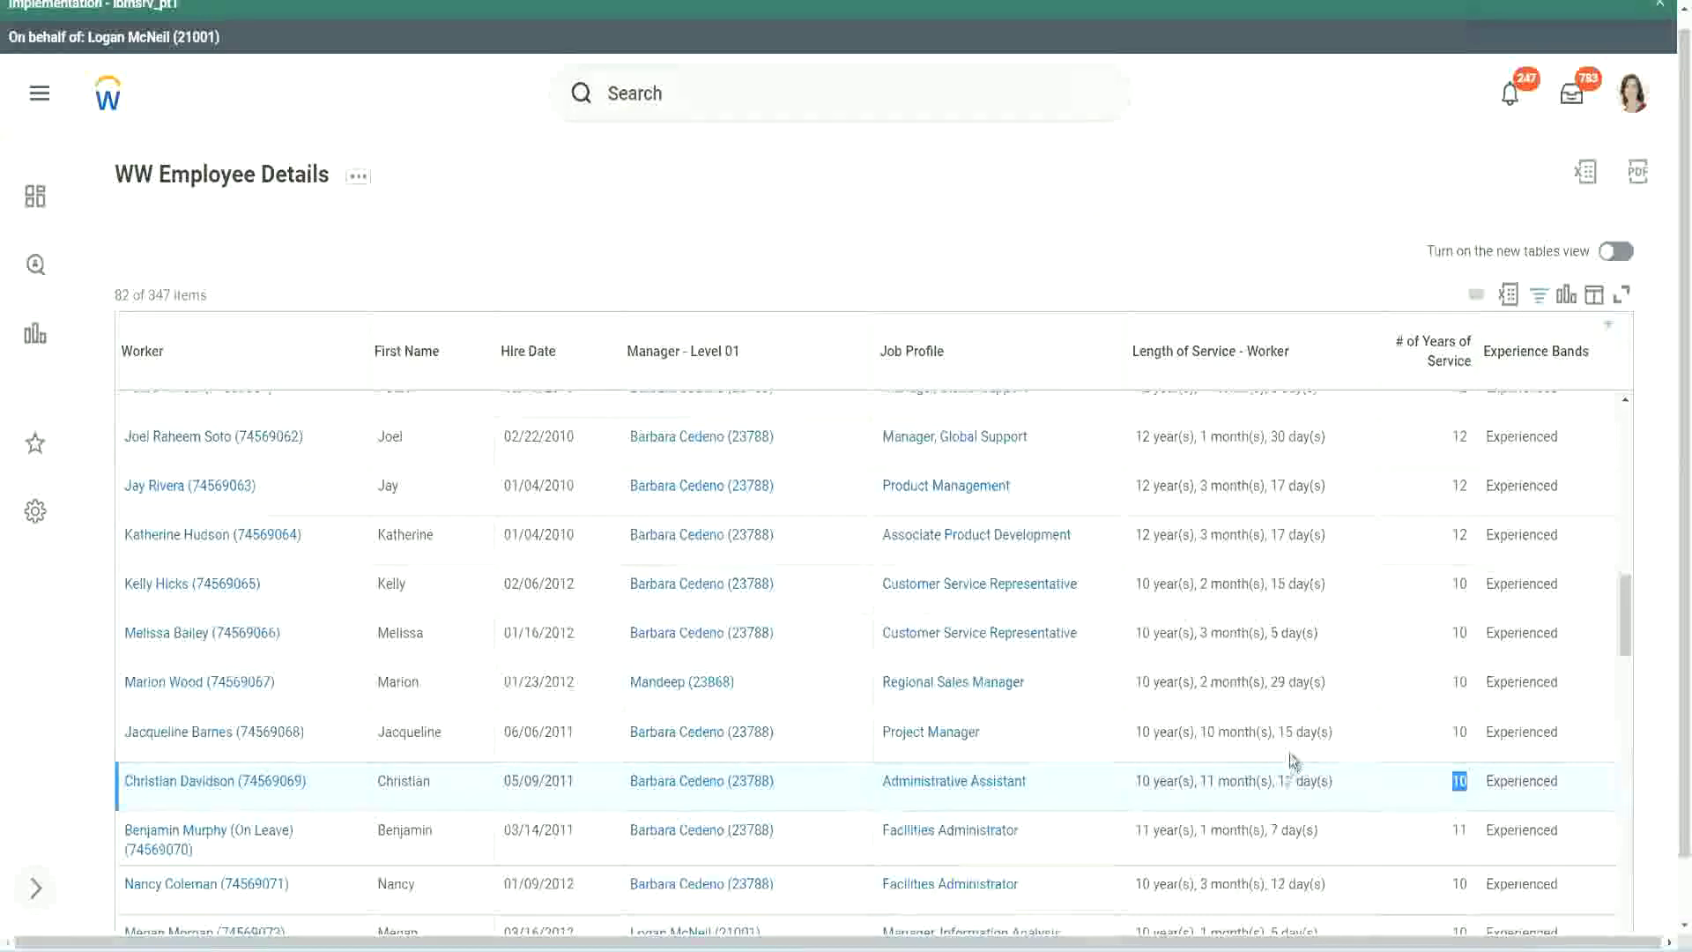
left_click(1398, 789)
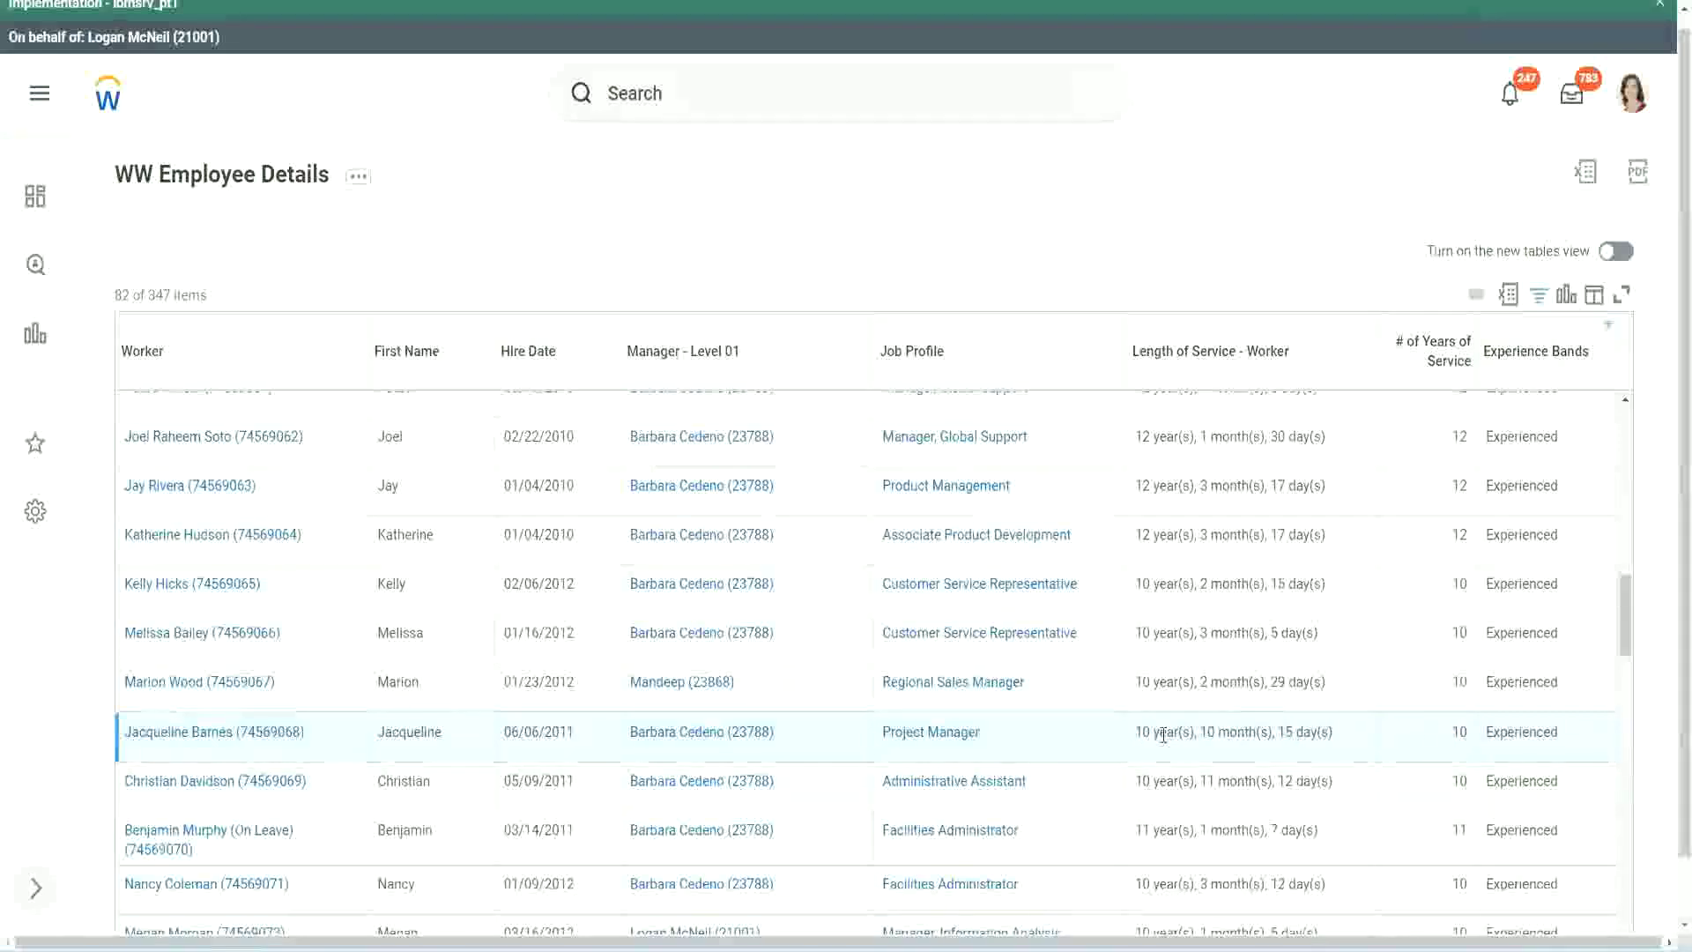
double_click(1210, 732)
left_click(1264, 732)
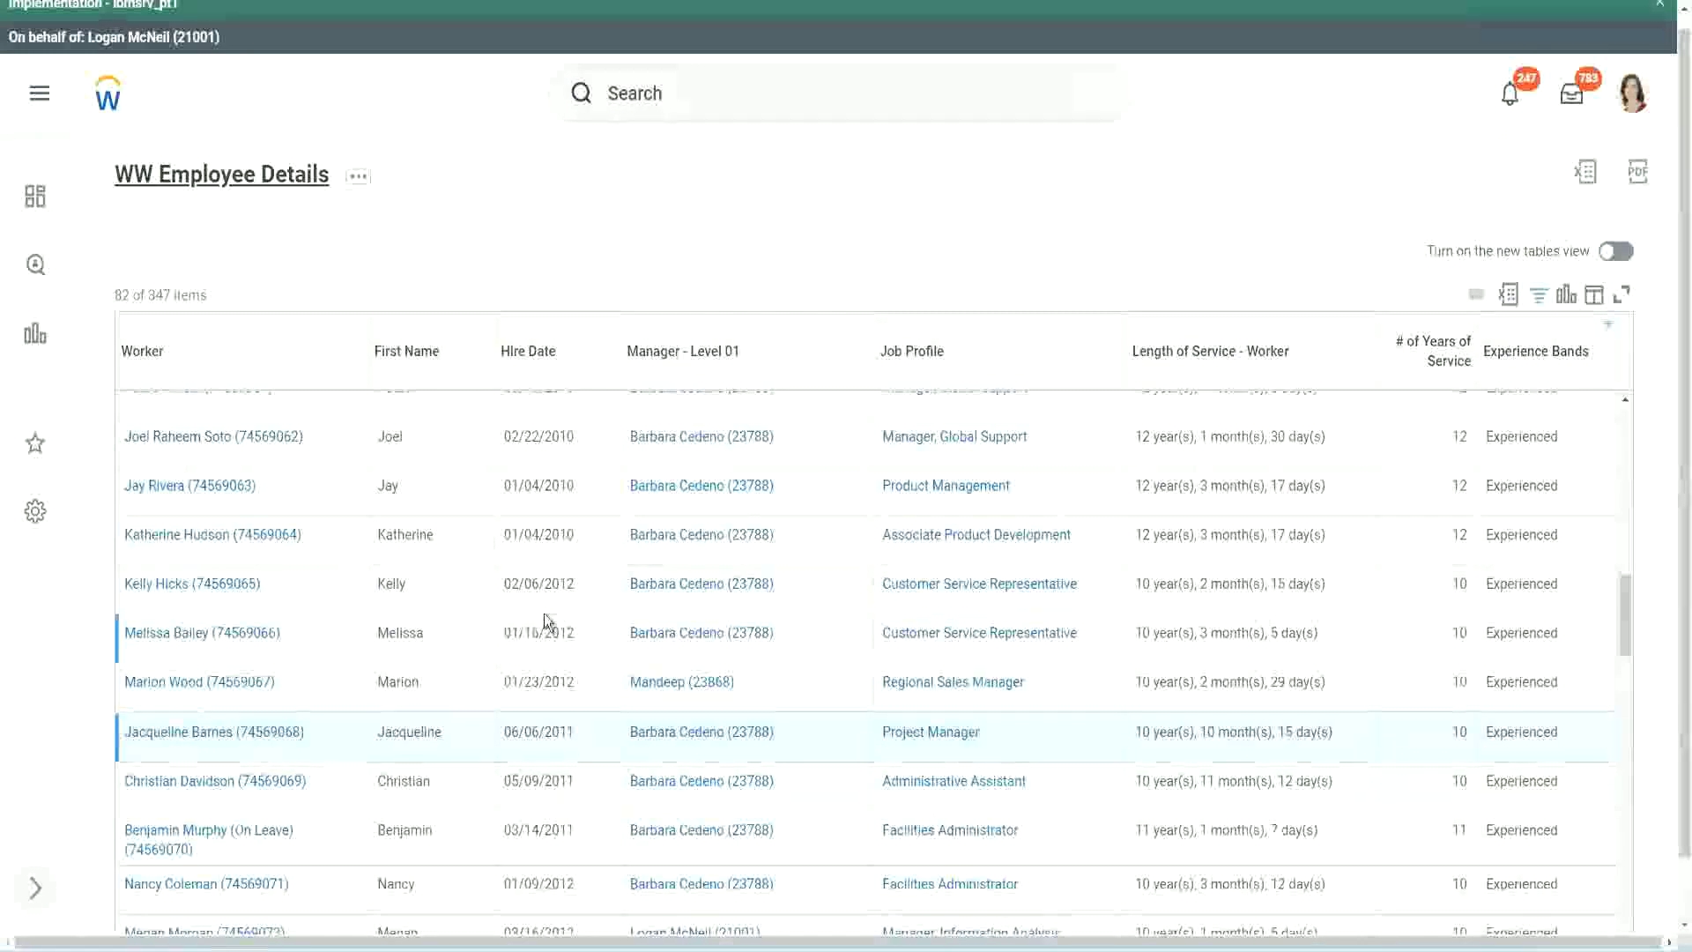
Open the report field CF-WW-Eval Exp-Derive Experience Bands from Years of Service in a new tab and review its conditions and return values.
scroll(547, 617, "down", 5)
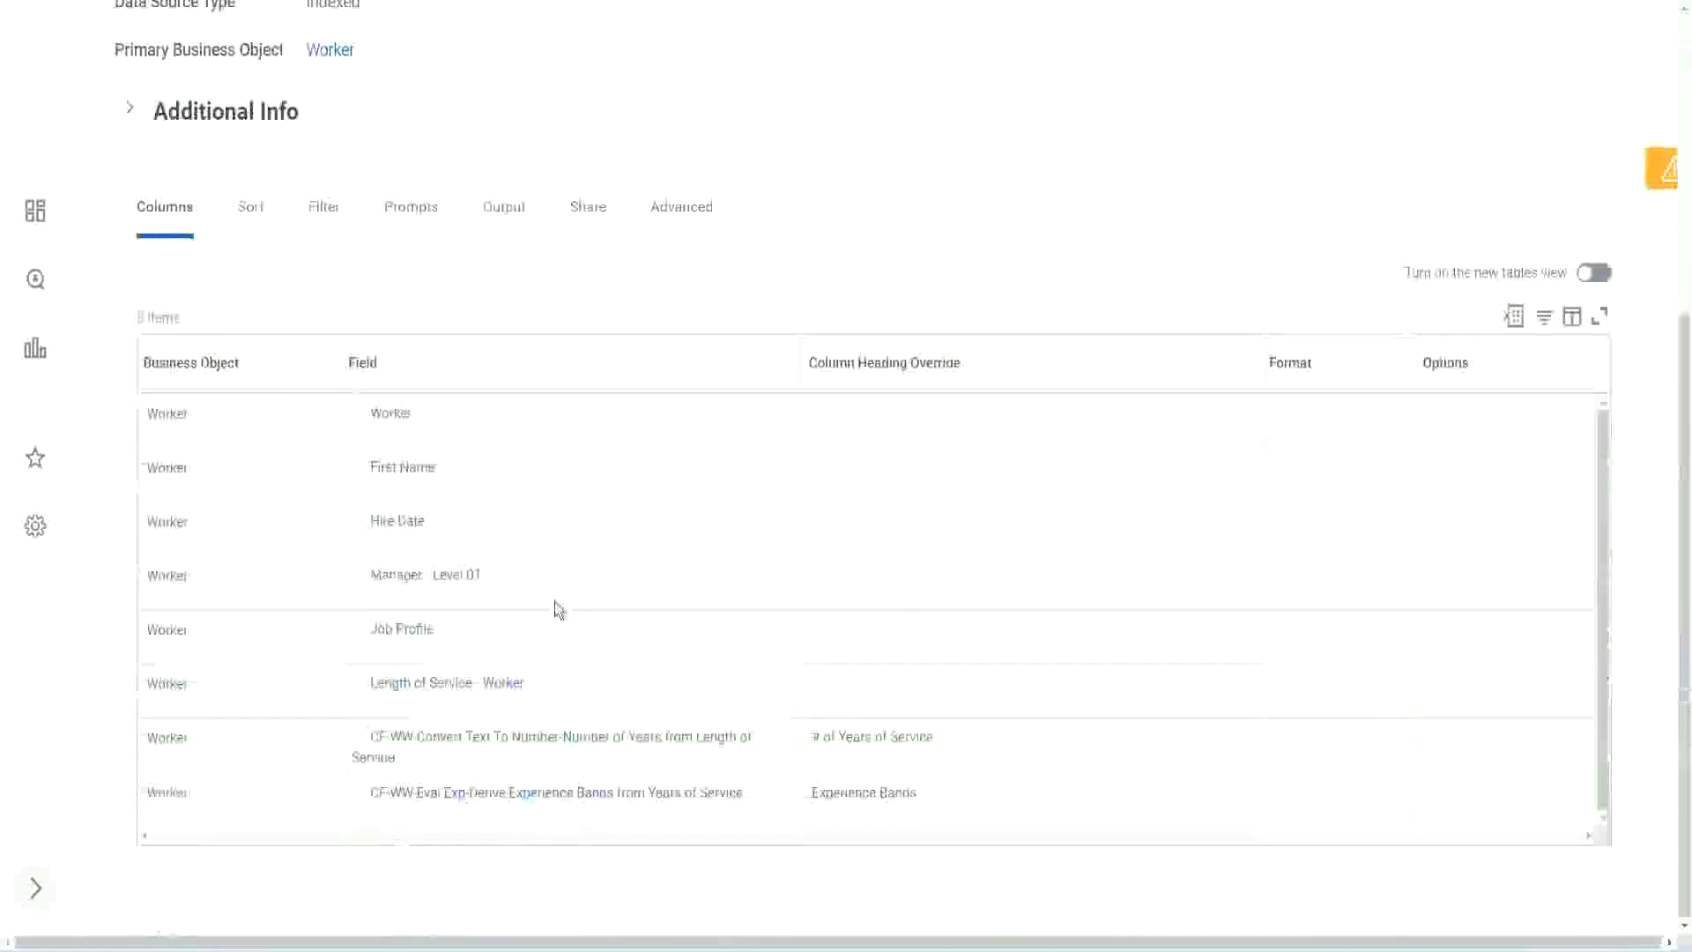
right_click(459, 797)
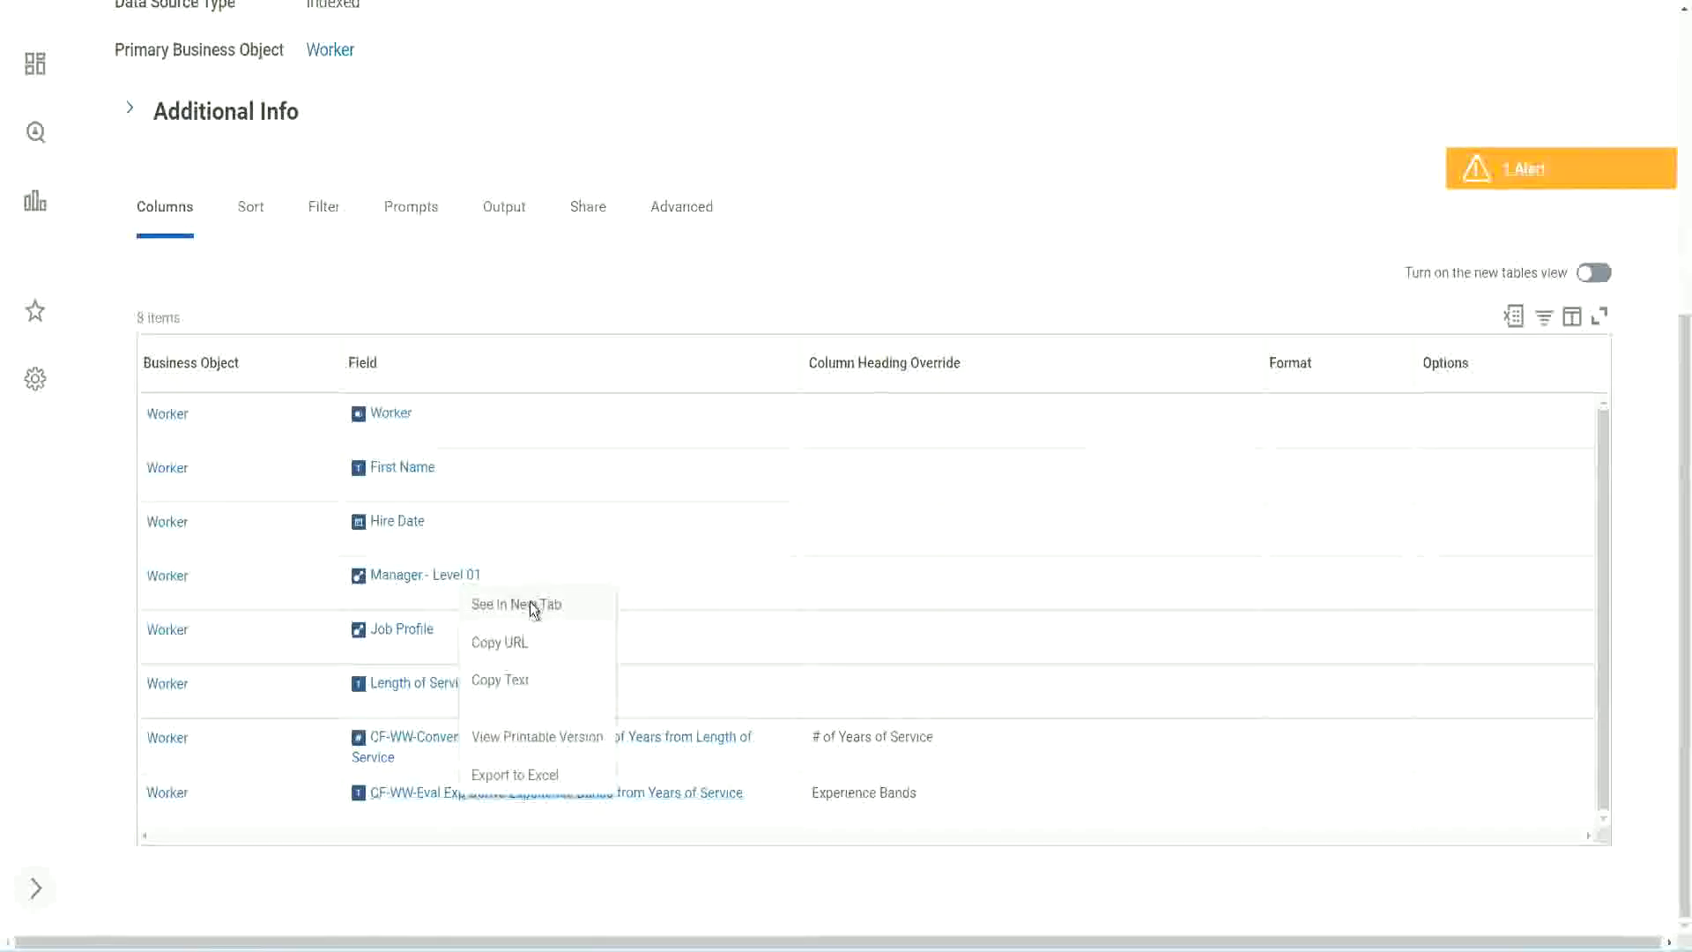
left_click(529, 602)
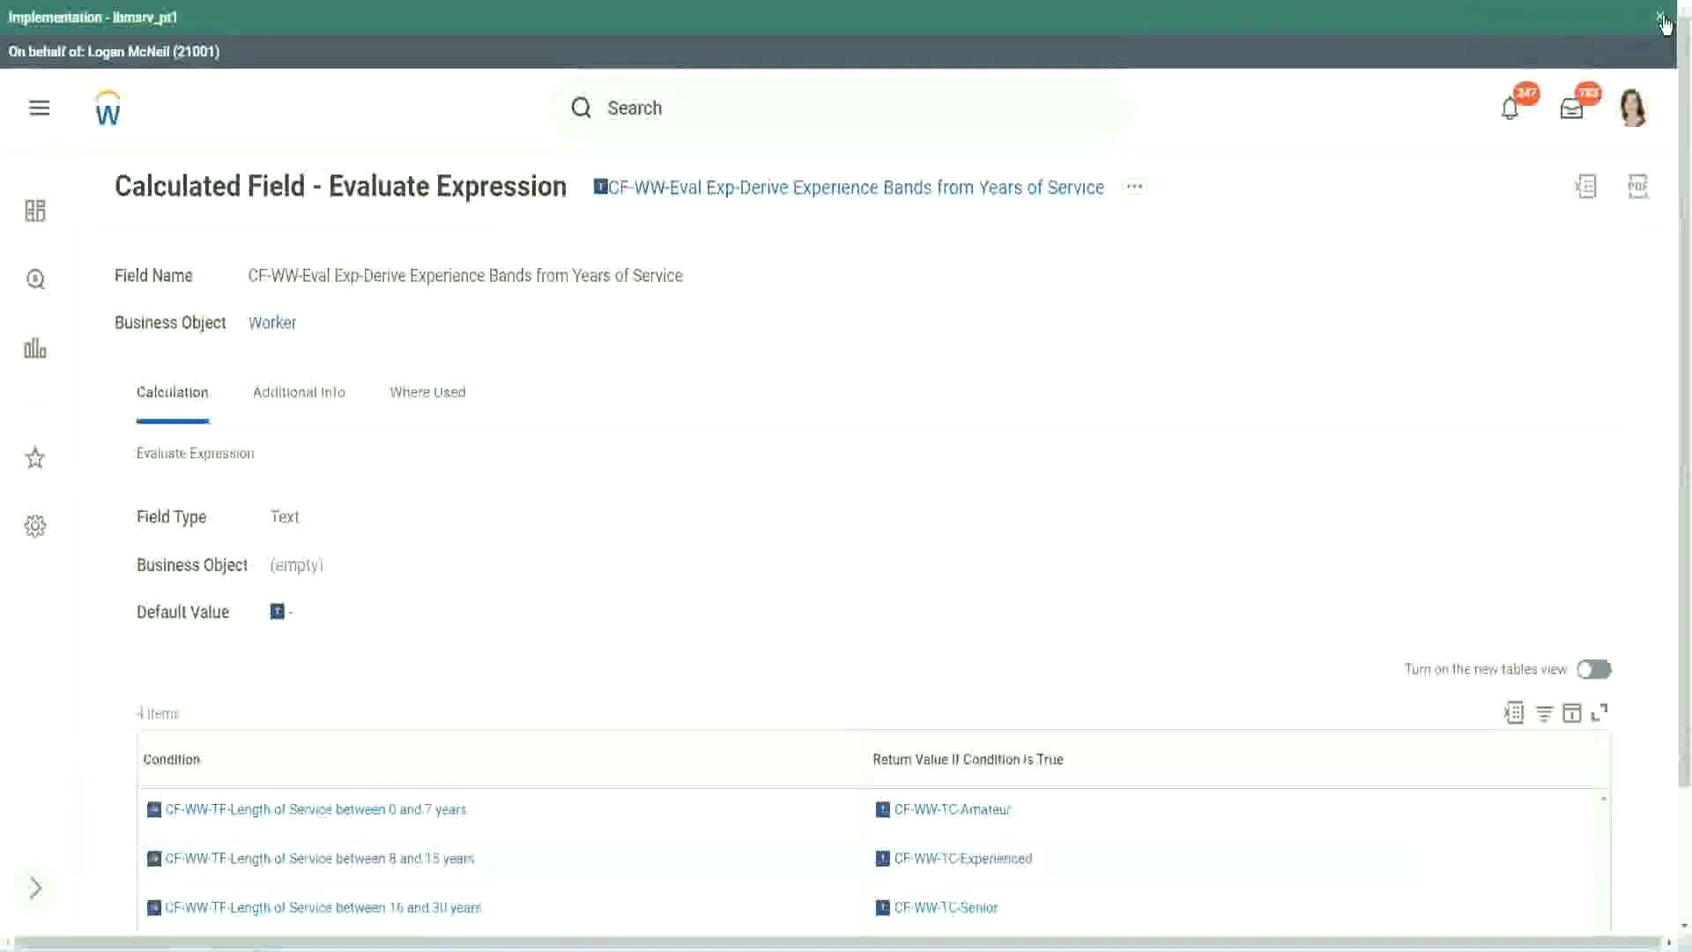
left_click(1662, 17)
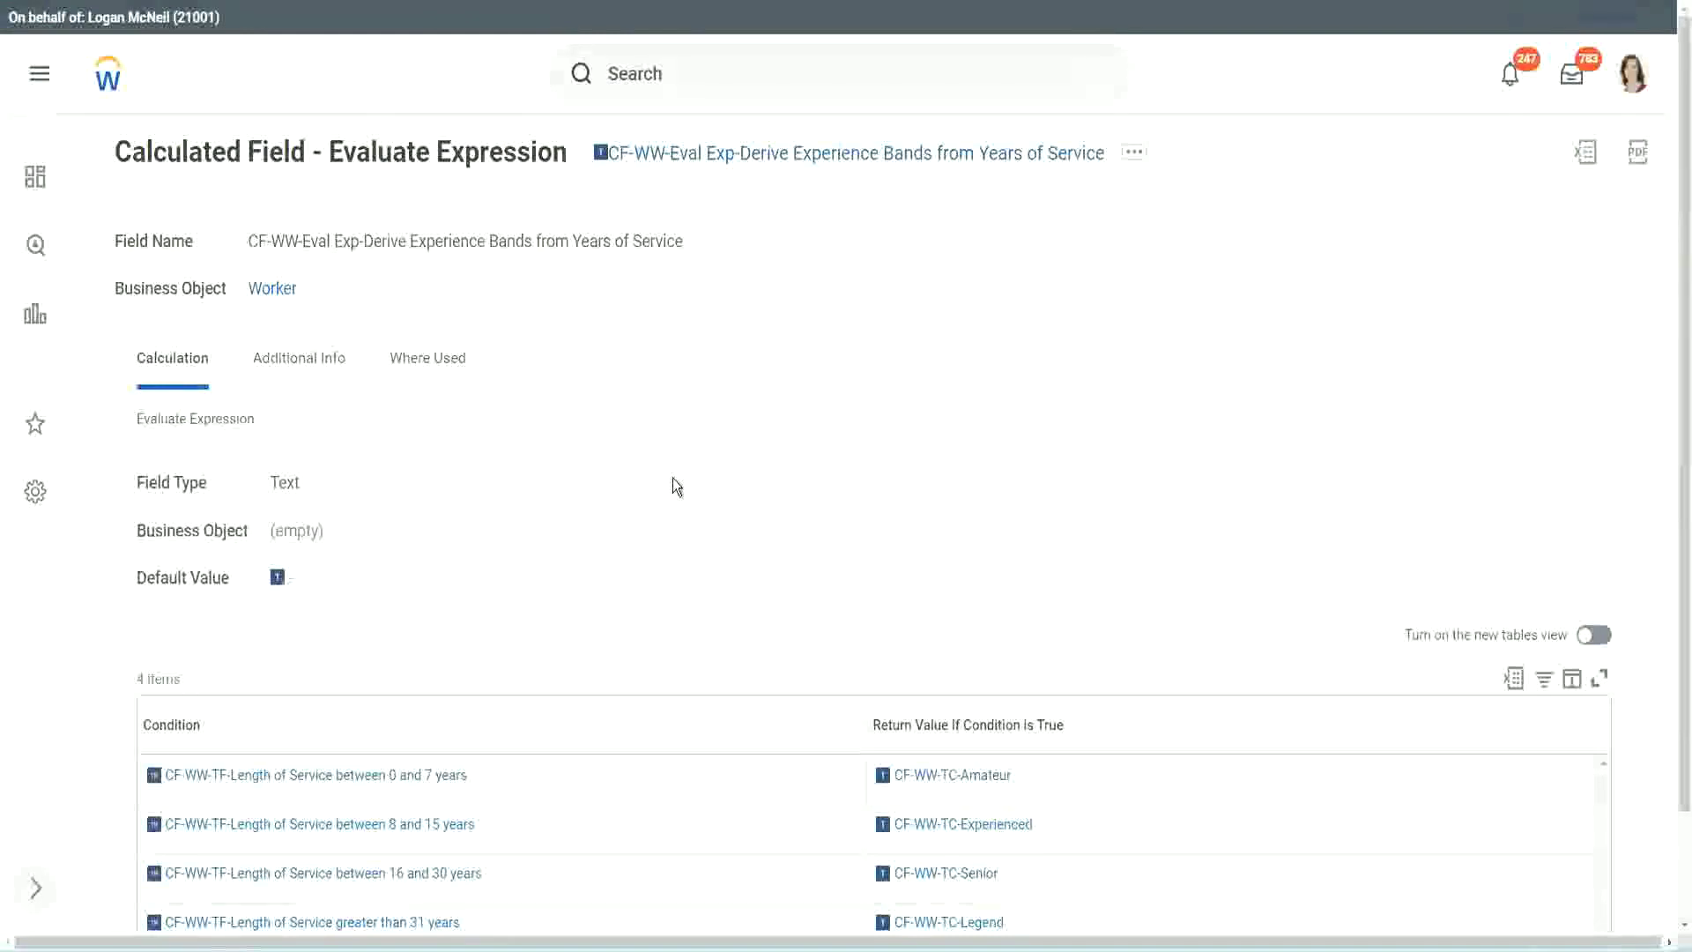
scroll(696, 480, "down", 1)
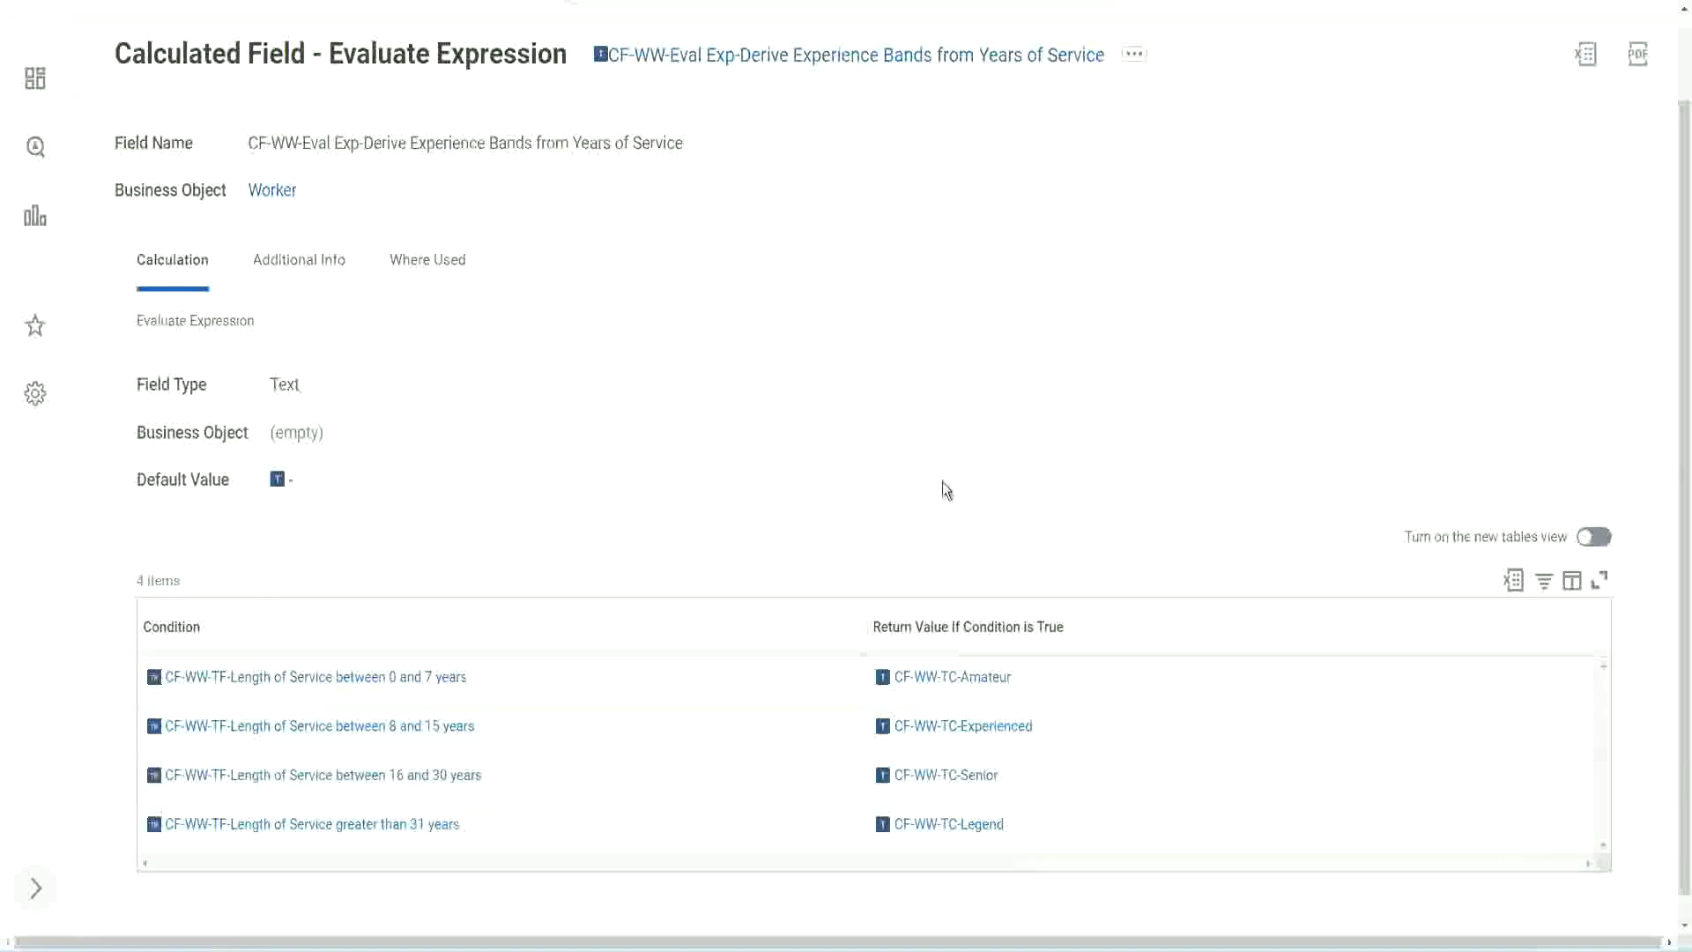
left_click(767, 622)
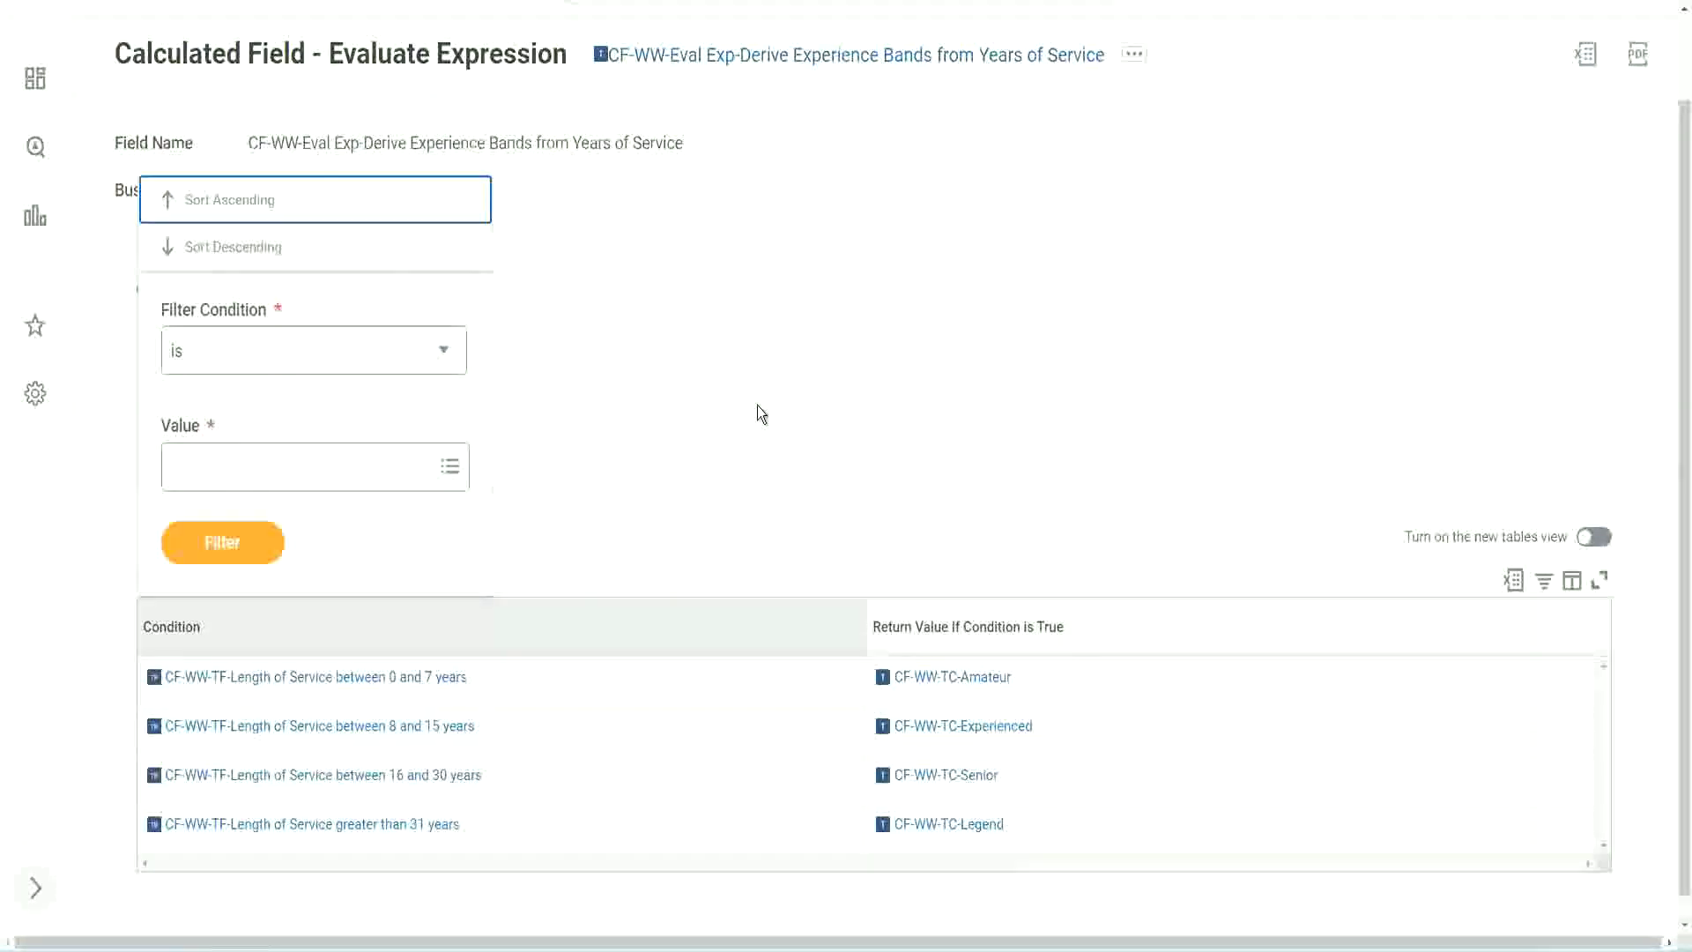
left_click(756, 406)
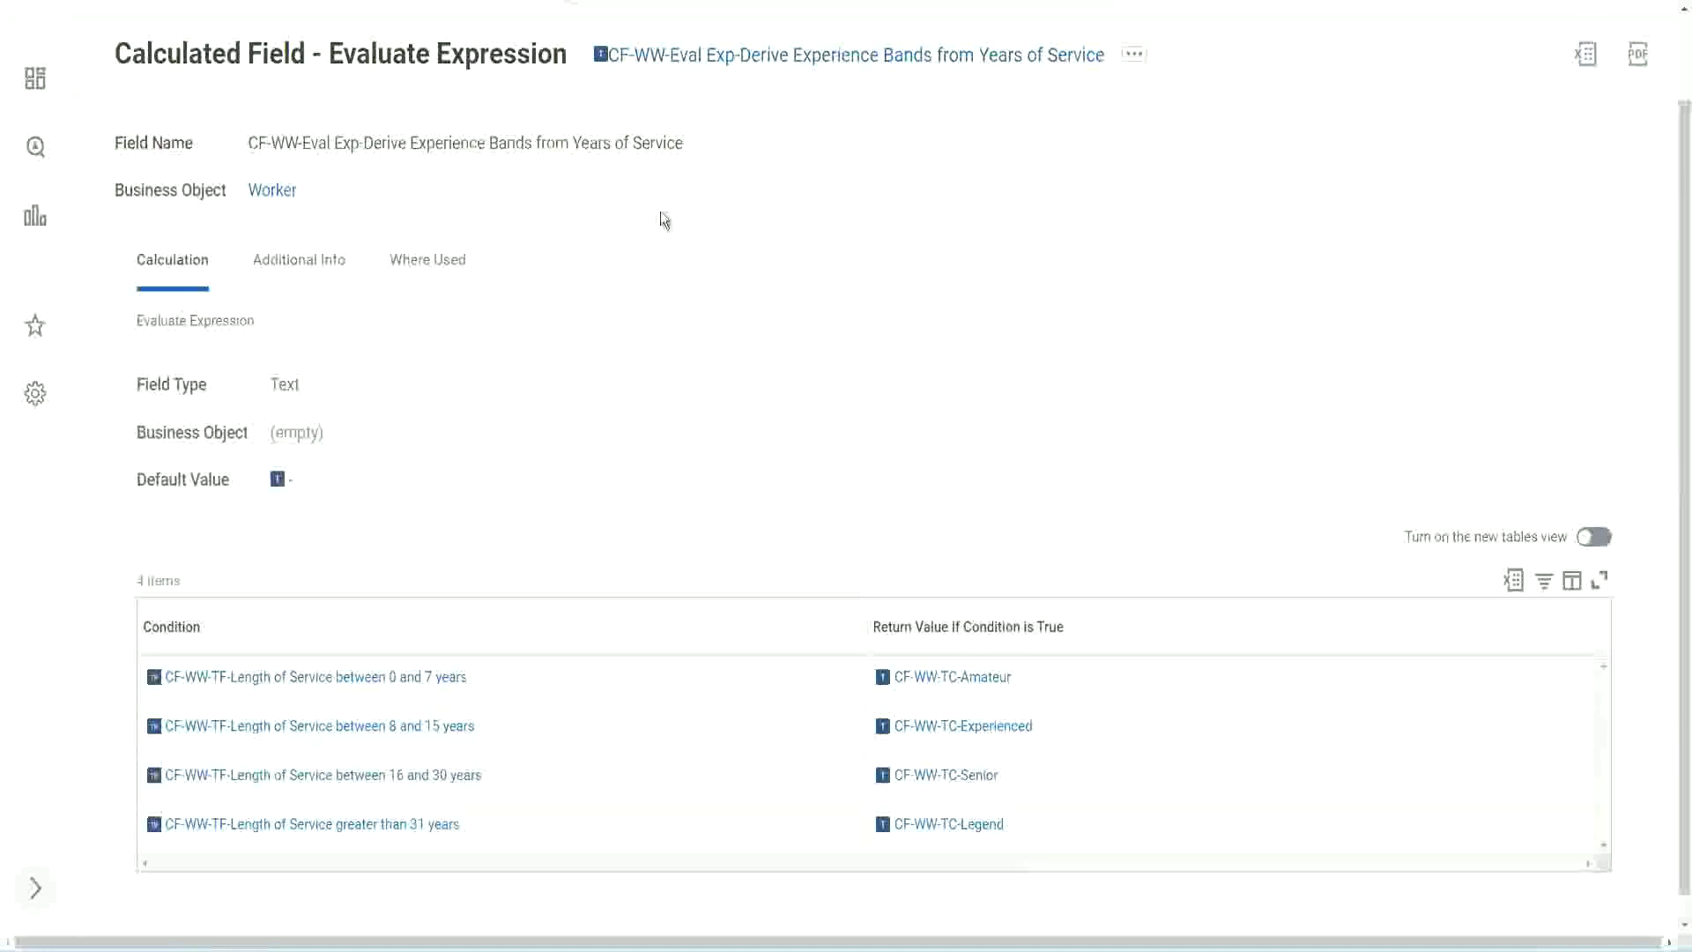
Copy the name of the calculated field CF-WW-Eval Exp-Derive Experience Bands from Years of Service.
right_click(745, 62)
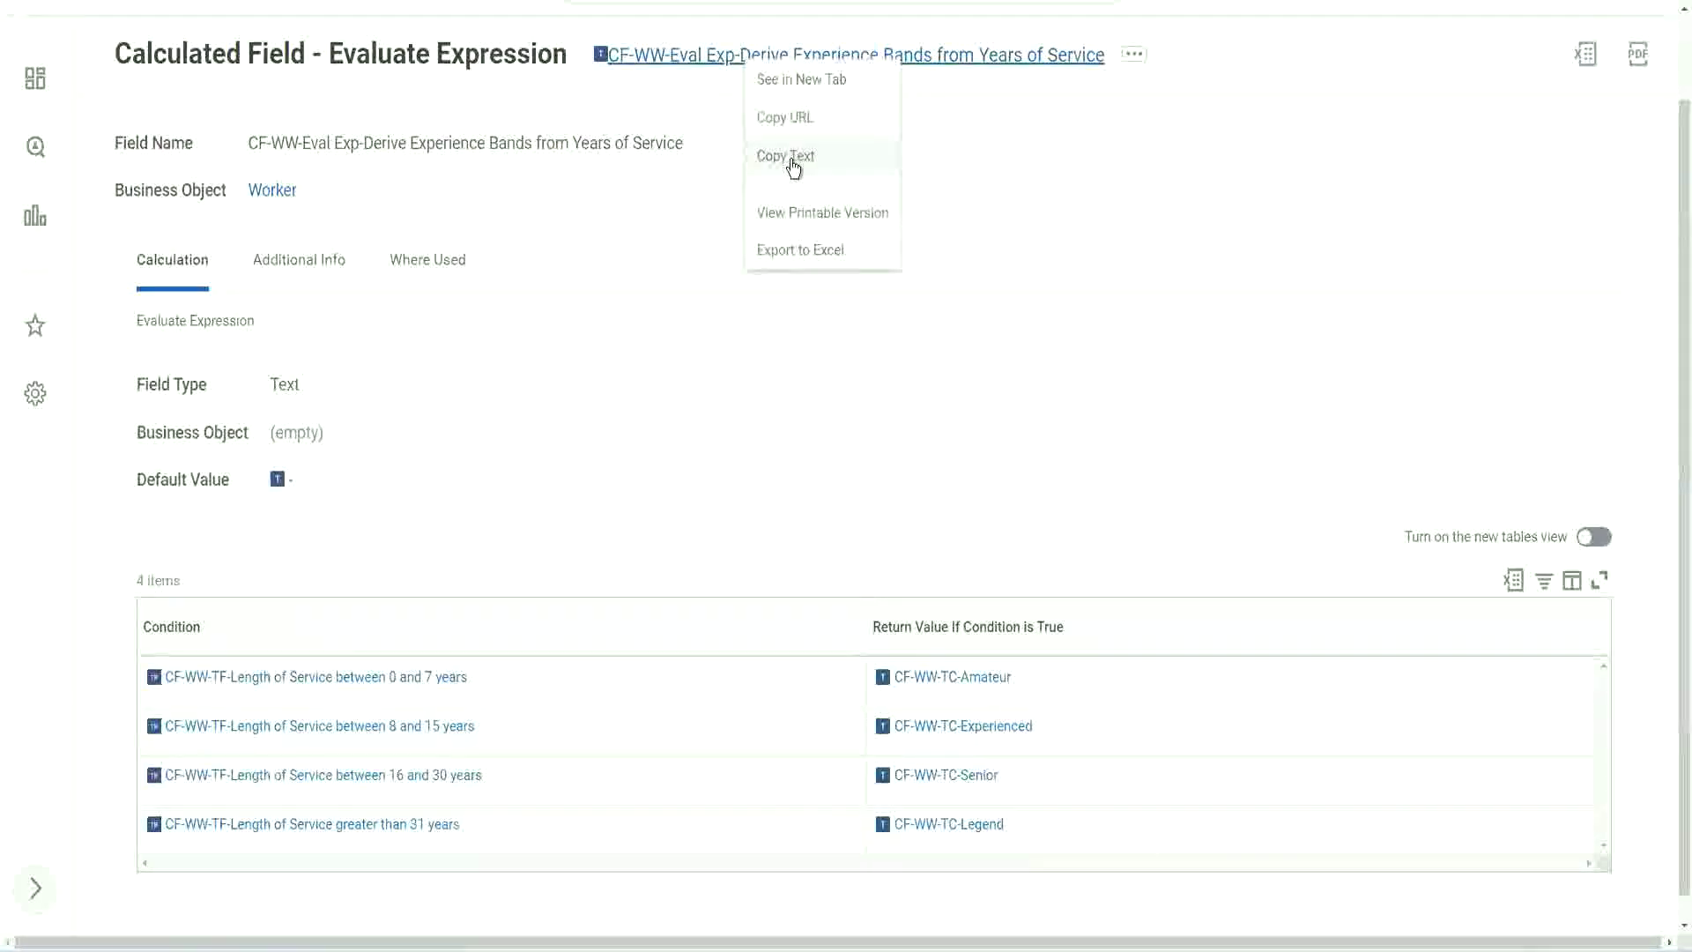
left_click(792, 158)
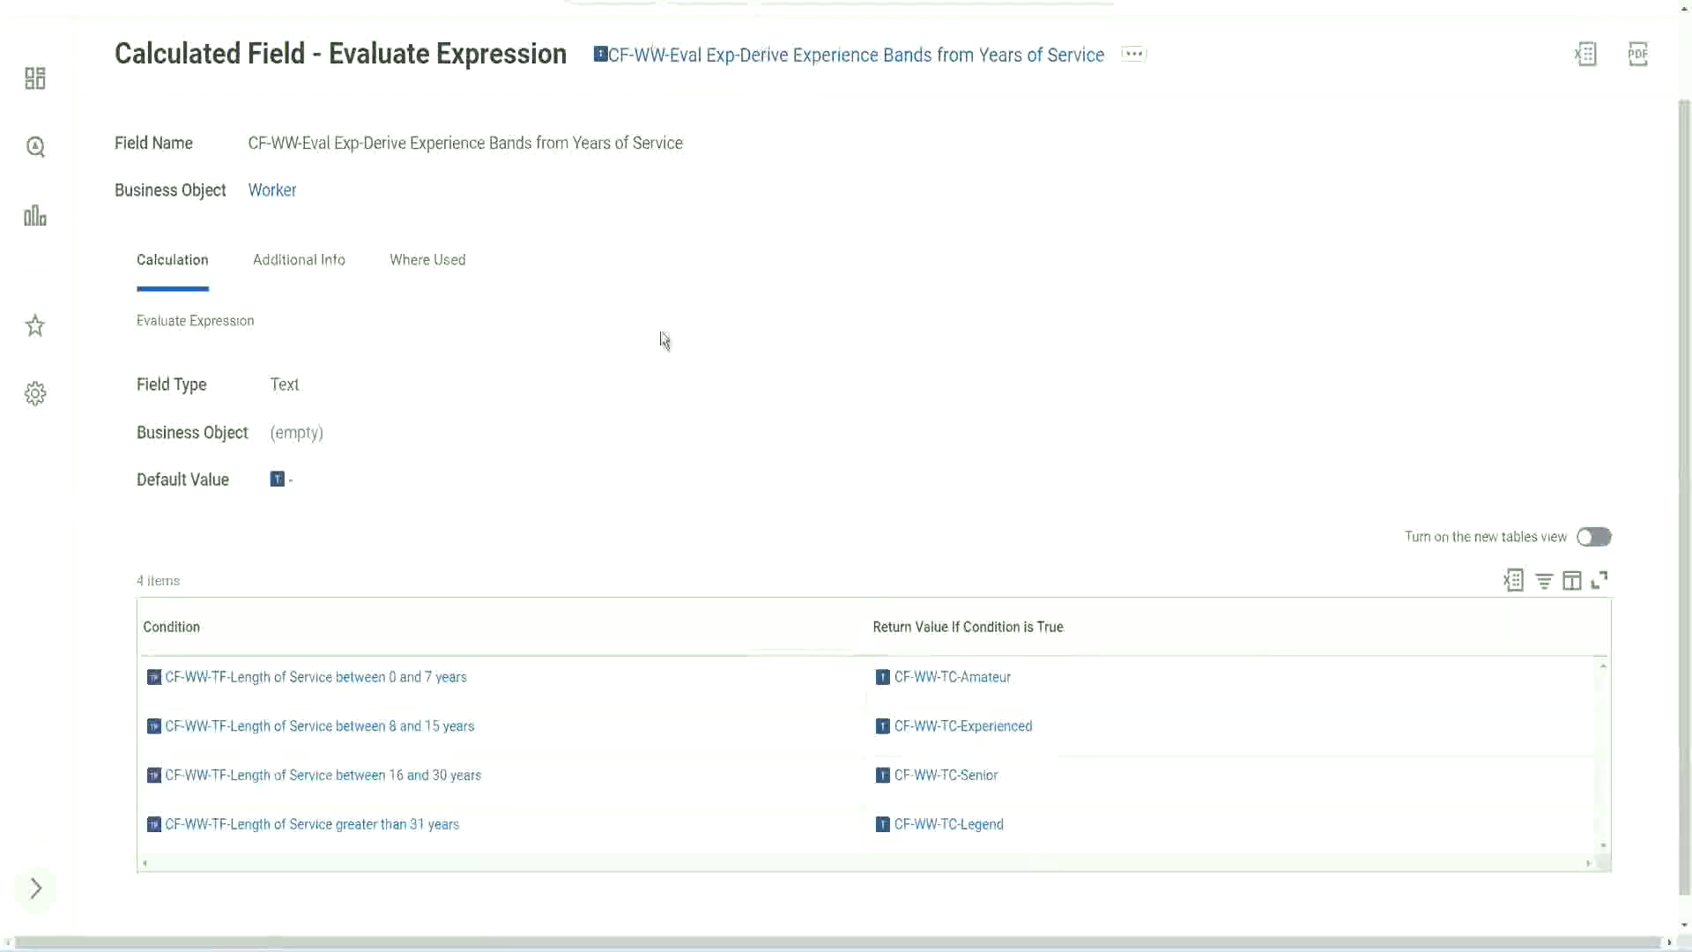
scroll(659, 346, "up", 1)
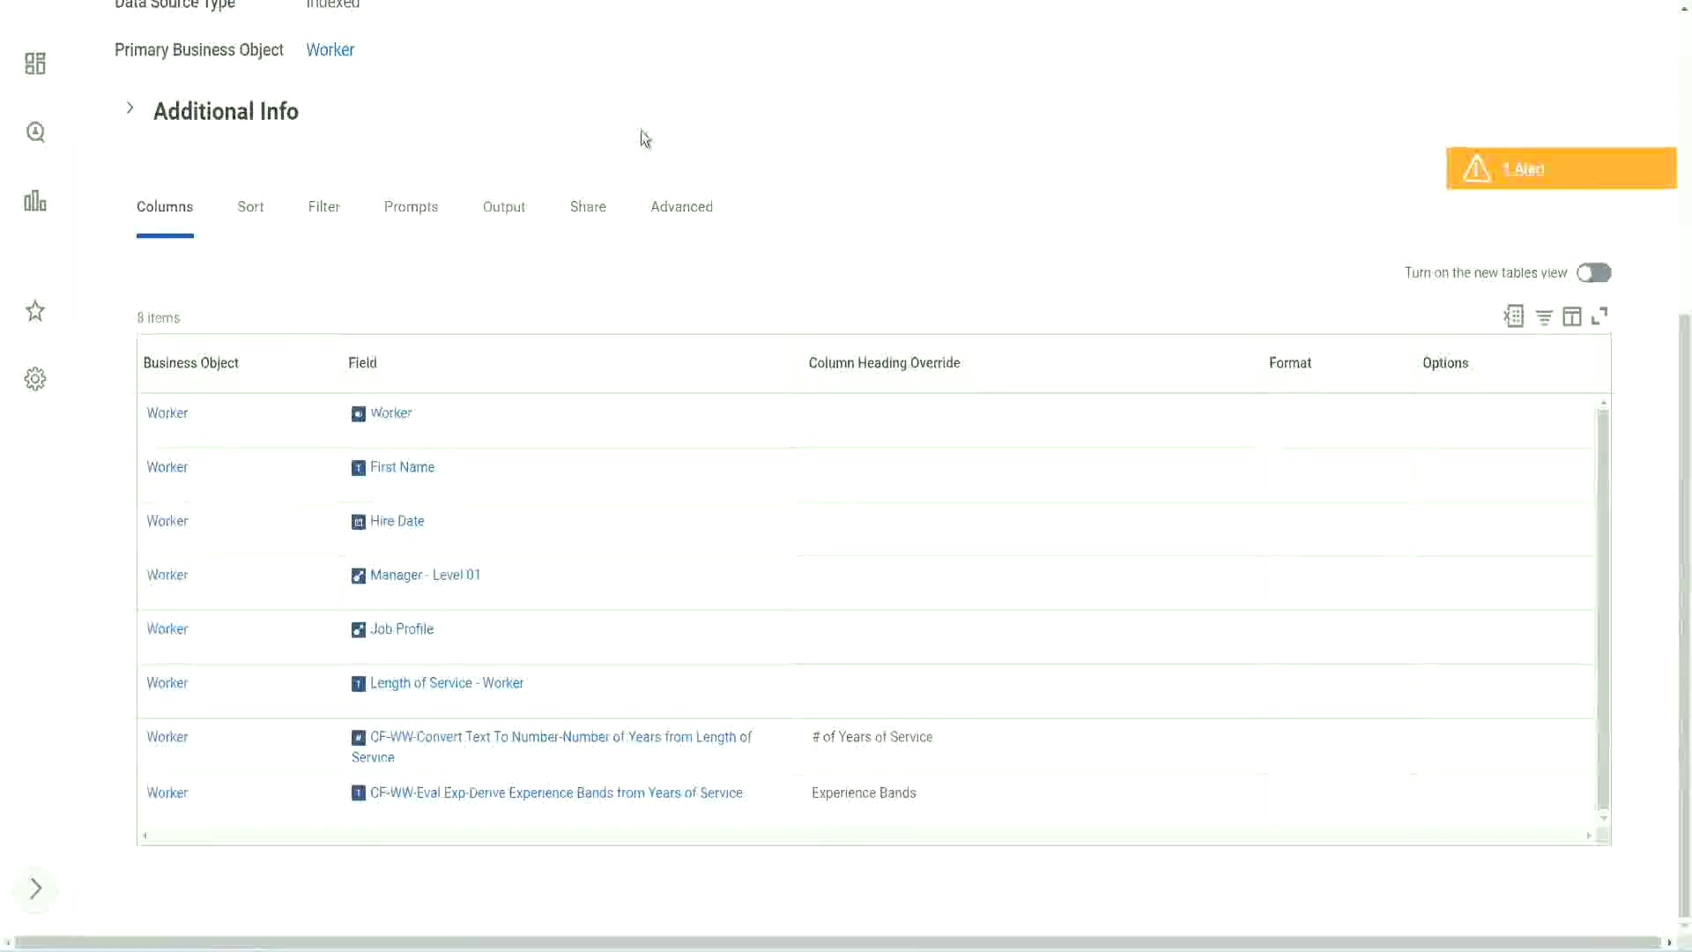
From the WW Employee Details report definition, search for "create cal field" and open the Create Calculated Field task.
scroll(654, 141, "up", 4)
left_click(688, 108)
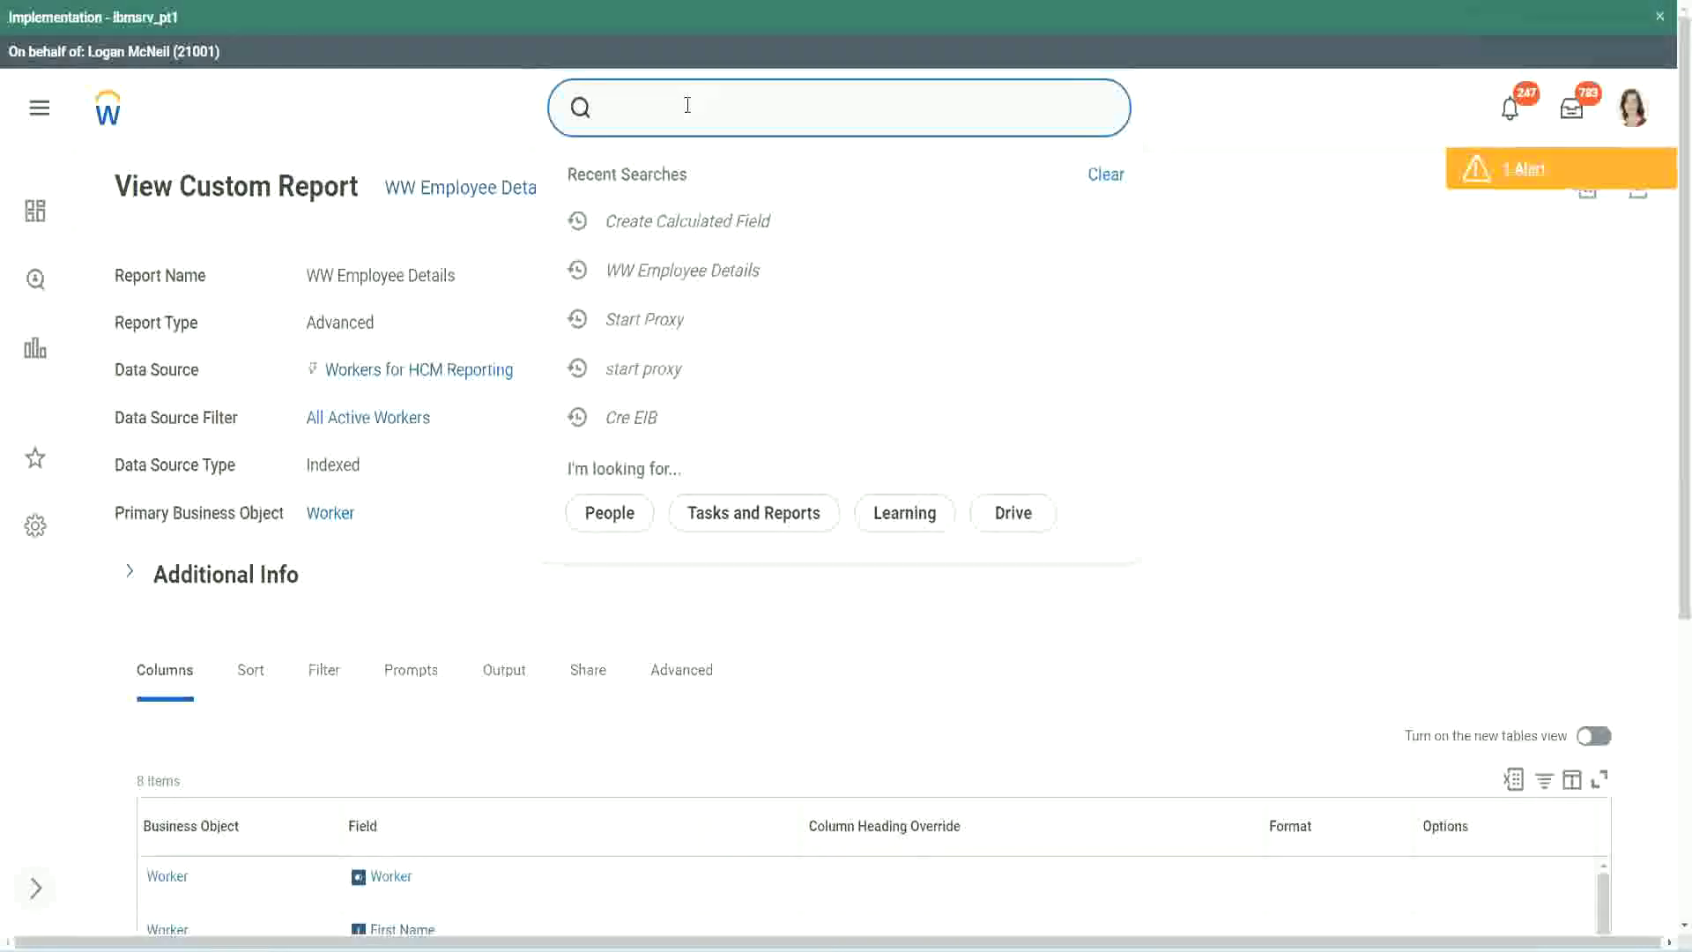
type("create cal field")
left_click(707, 181)
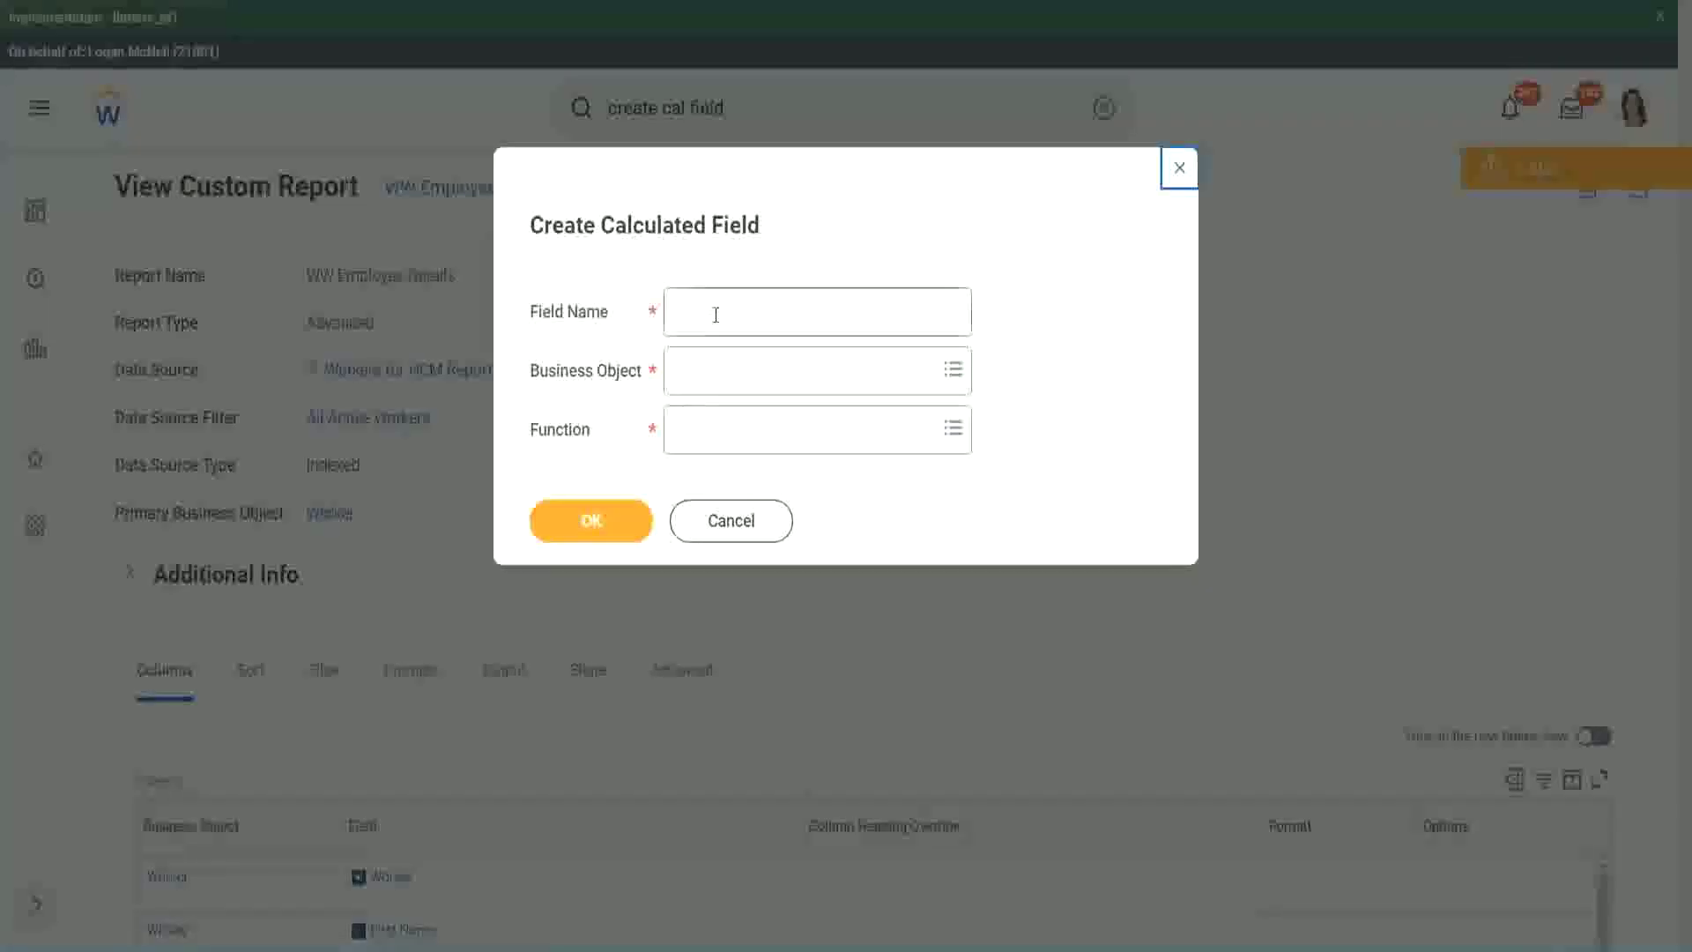
Paste the copied name as the new field's name and insert "Bands" after "Eval Exp", before the hyphen.
left_click(716, 315)
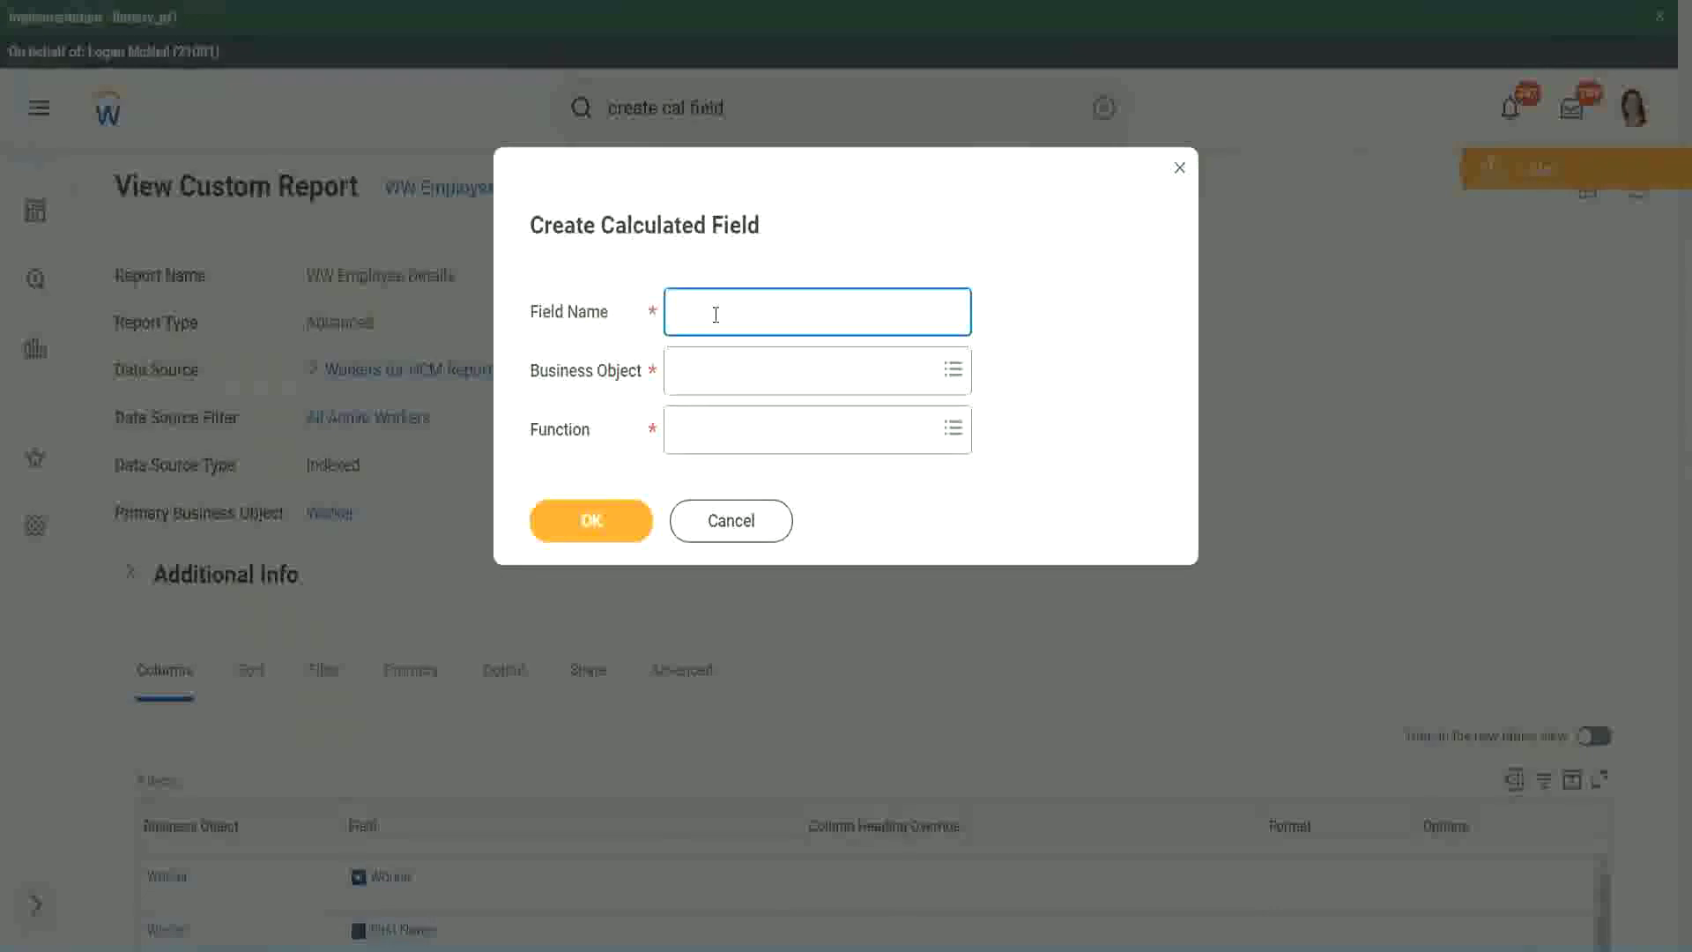
key("ctrl+v")
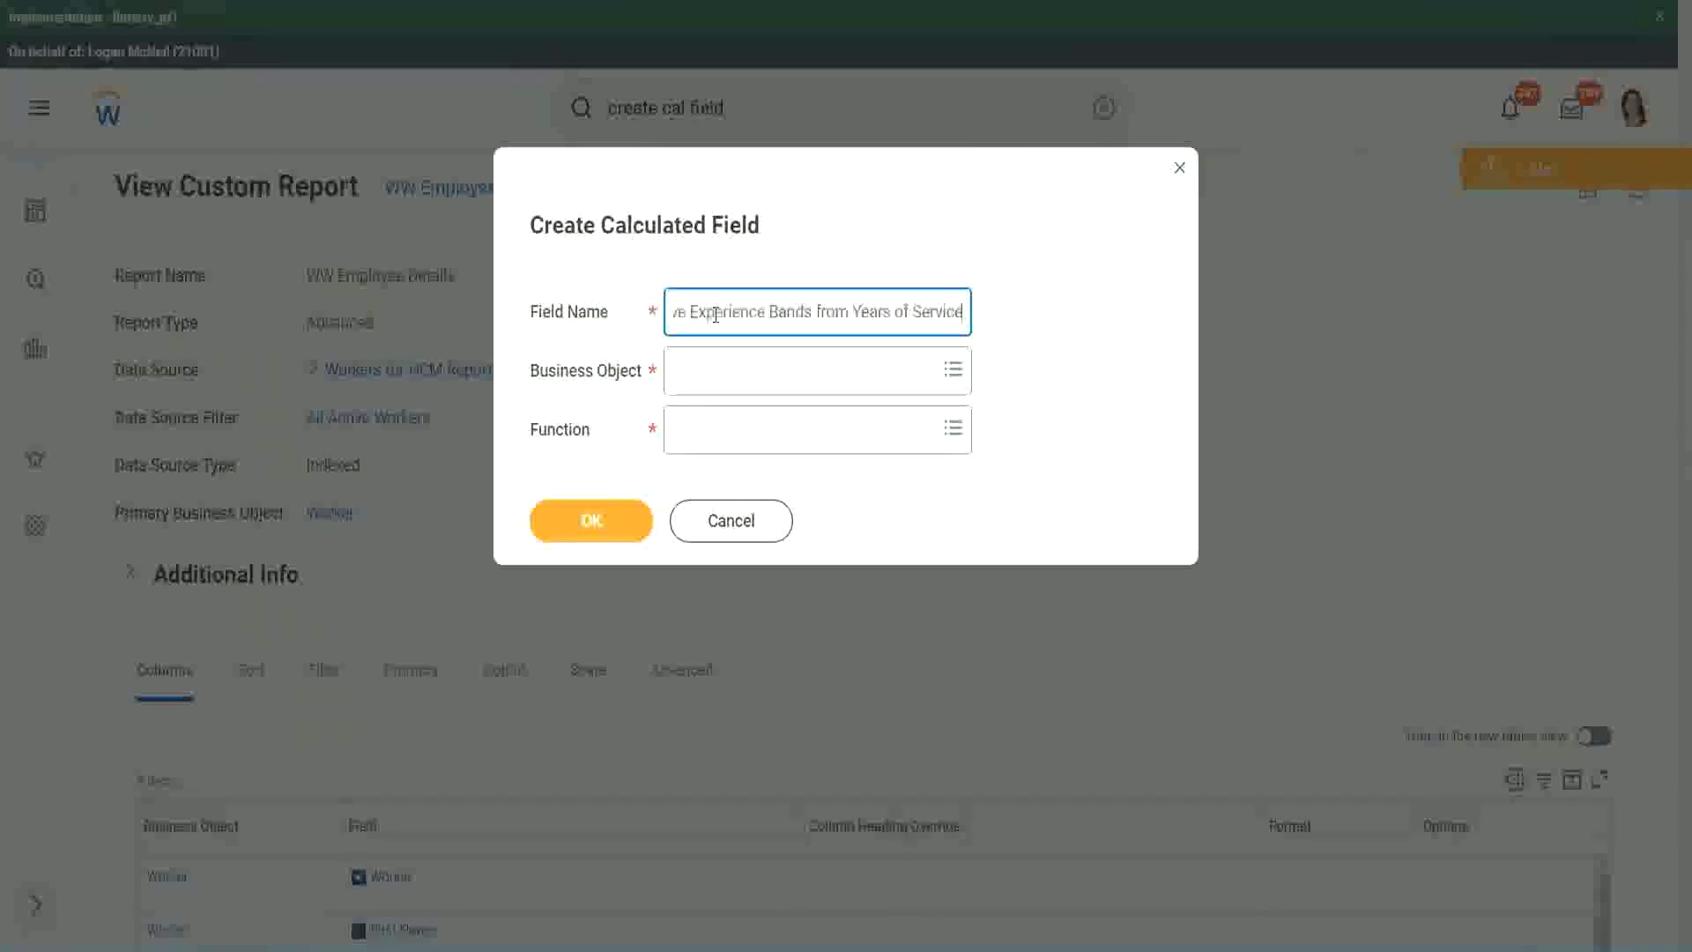
left_click_drag(766, 312, 626, 291)
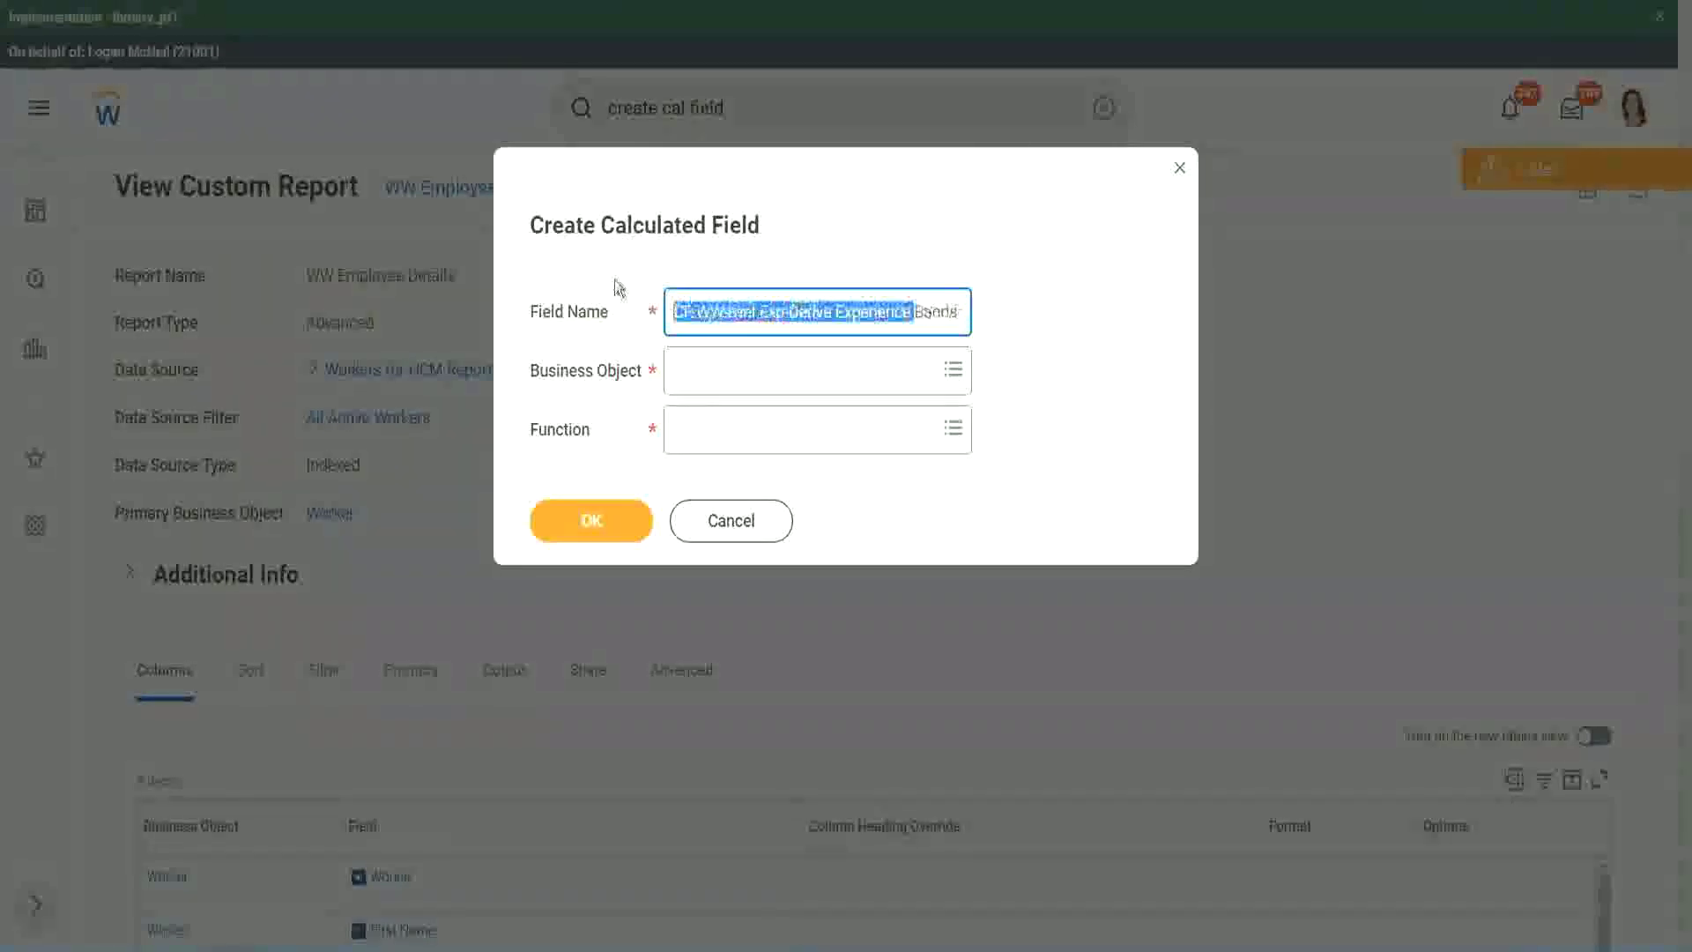
left_click(766, 312)
double_click(769, 314)
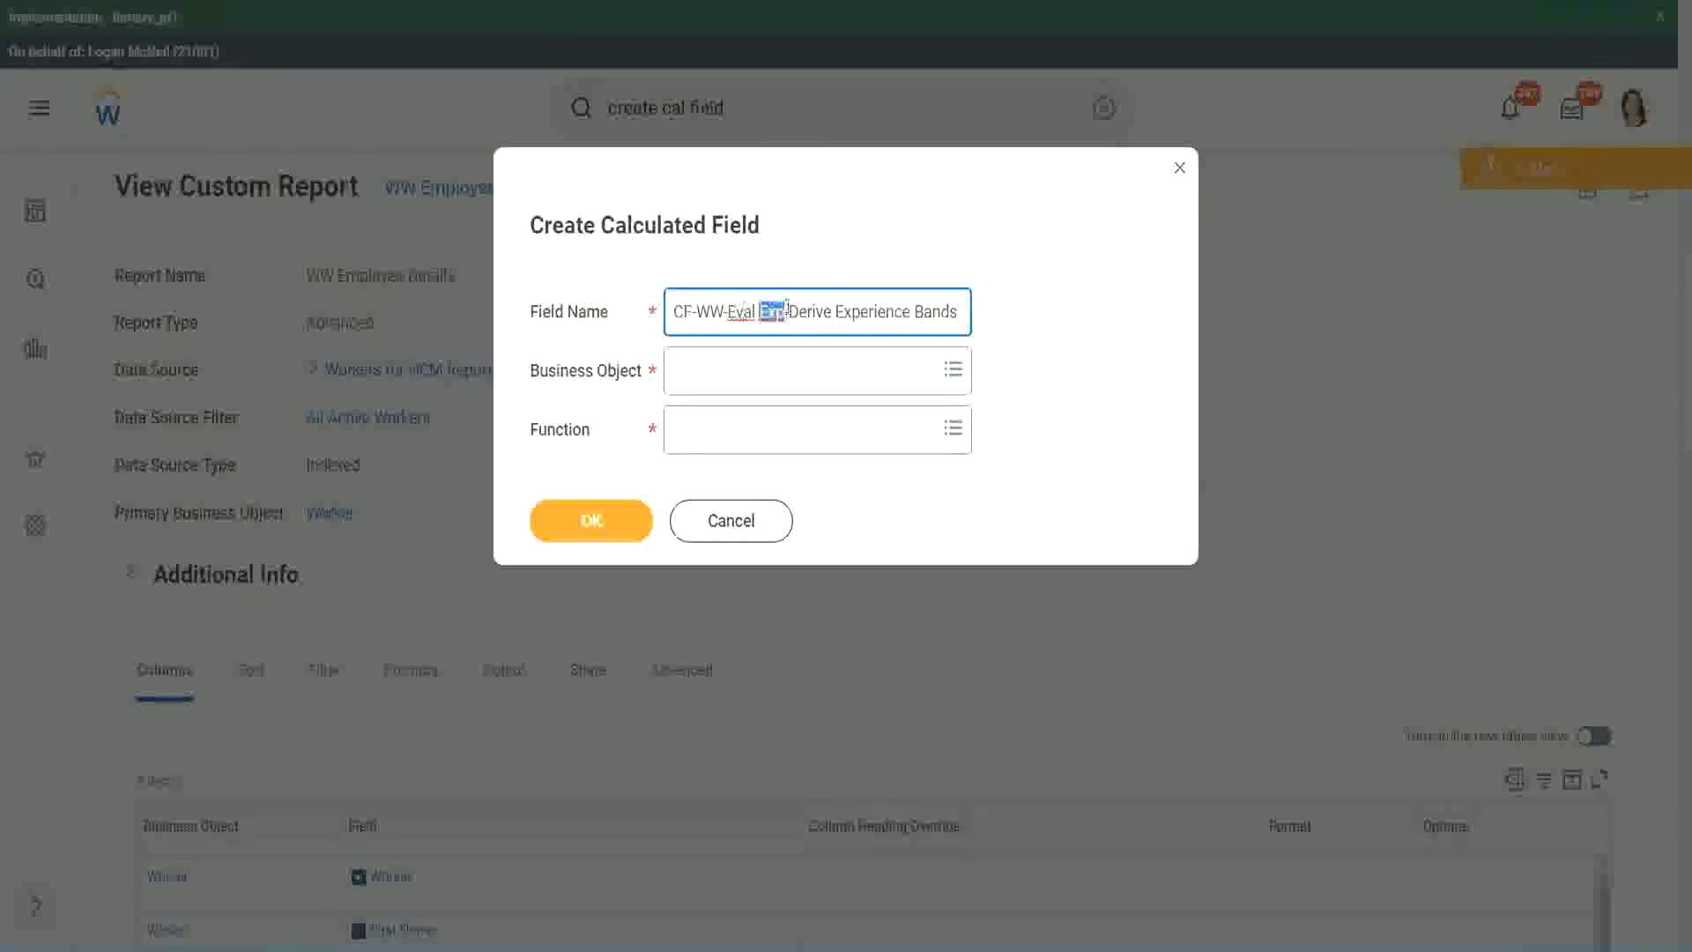
left_click(783, 312)
type("bands-")
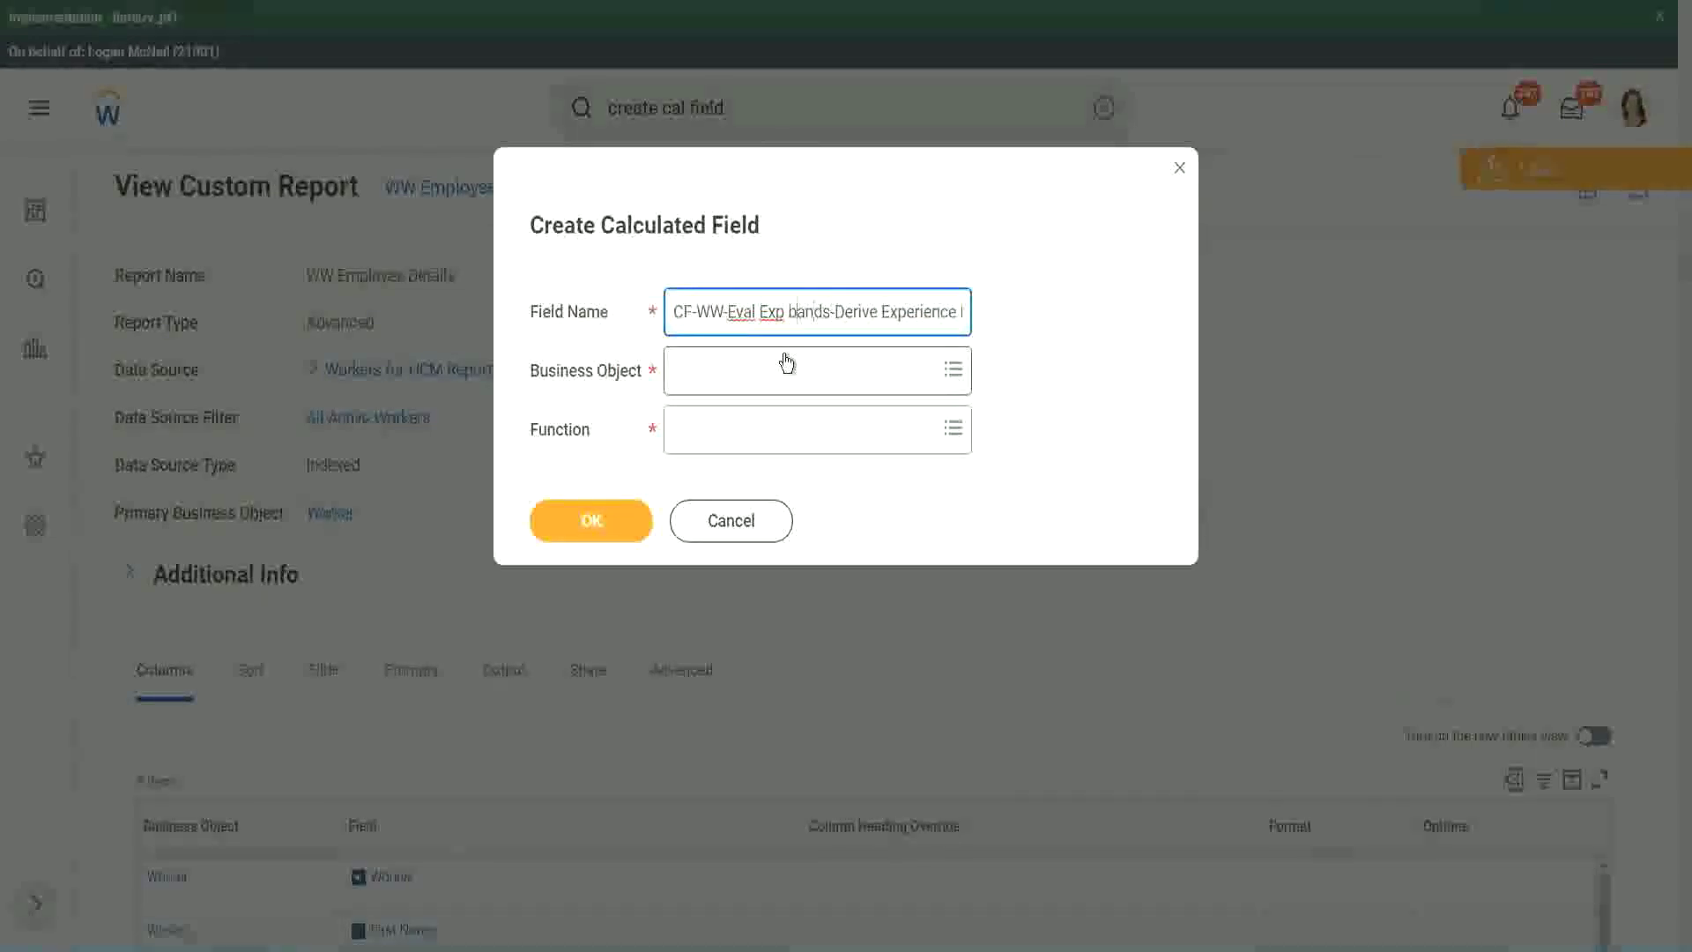
key("Left")
key("Left")
key("Left")
key("Left")
key("shift+Left")
type("B")
key("Right")
key("Right")
key("Right")
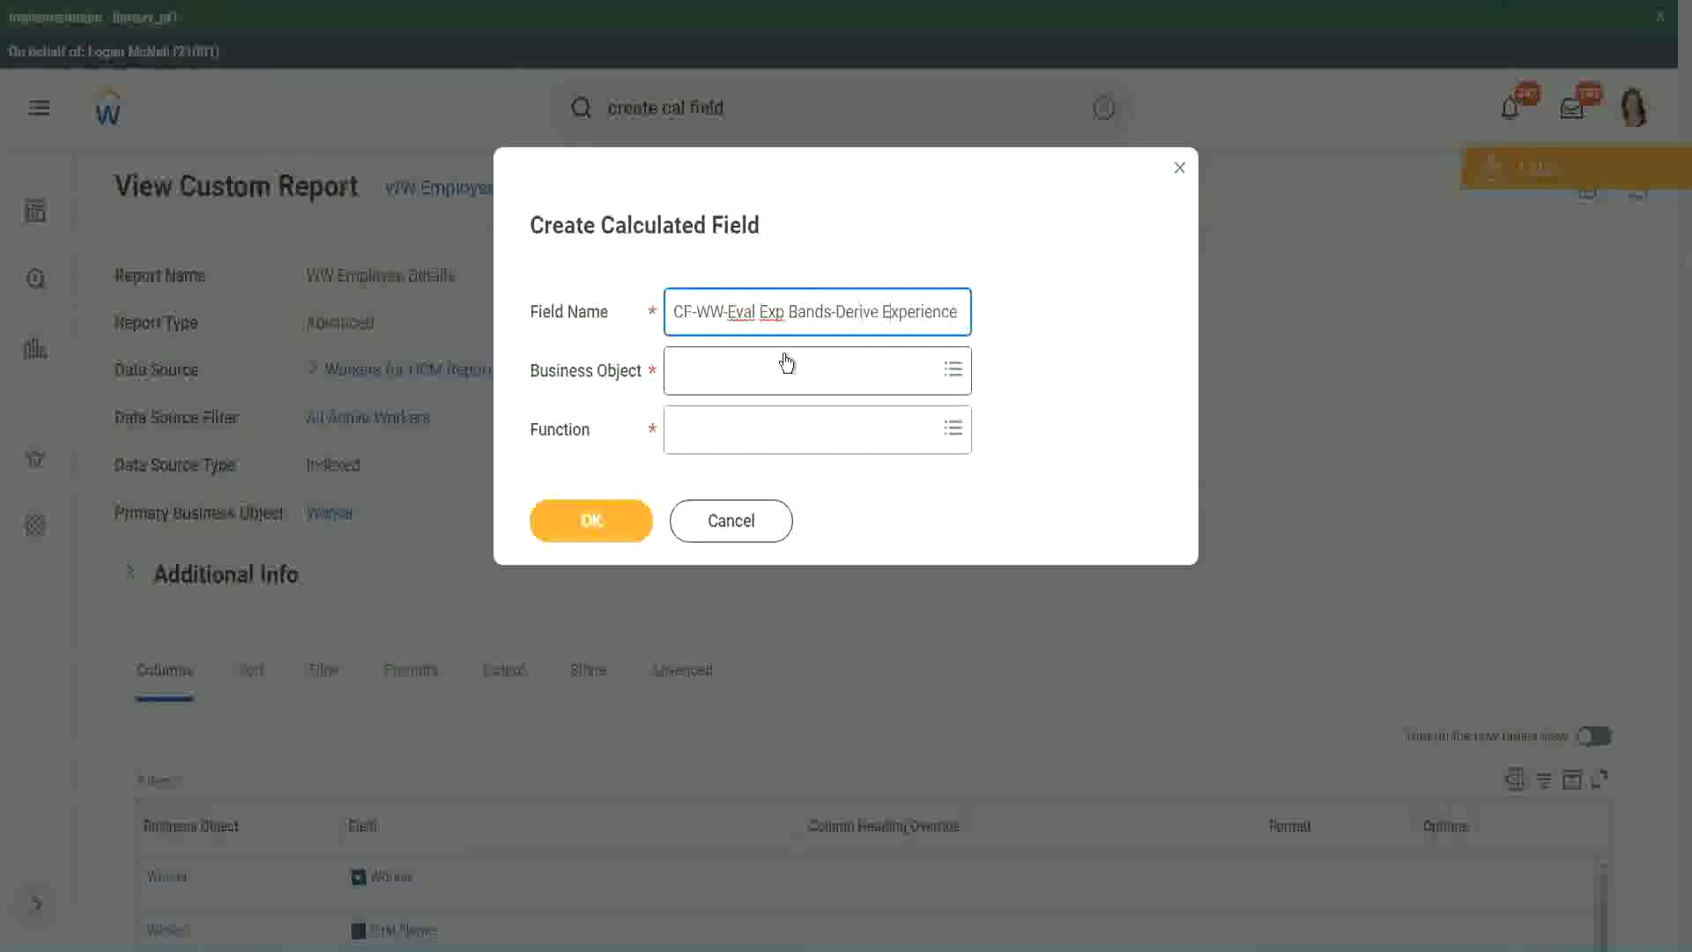
key("End")
key("End")
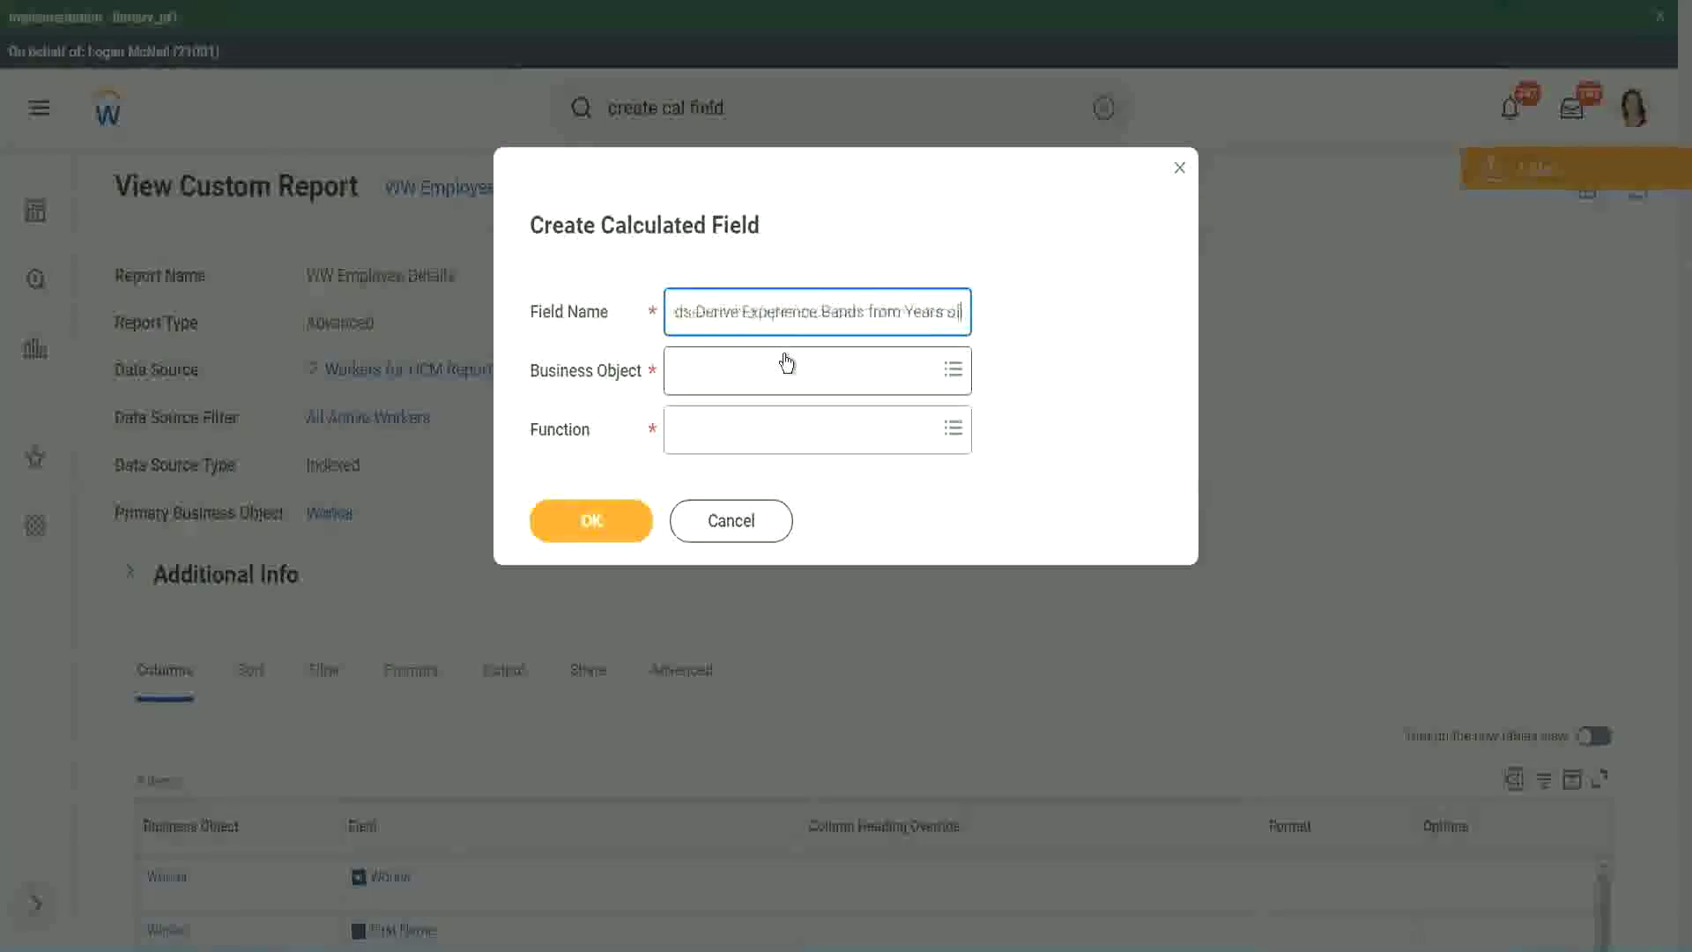
Replace "Derive" with "Determine" in the field name, giving CF-WW-Eval Exp Bands-Determine Experience Bands from Years of Service.
key("Left")
key("Left")
key("Left")
key("Left")
key("Left")
key("Left")
key("Left")
key("Left")
key("Left")
key("Left")
key("Left")
key("Left")
key("Left")
key("Left")
key("Left")
key("Left")
key("Left")
key("Left")
key("Left")
key("Left")
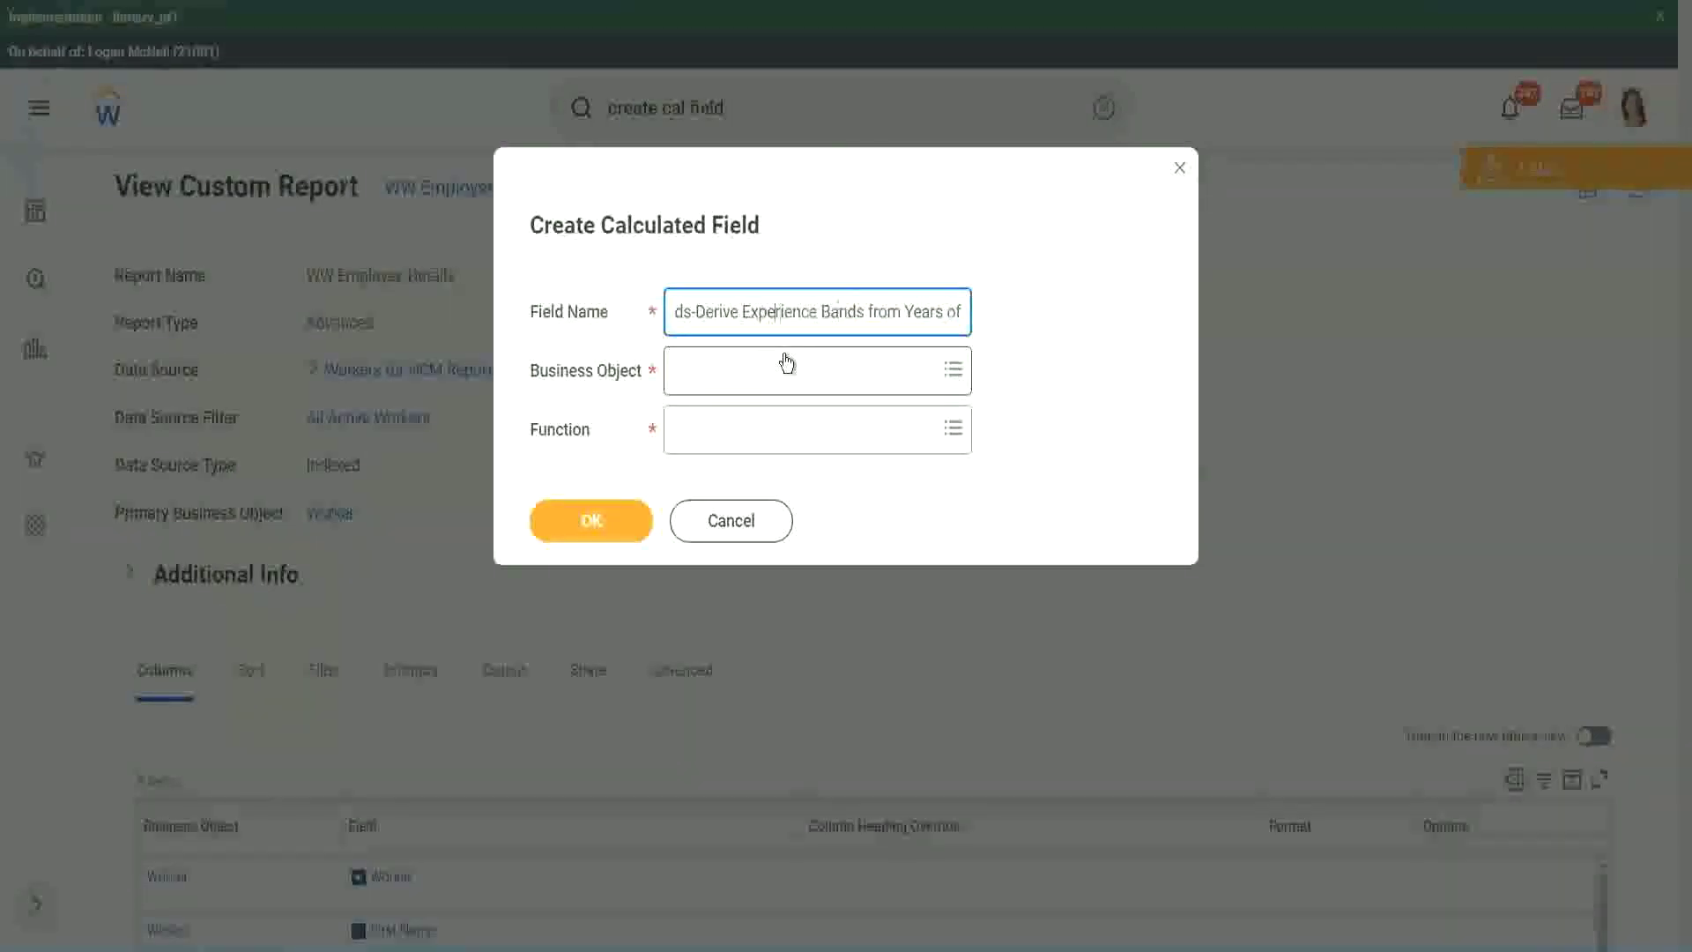
key("Left")
key("Left")
key("shift+Left")
key("shift+Left")
key("shift+Left")
key("shift+Left")
key("shift+Left")
key("shift+Left")
type("Determine")
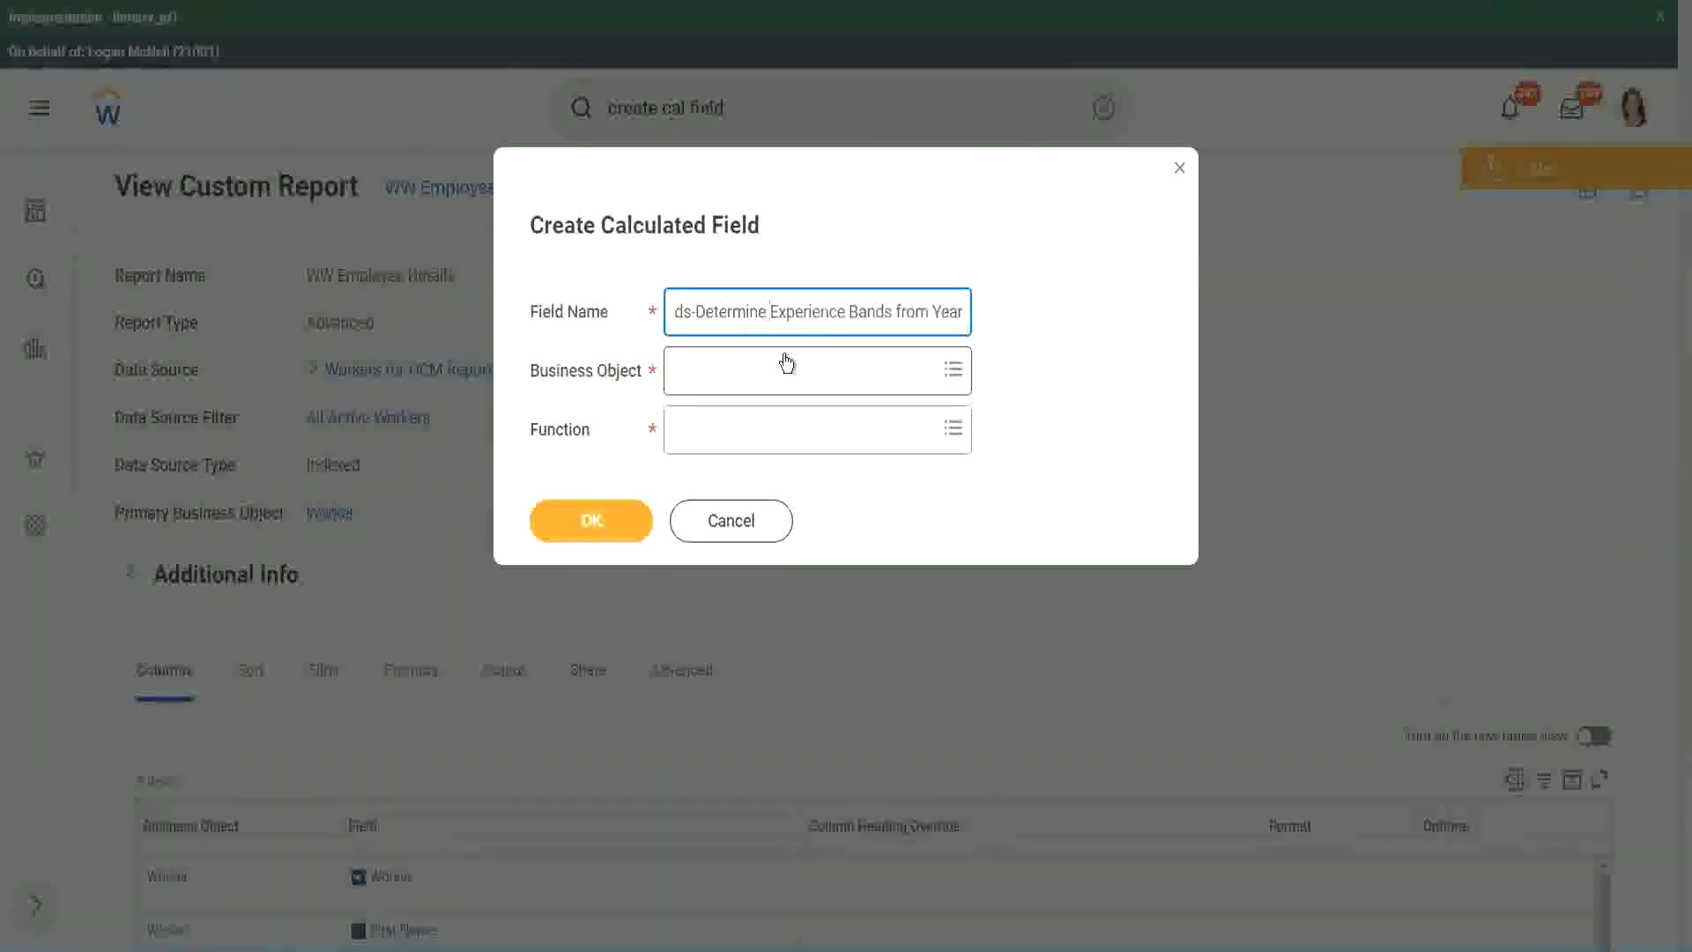
key("End")
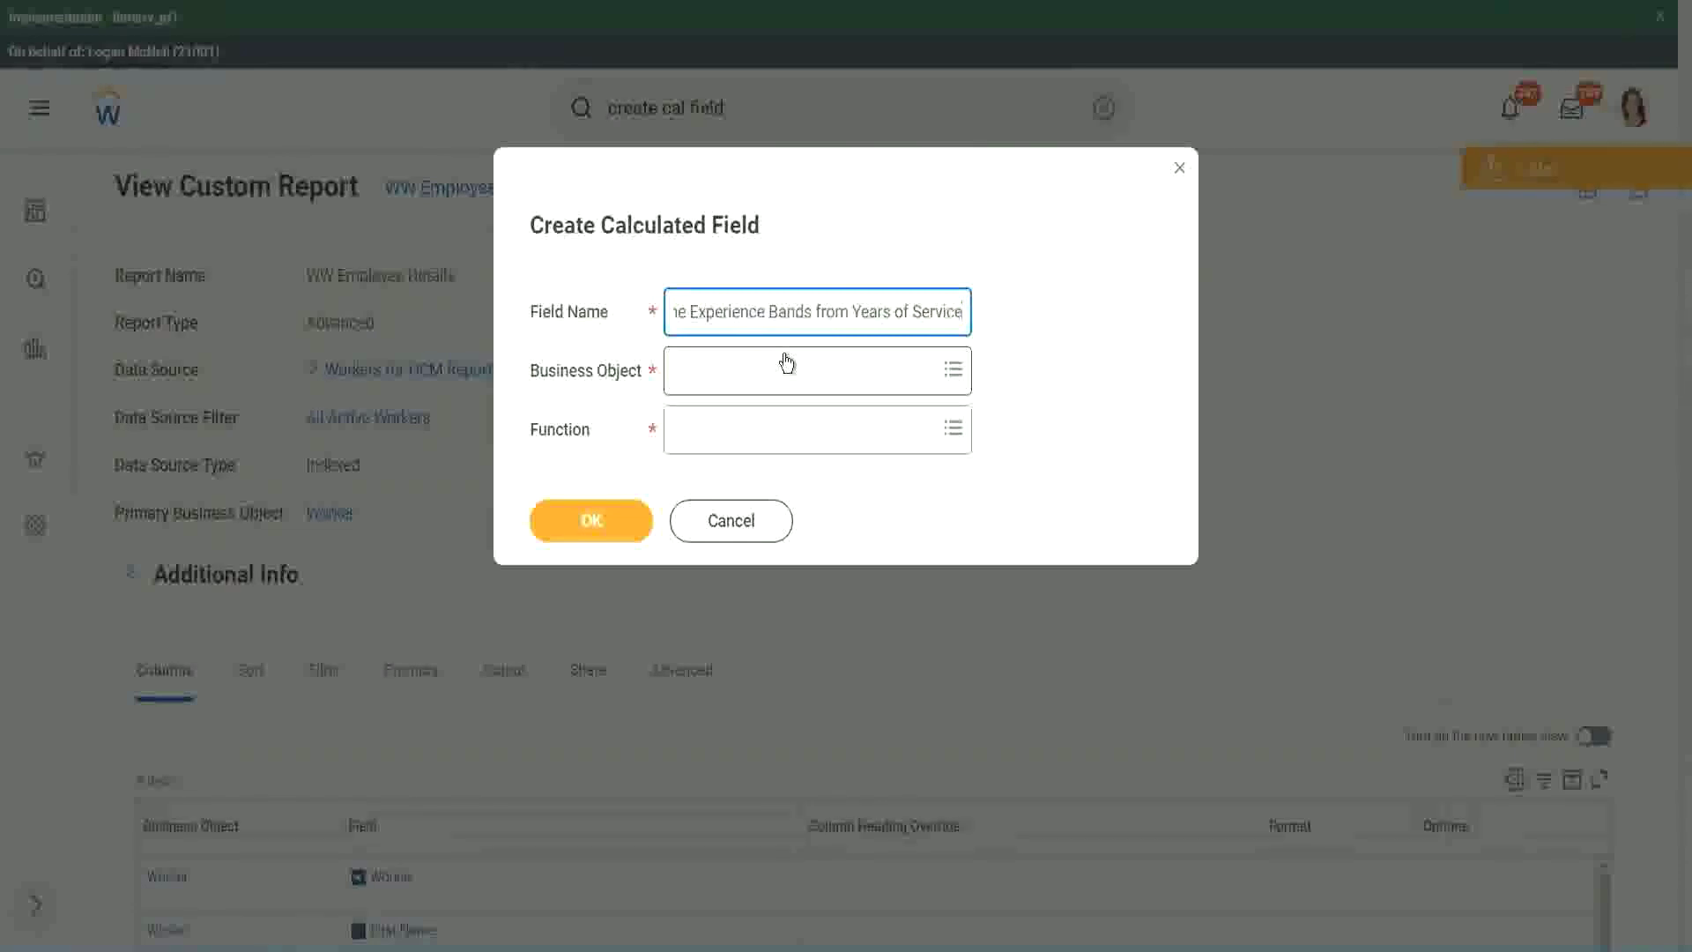
Set the new calculated field's business object to Worker and its function to Evaluate Expression Band.
left_click(754, 379)
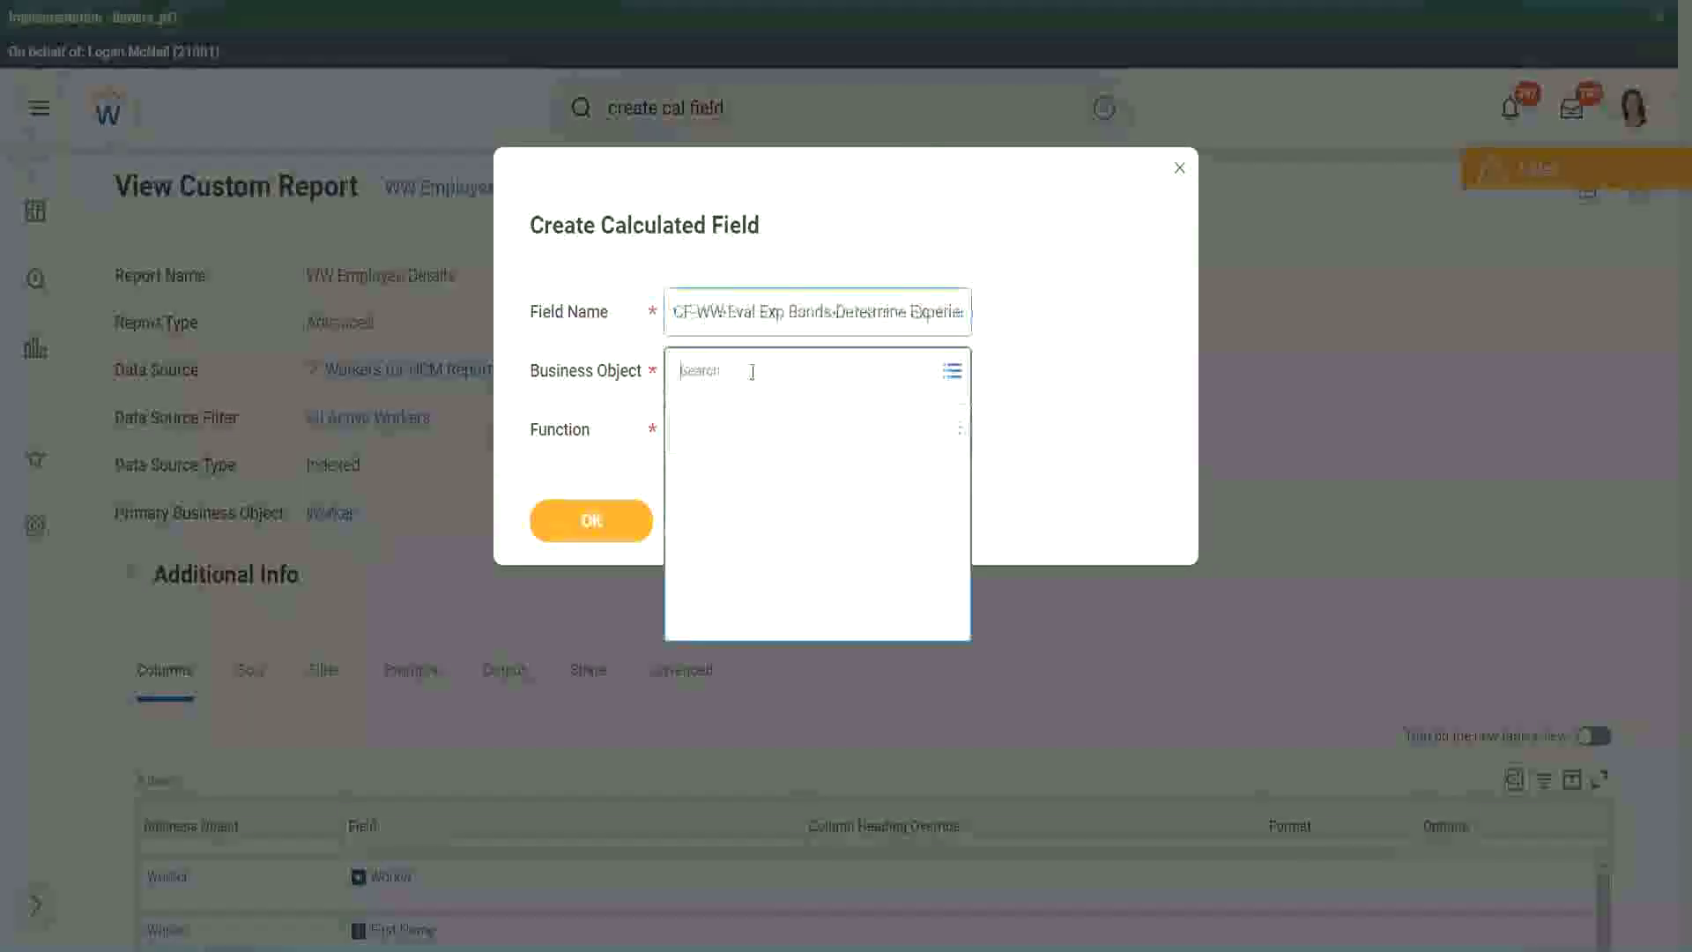
type("work")
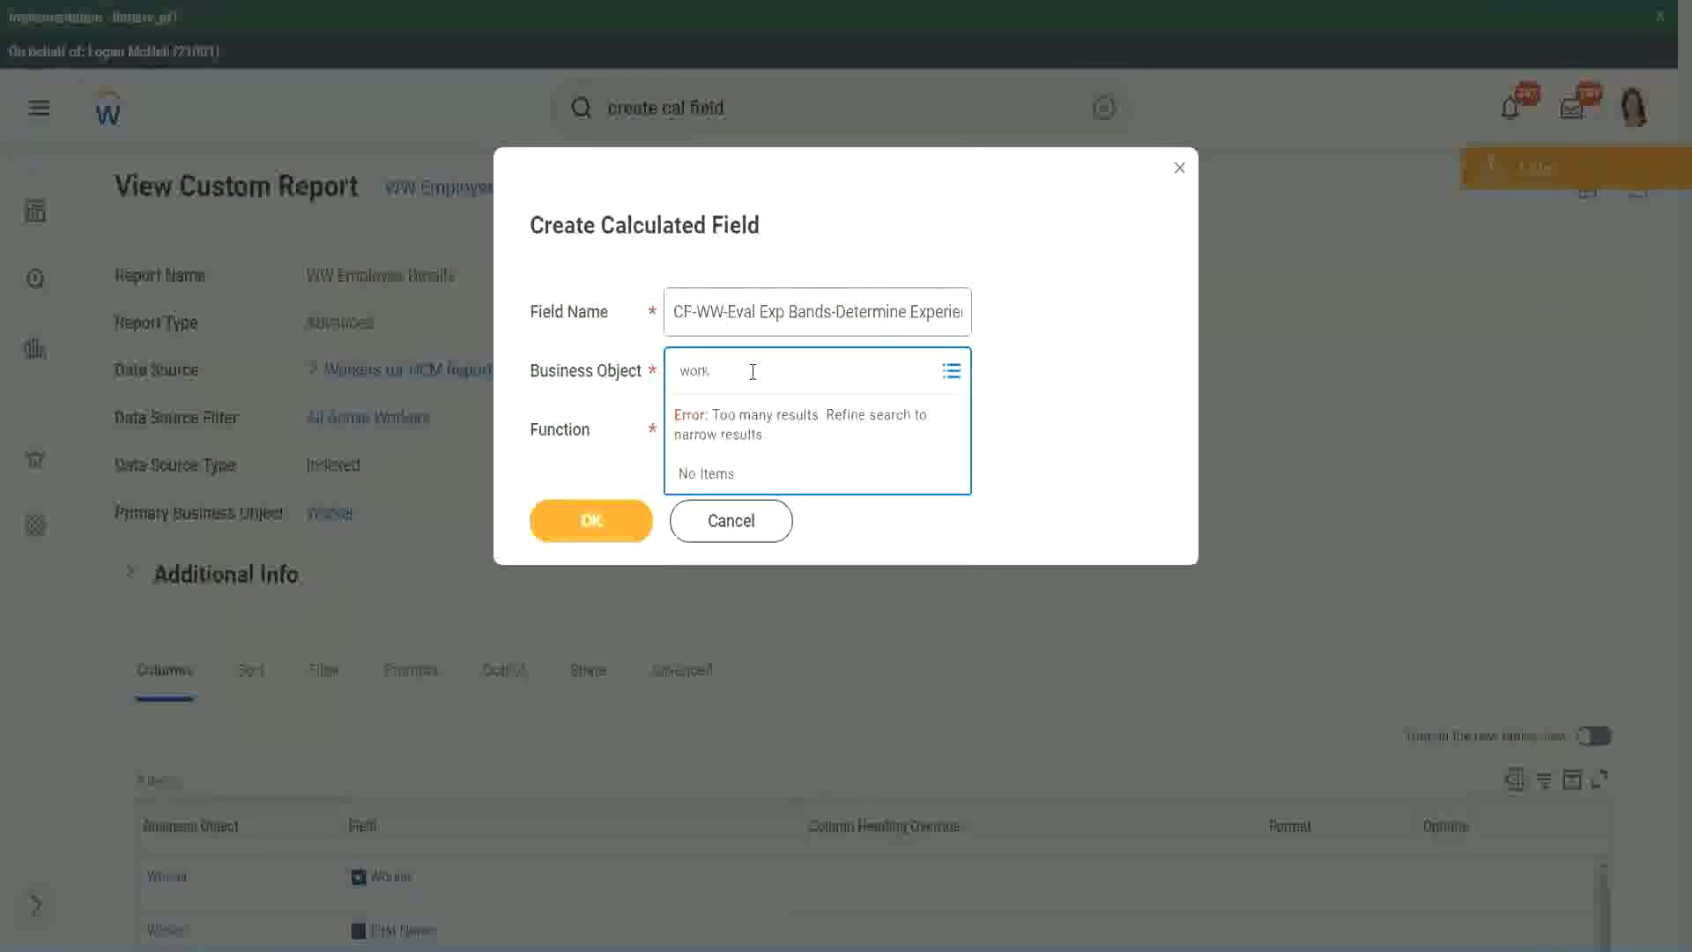
type("er")
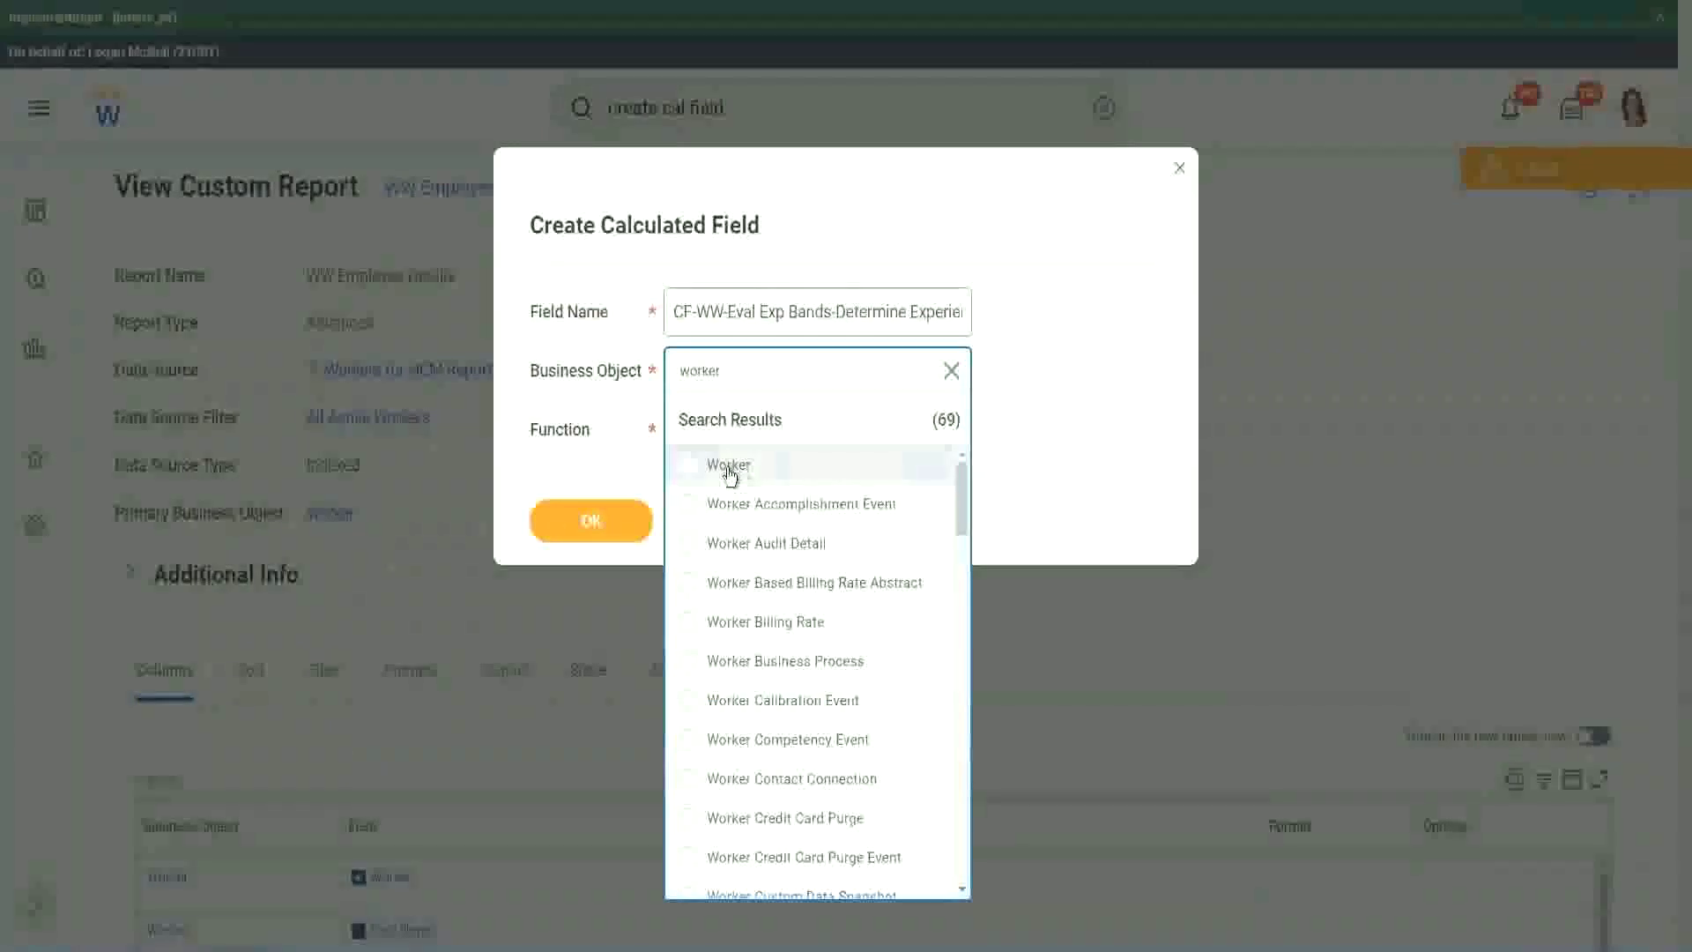
left_click(730, 467)
left_click(717, 426)
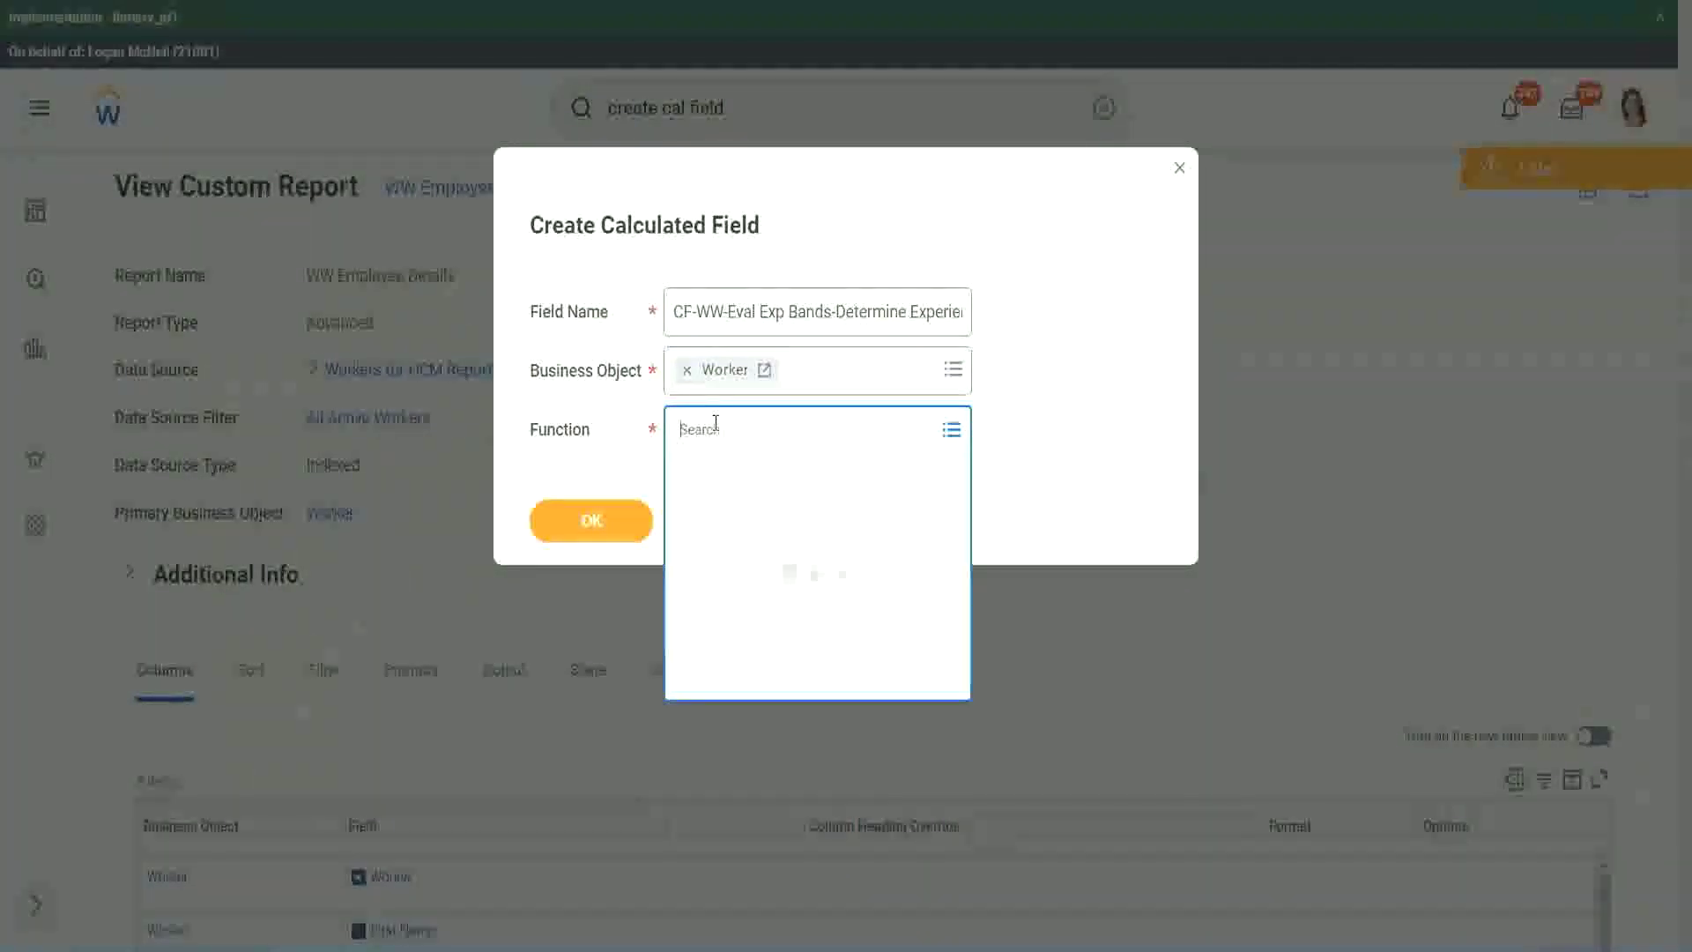
type("eval ex")
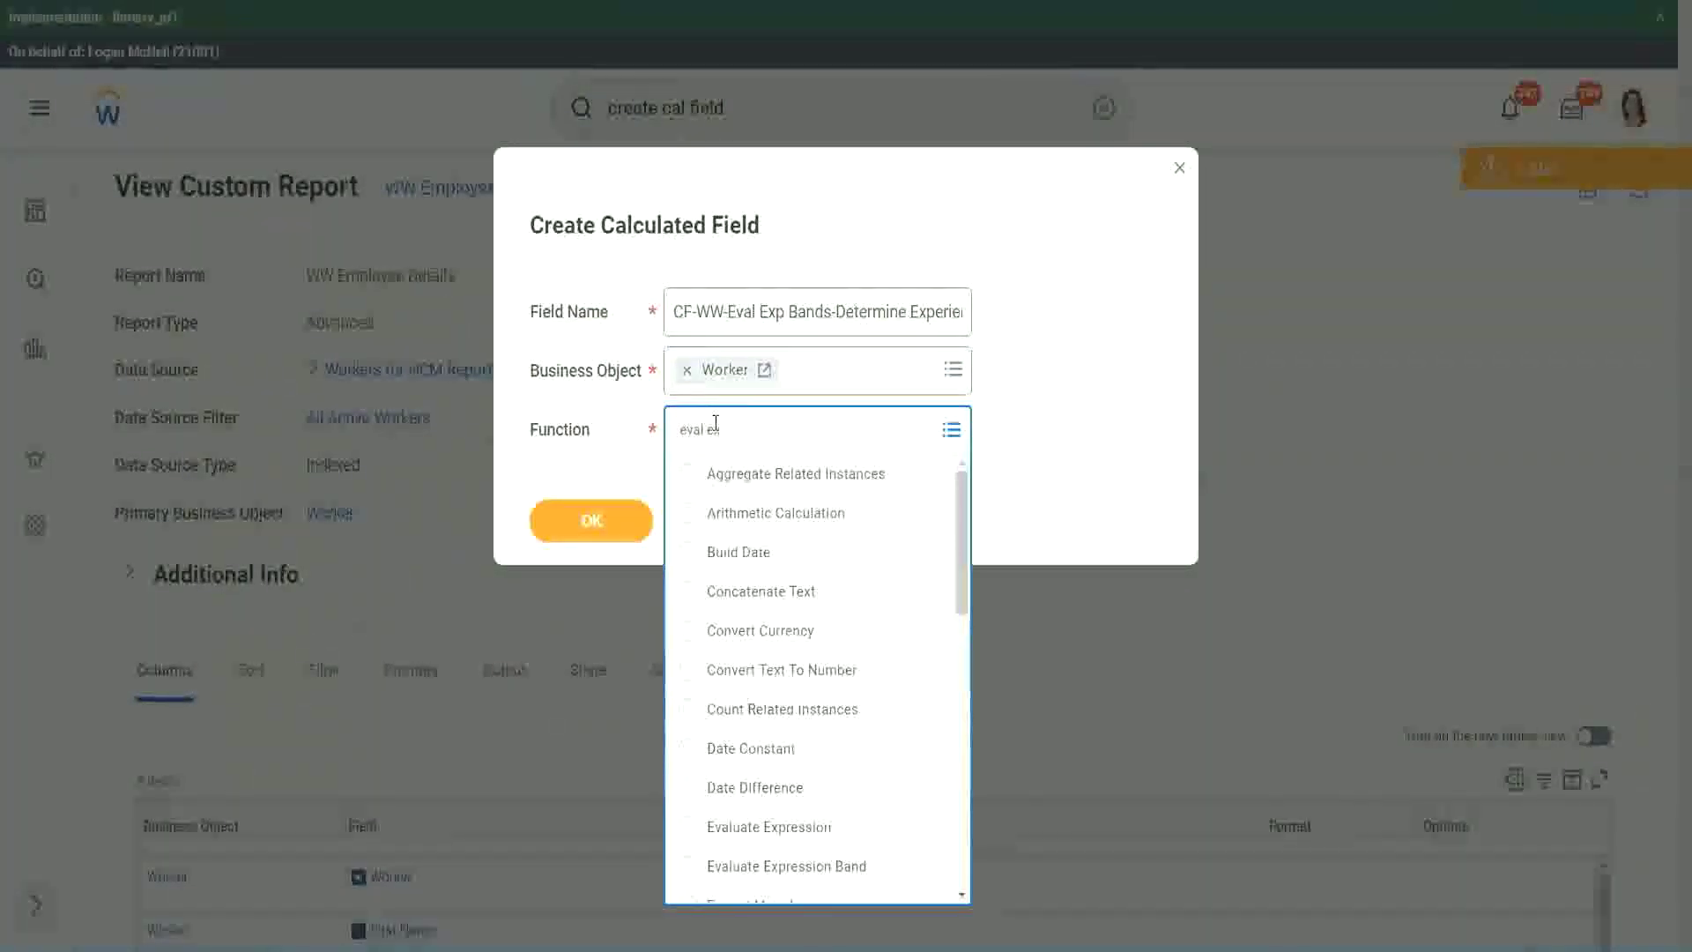
type("p")
key("Return")
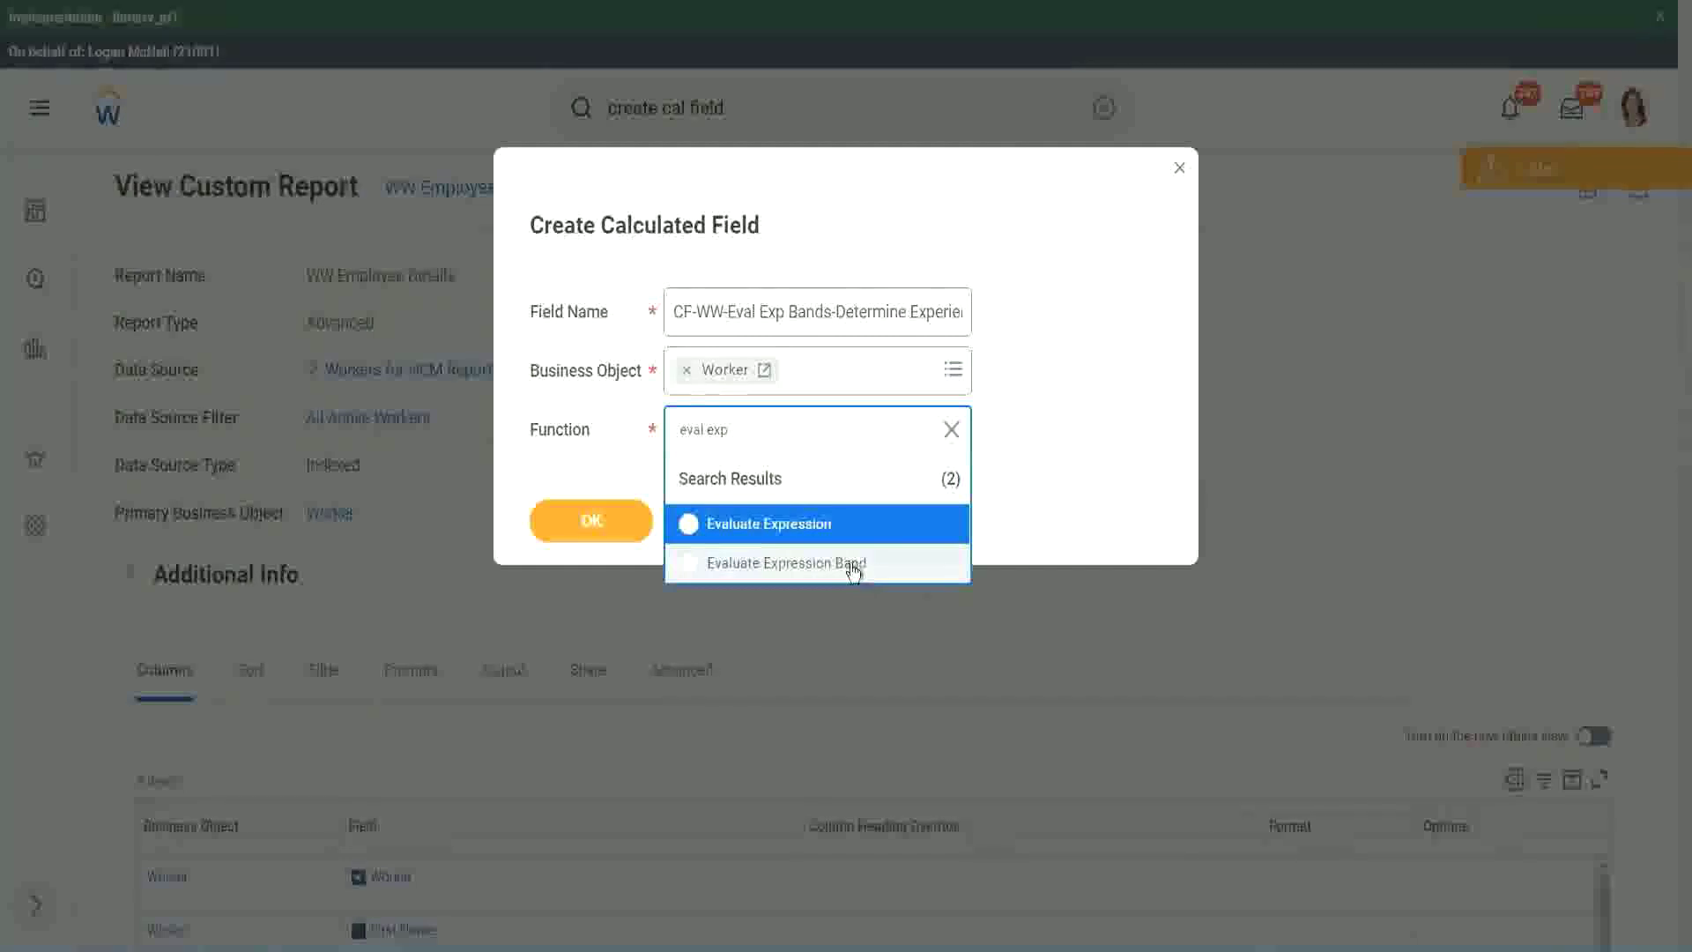
left_click(853, 573)
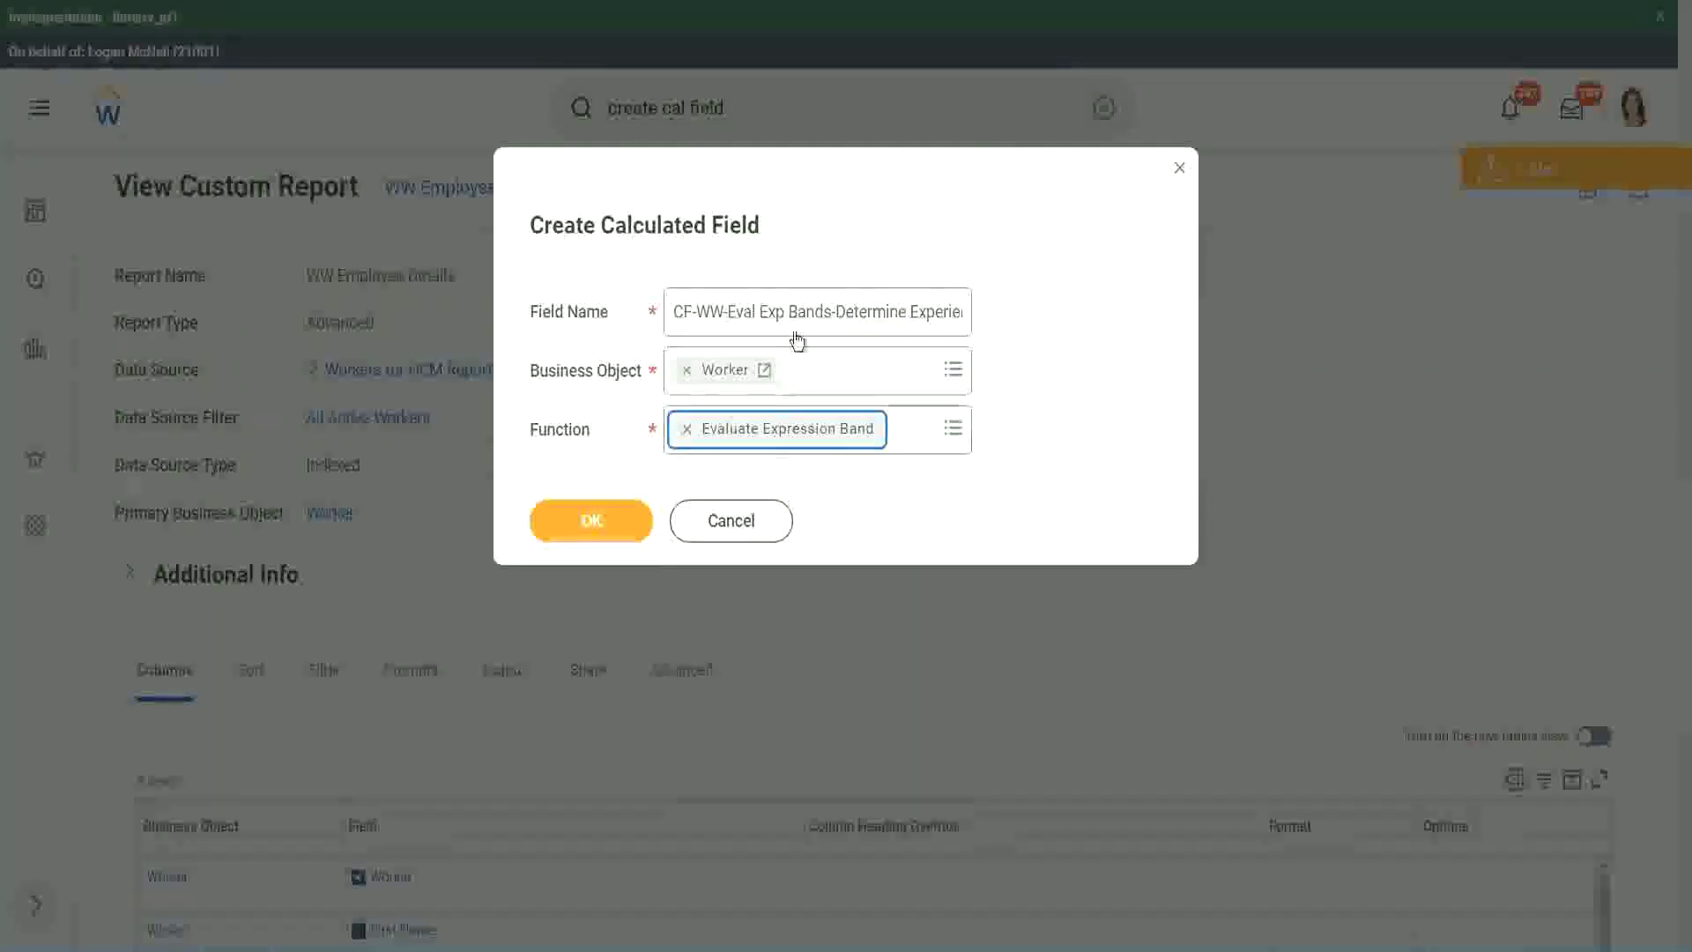
Change "Eval Exp Bands" to "Eval Exp Band" in the field name and continue to the calculation definition.
left_click(828, 311)
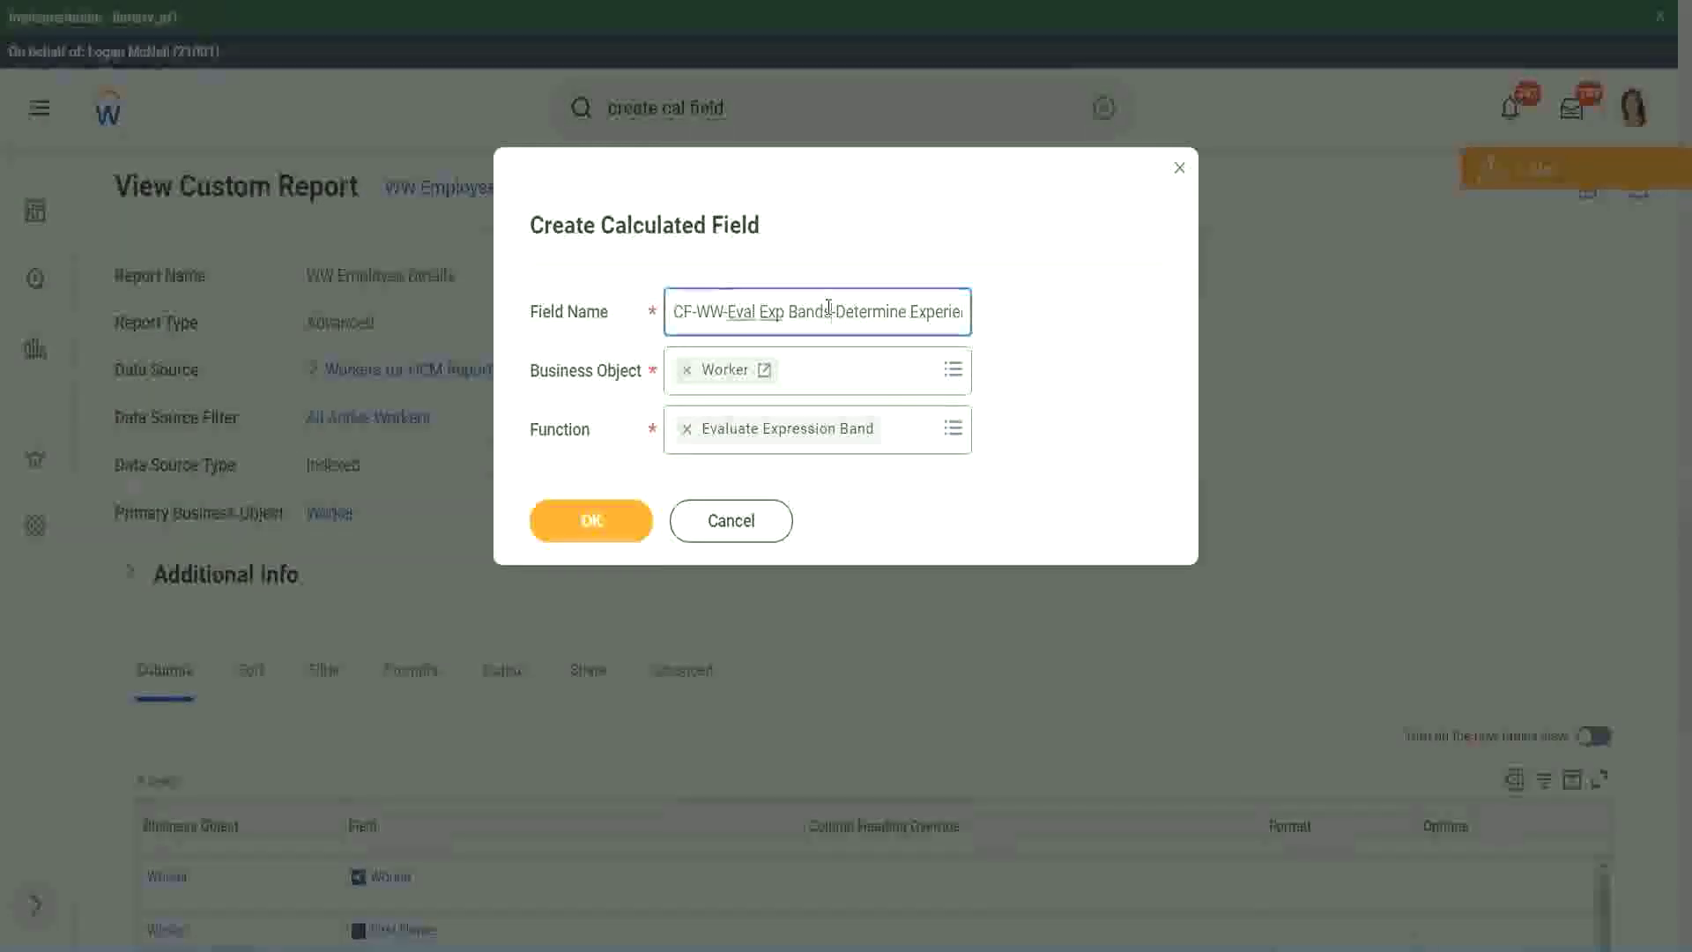
key("BackSpace")
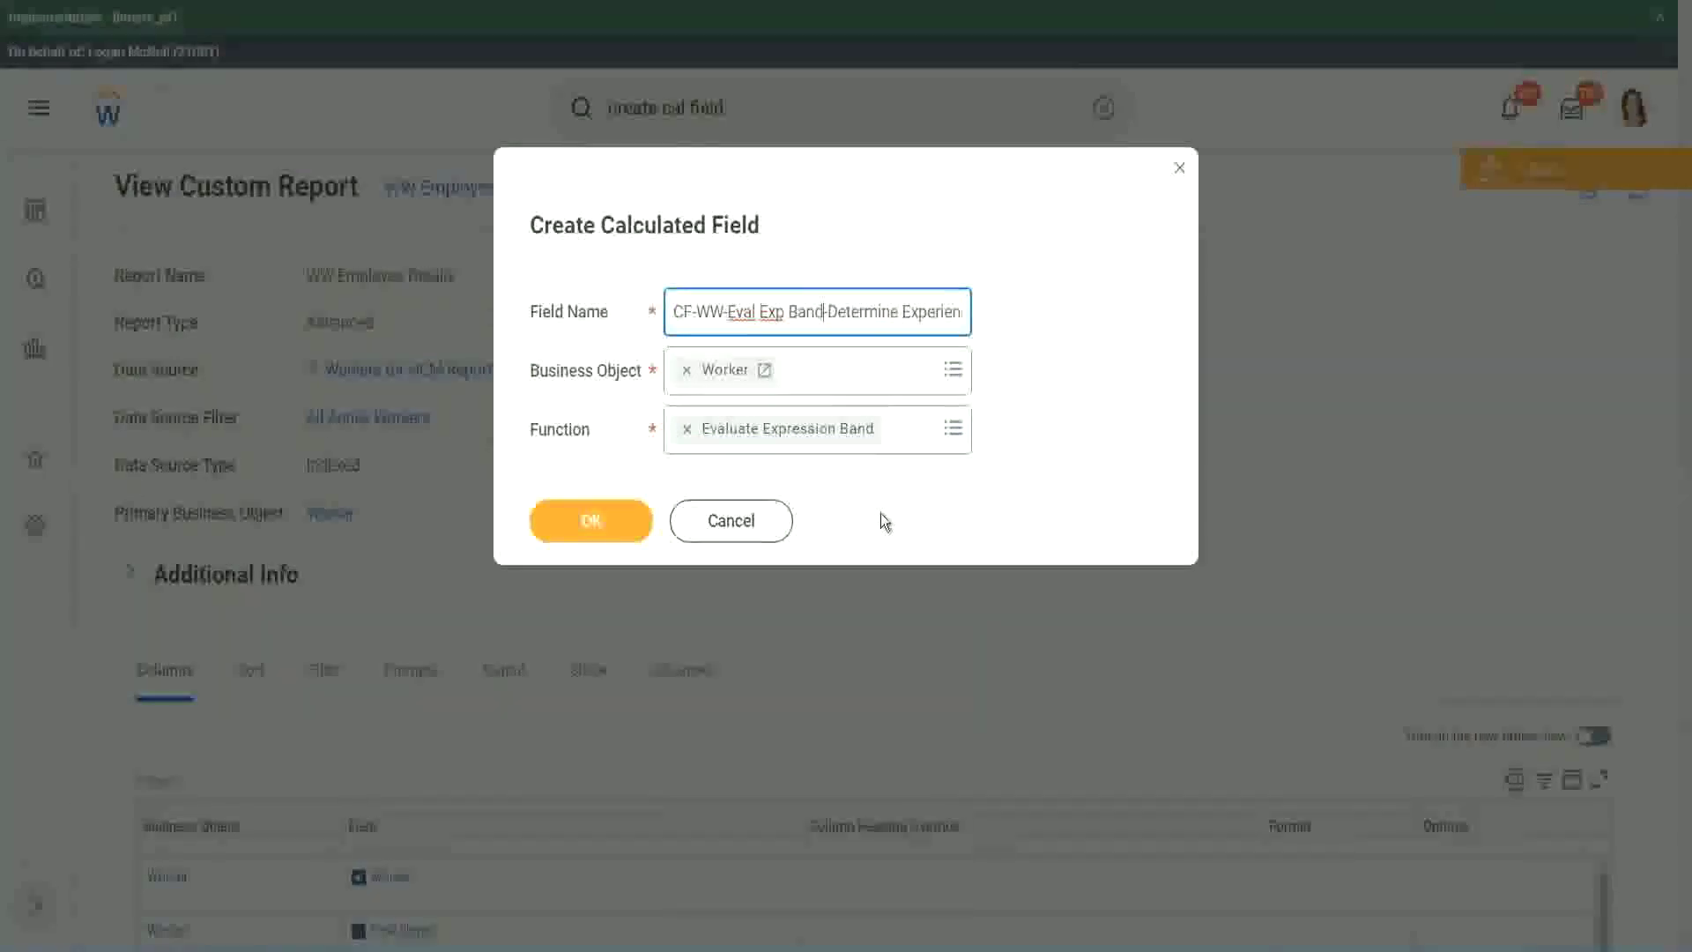
left_click(597, 523)
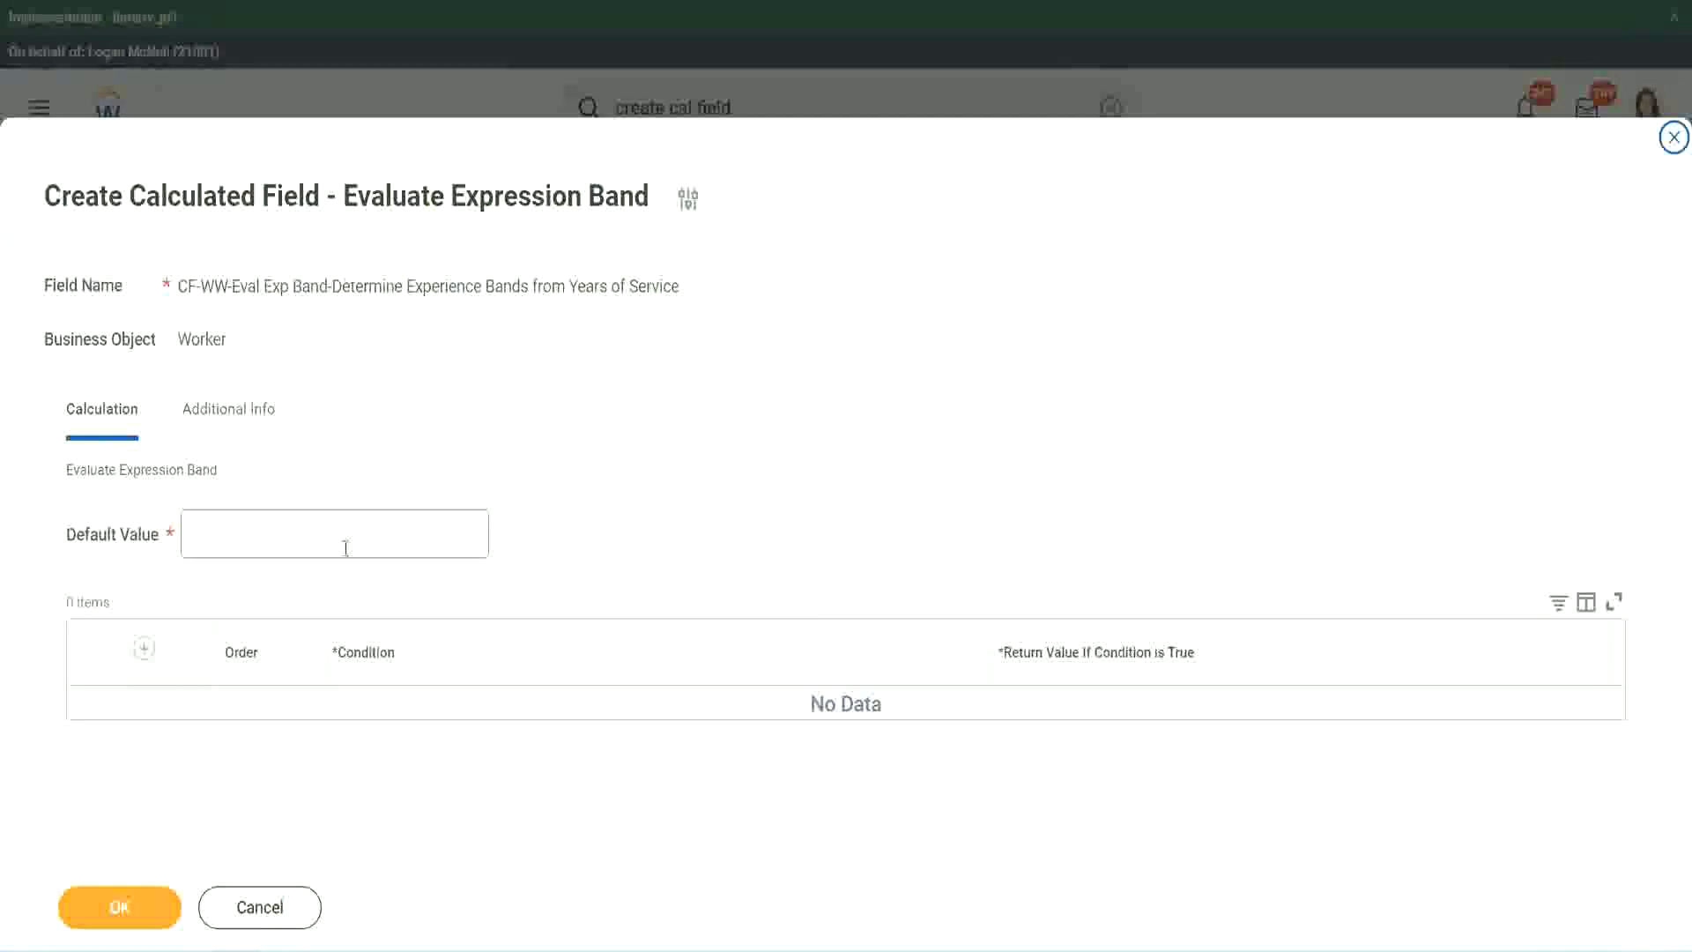
Set the default value to "-" and add the first condition row.
left_click(245, 543)
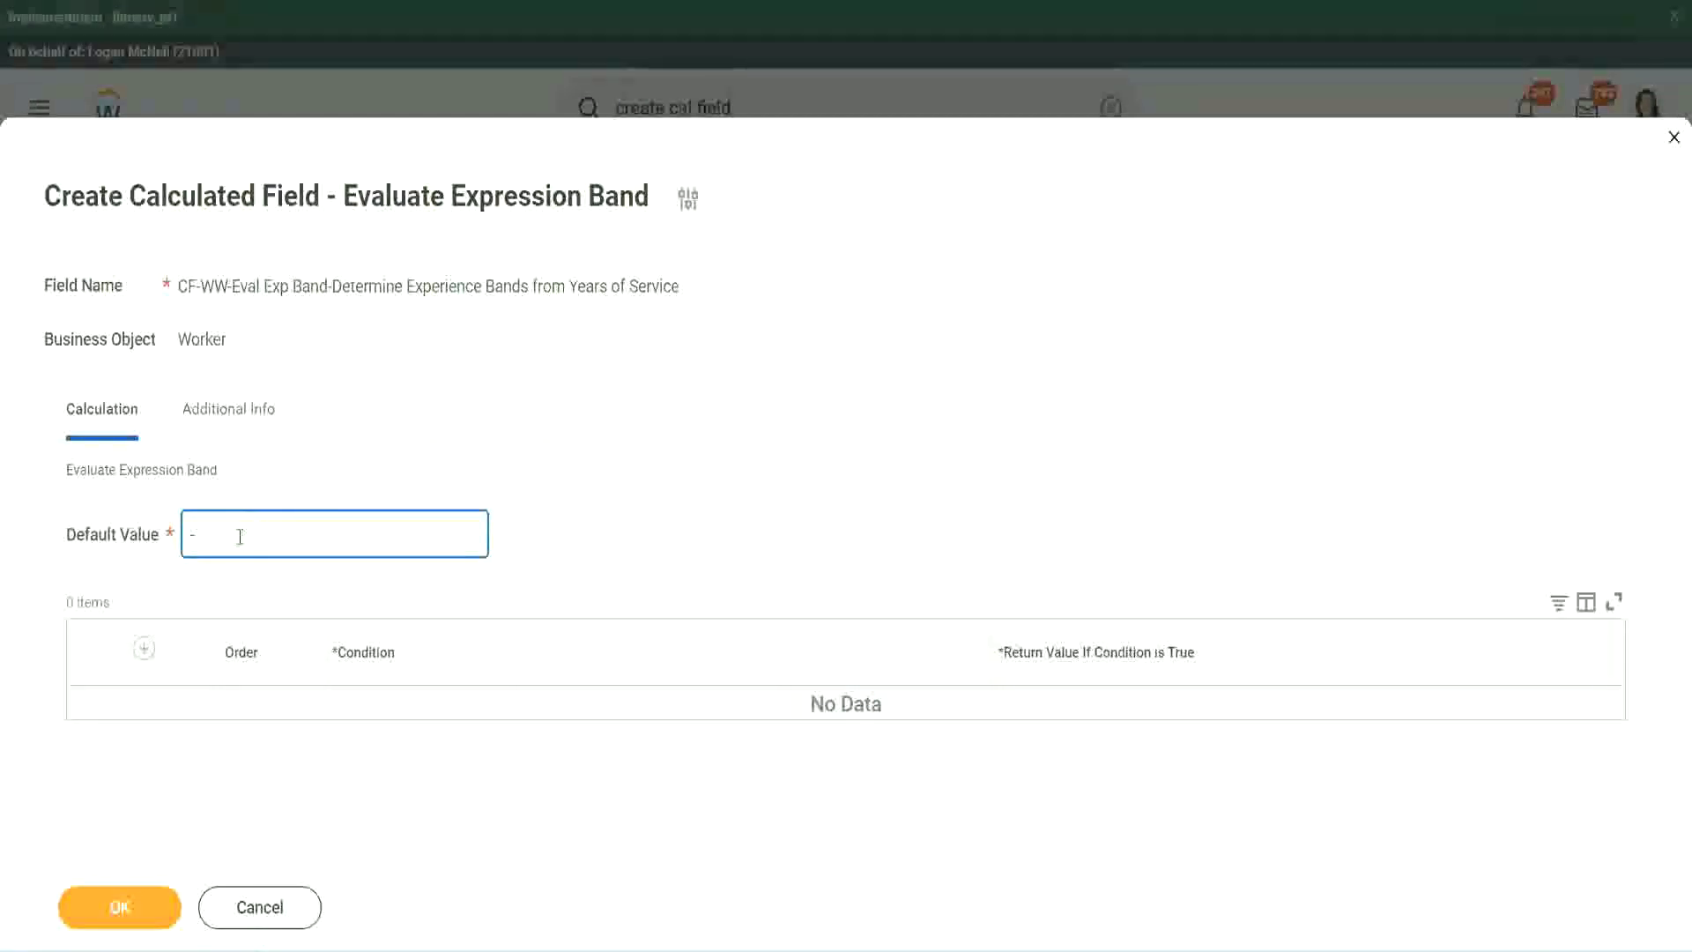
left_click(143, 649)
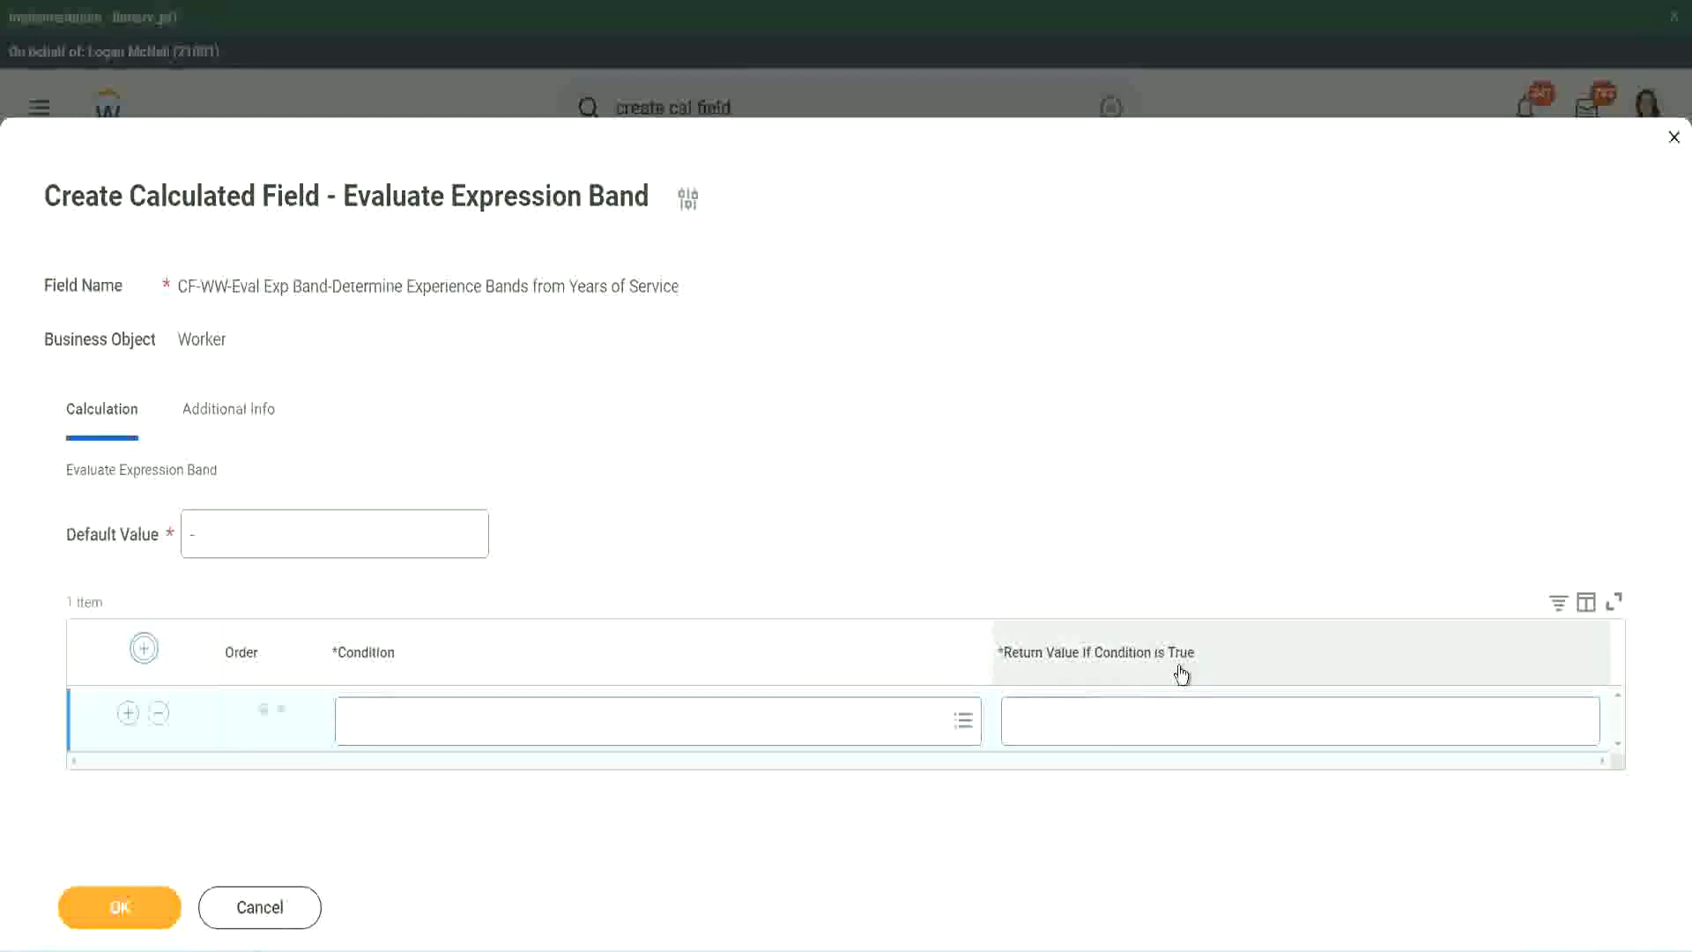
left_click(1103, 719)
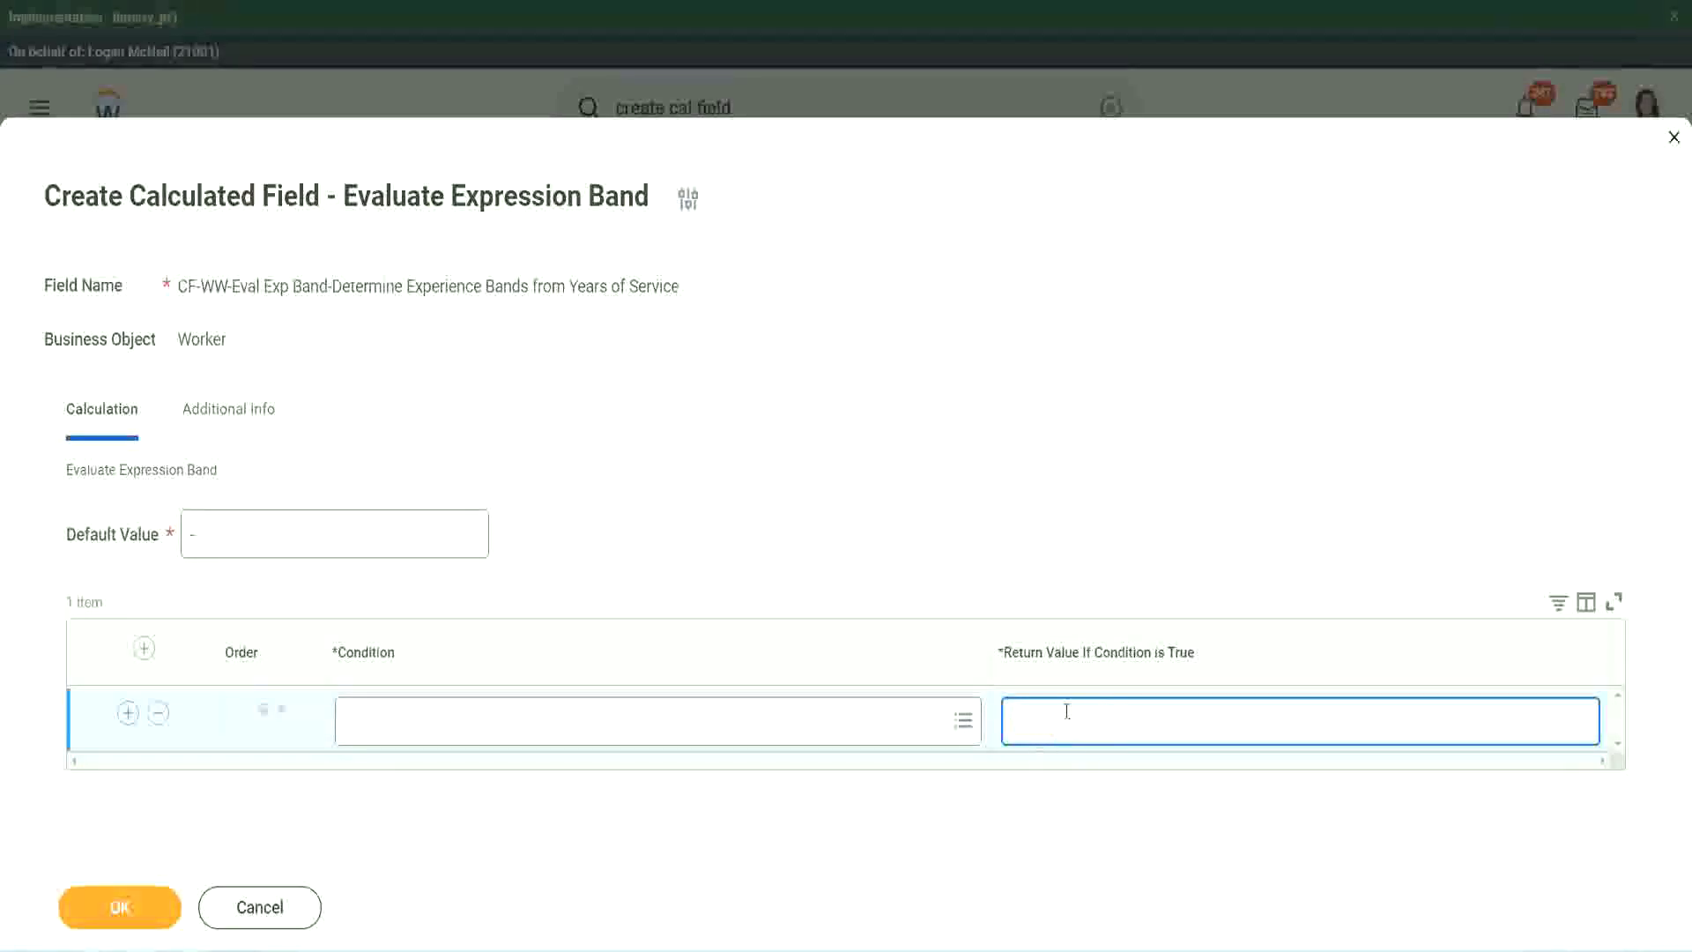
type("adkjdjaidjaijdi")
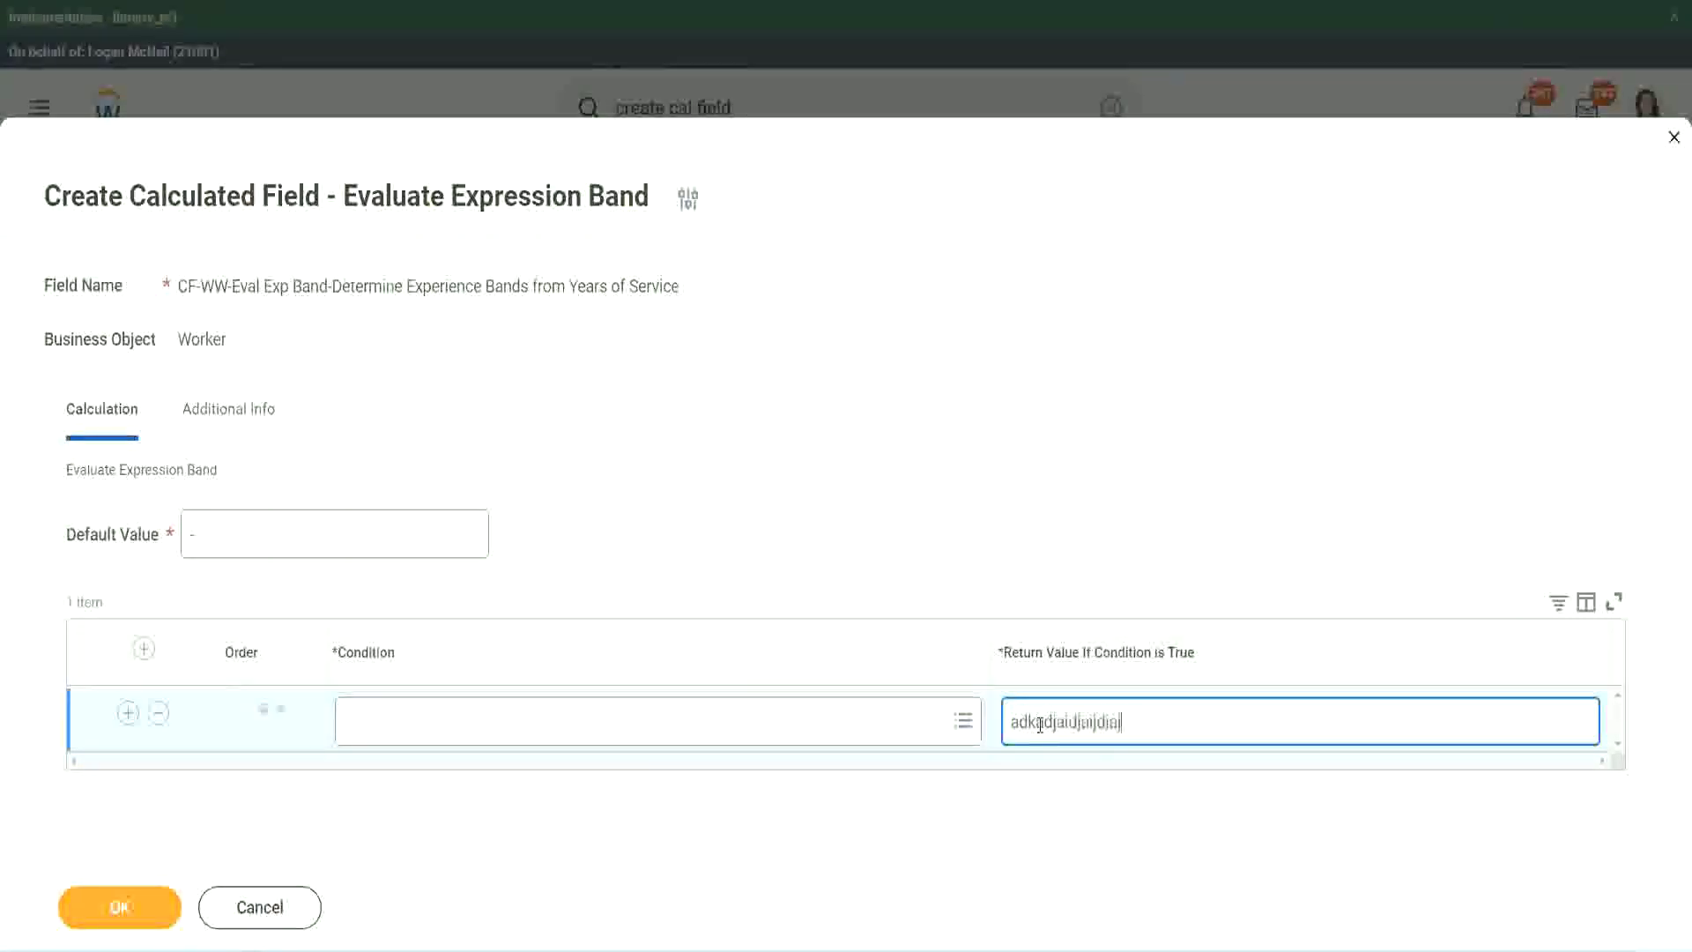
key("BackSpace")
key("BackSpace")
key("BackSpace")
key("BackSpace")
key("BackSpace")
key("BackSpace")
key("BackSpace")
key("BackSpace")
key("BackSpace")
key("BackSpace")
key("BackSpace")
key("BackSpace")
key("BackSpace")
key("BackSpace")
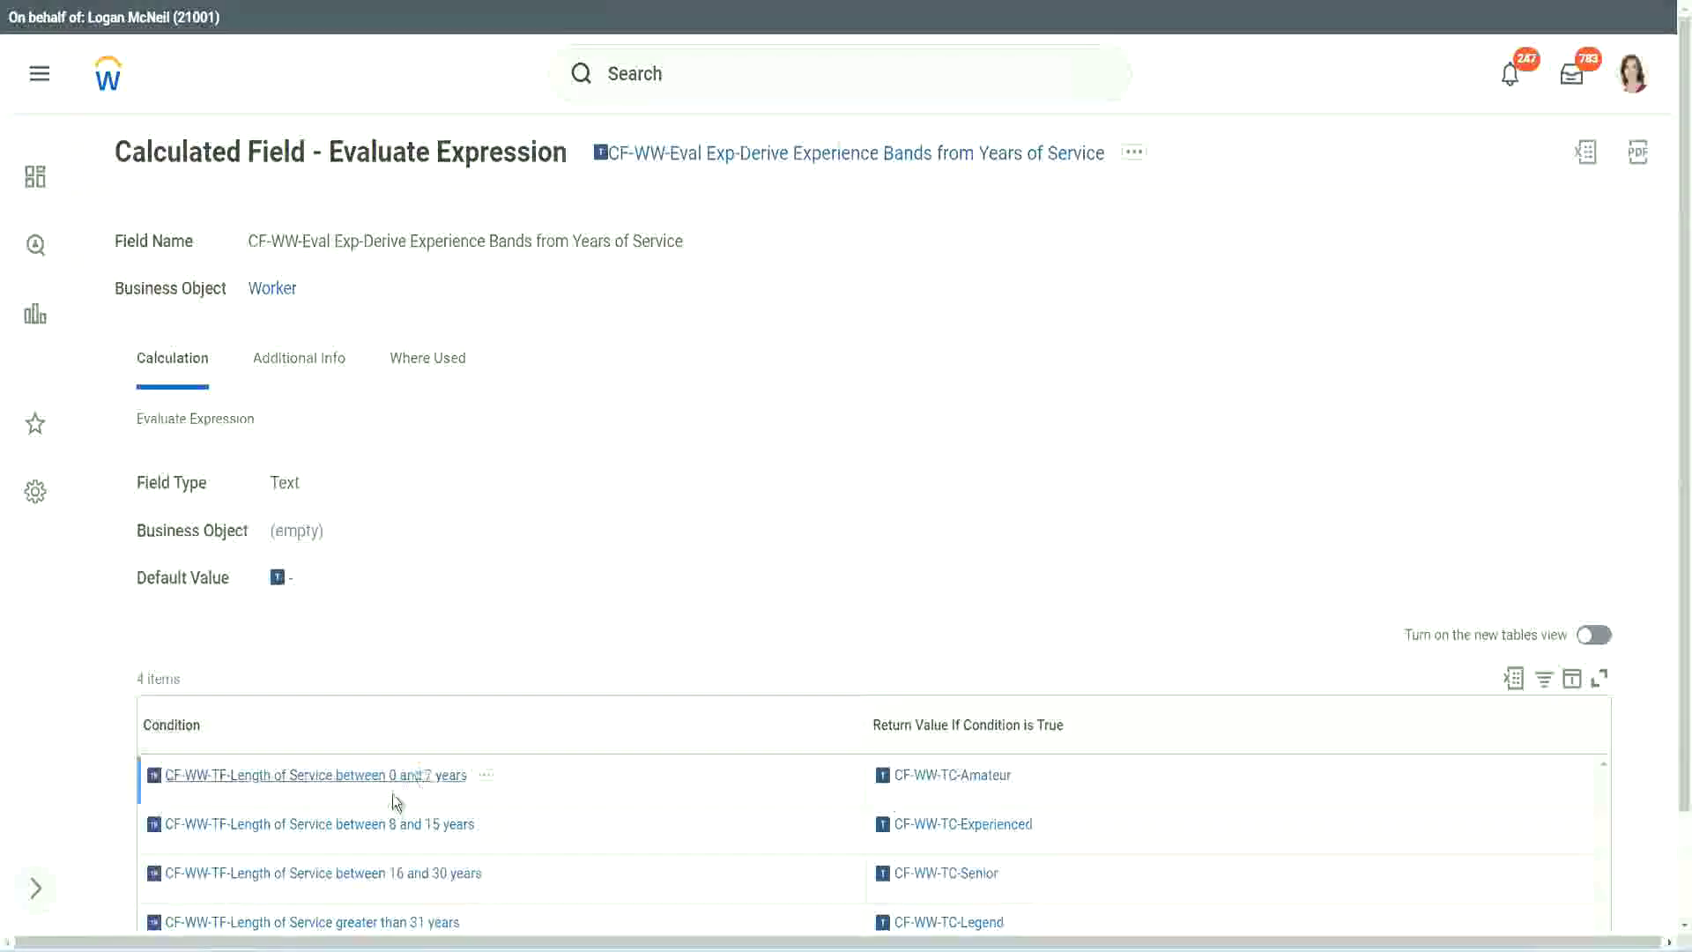
Fill the first row with the copied condition CF-WW-TF-Length of Service between 0 and 7 years and the return value Amateur.
right_click(391, 781)
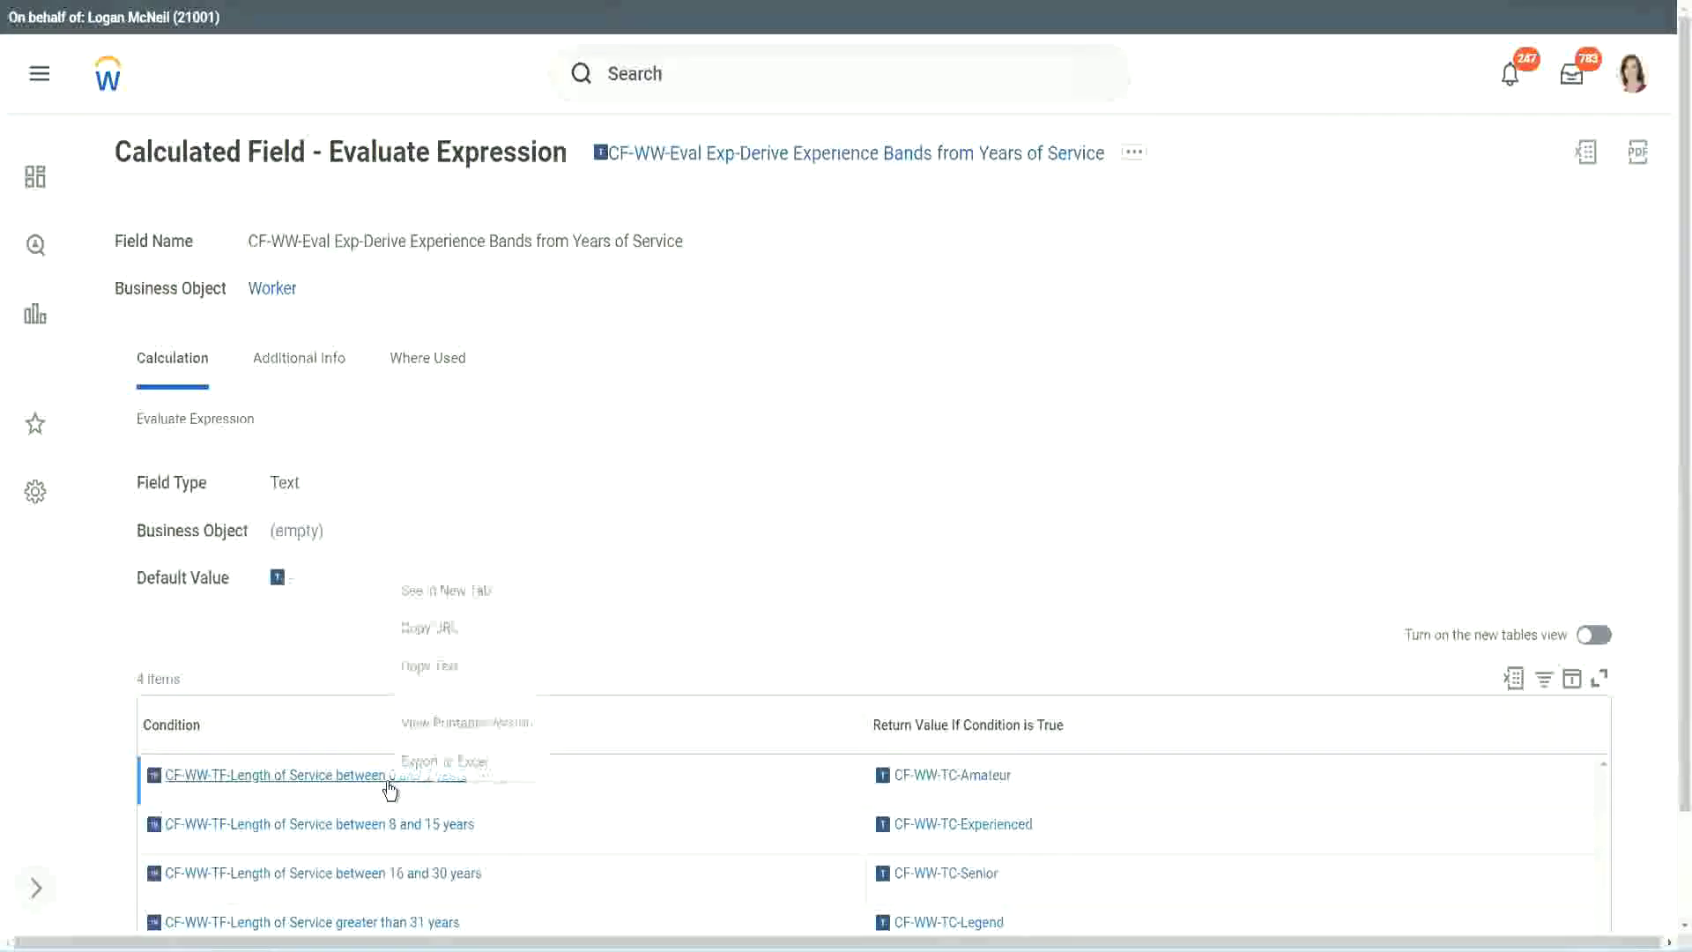
left_click(462, 667)
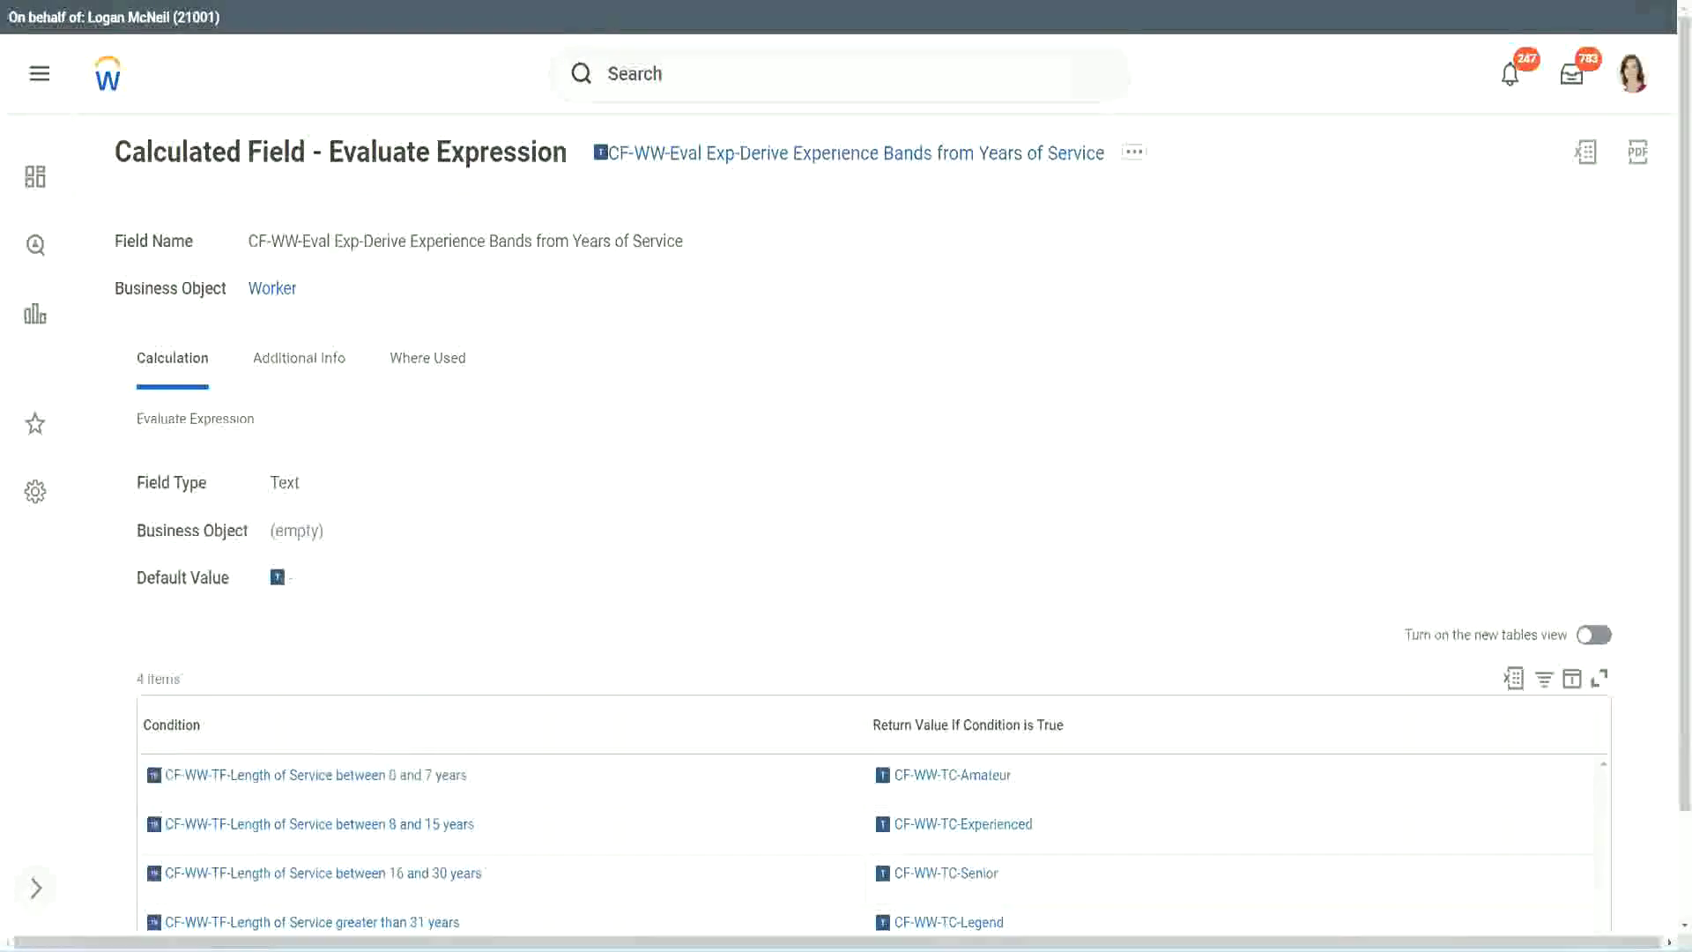
key("alt+Tab")
left_click(431, 730)
type("CF-WW-TF-Length of Service between 0 and 7 years")
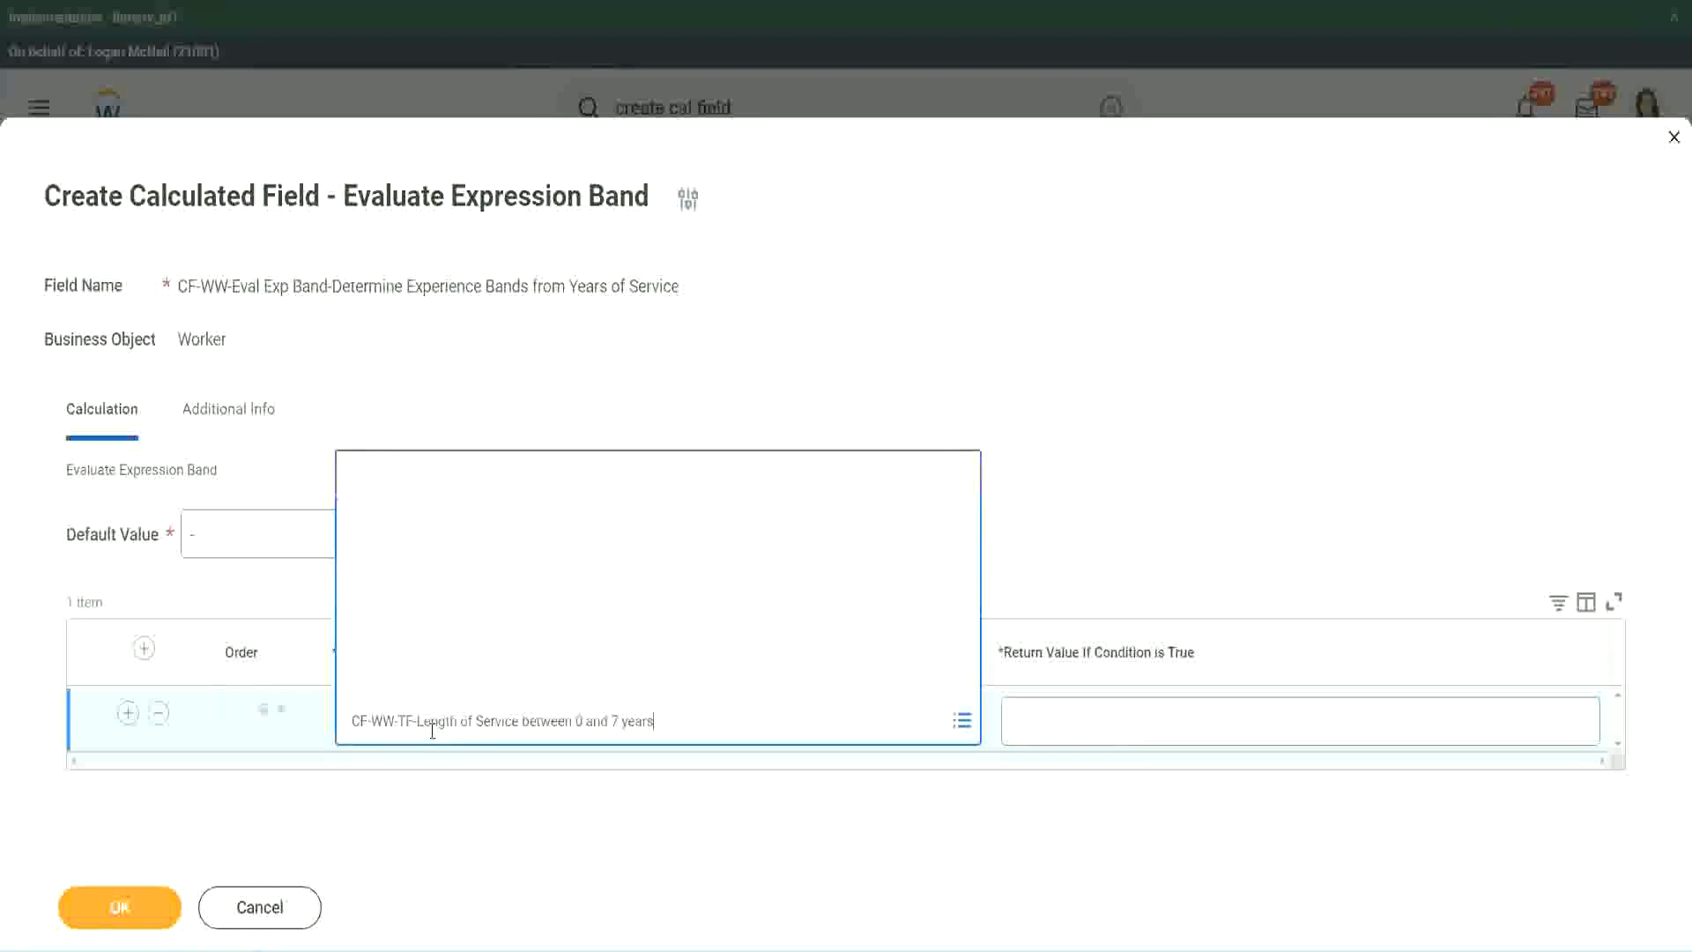
key("Return")
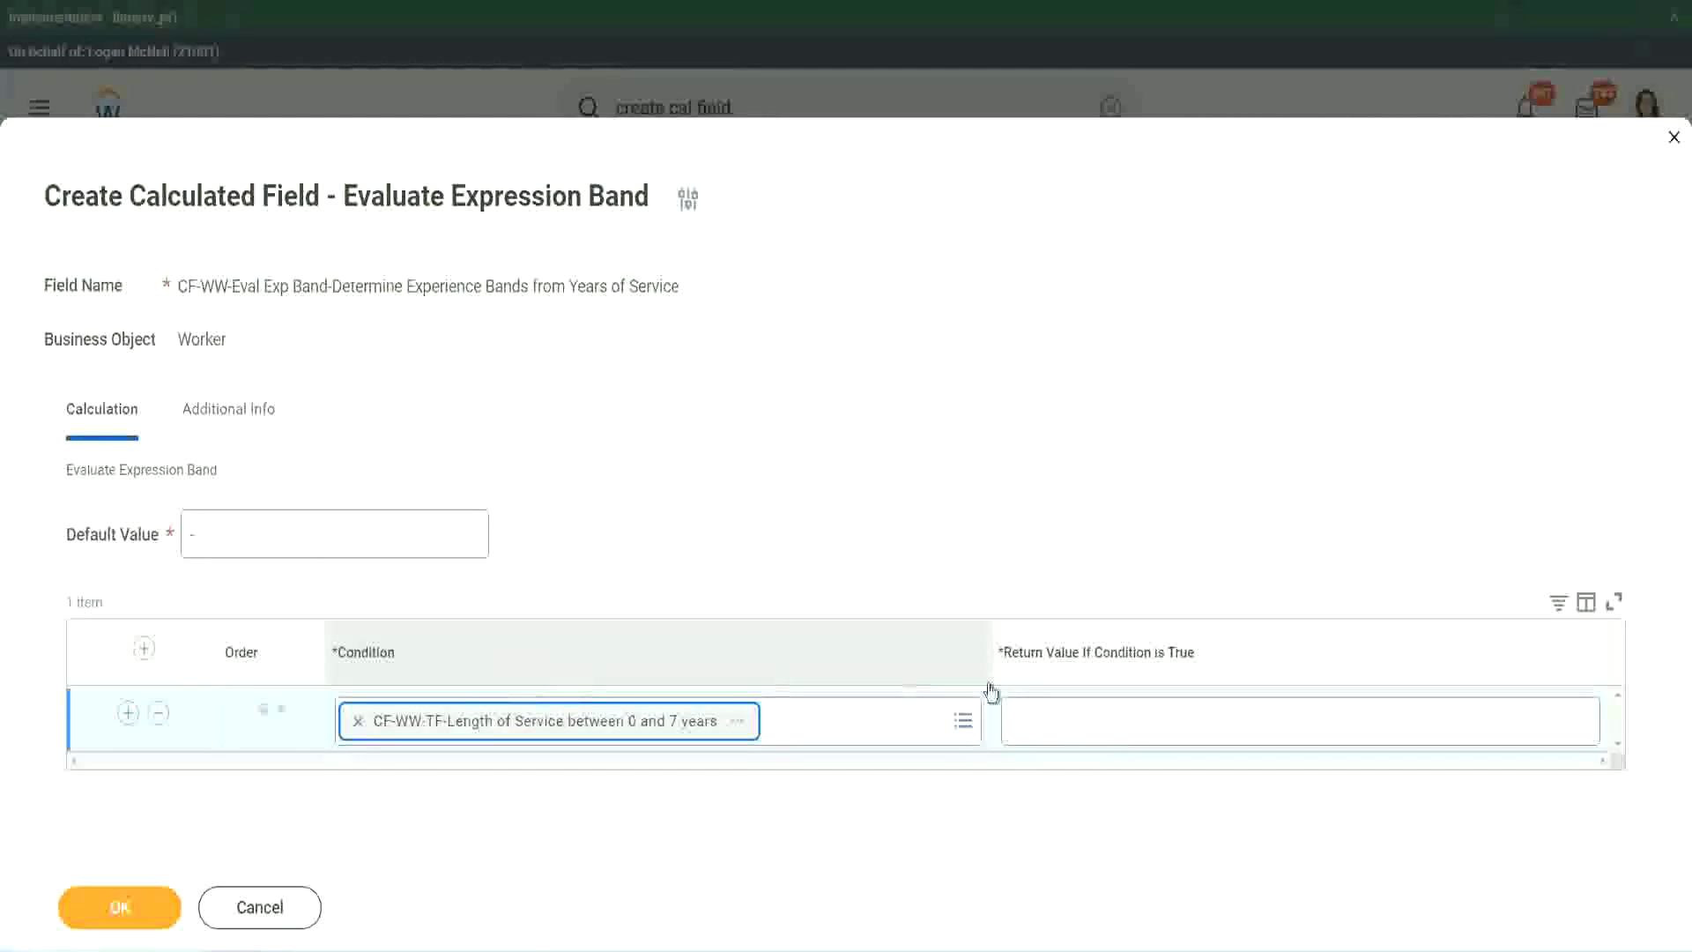
left_click(1070, 706)
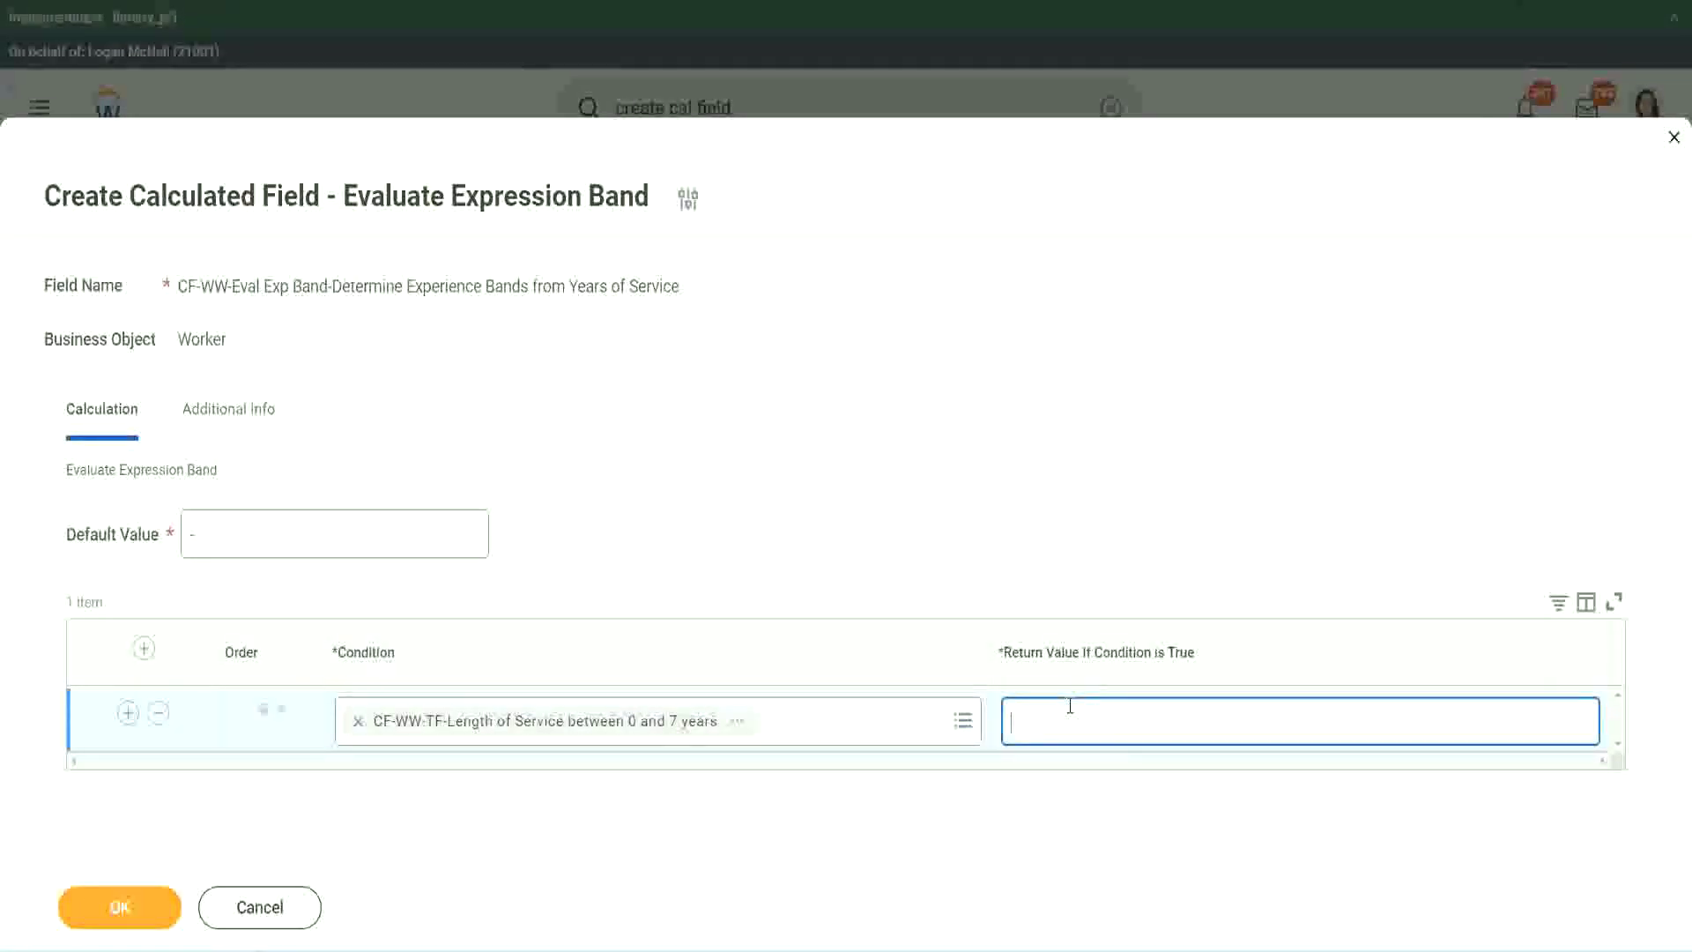
type("Amateur")
Add three more condition rows below the Amateur row.
left_click(128, 712)
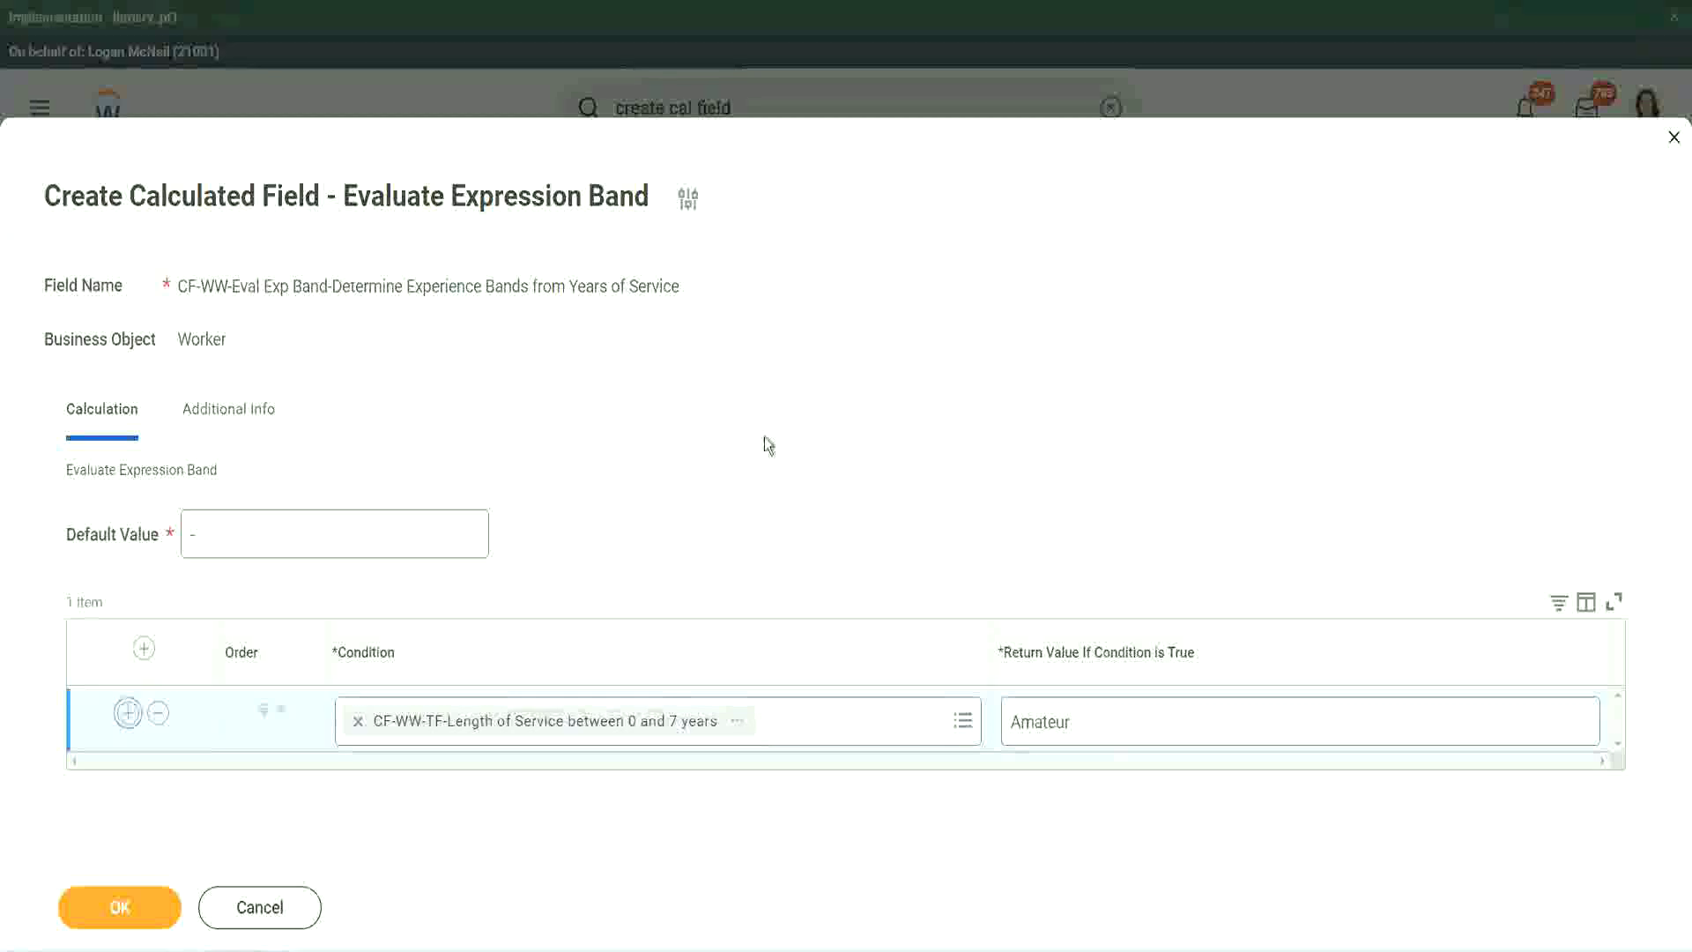
left_click(127, 777)
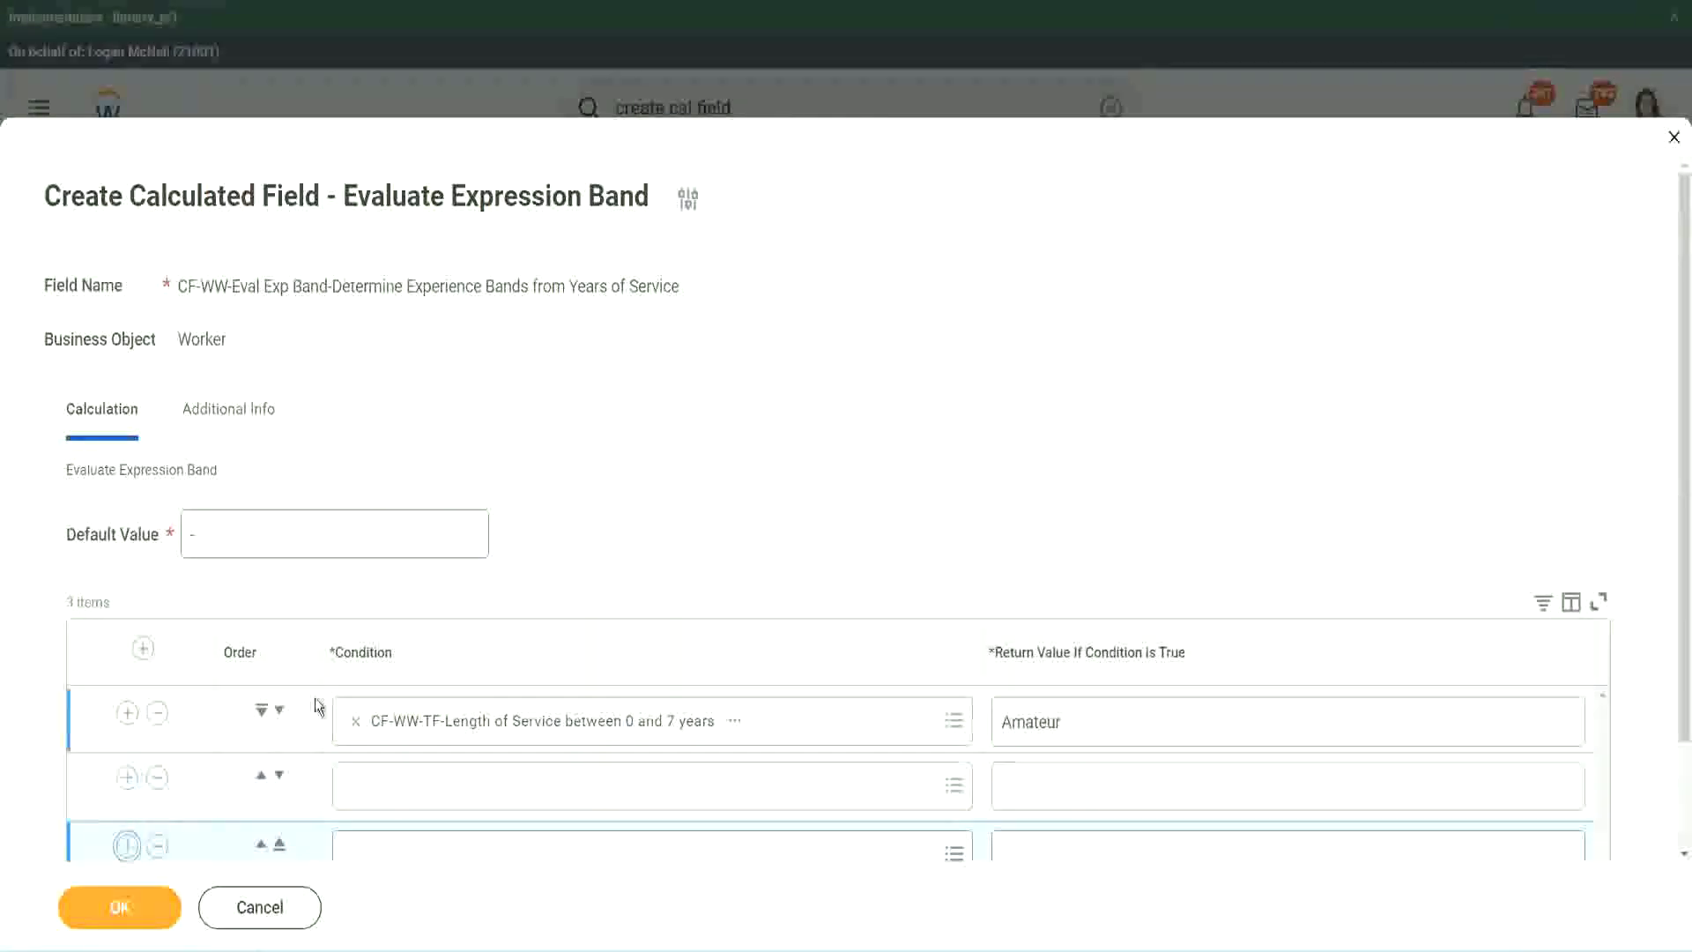
scroll(315, 698, "down", 2)
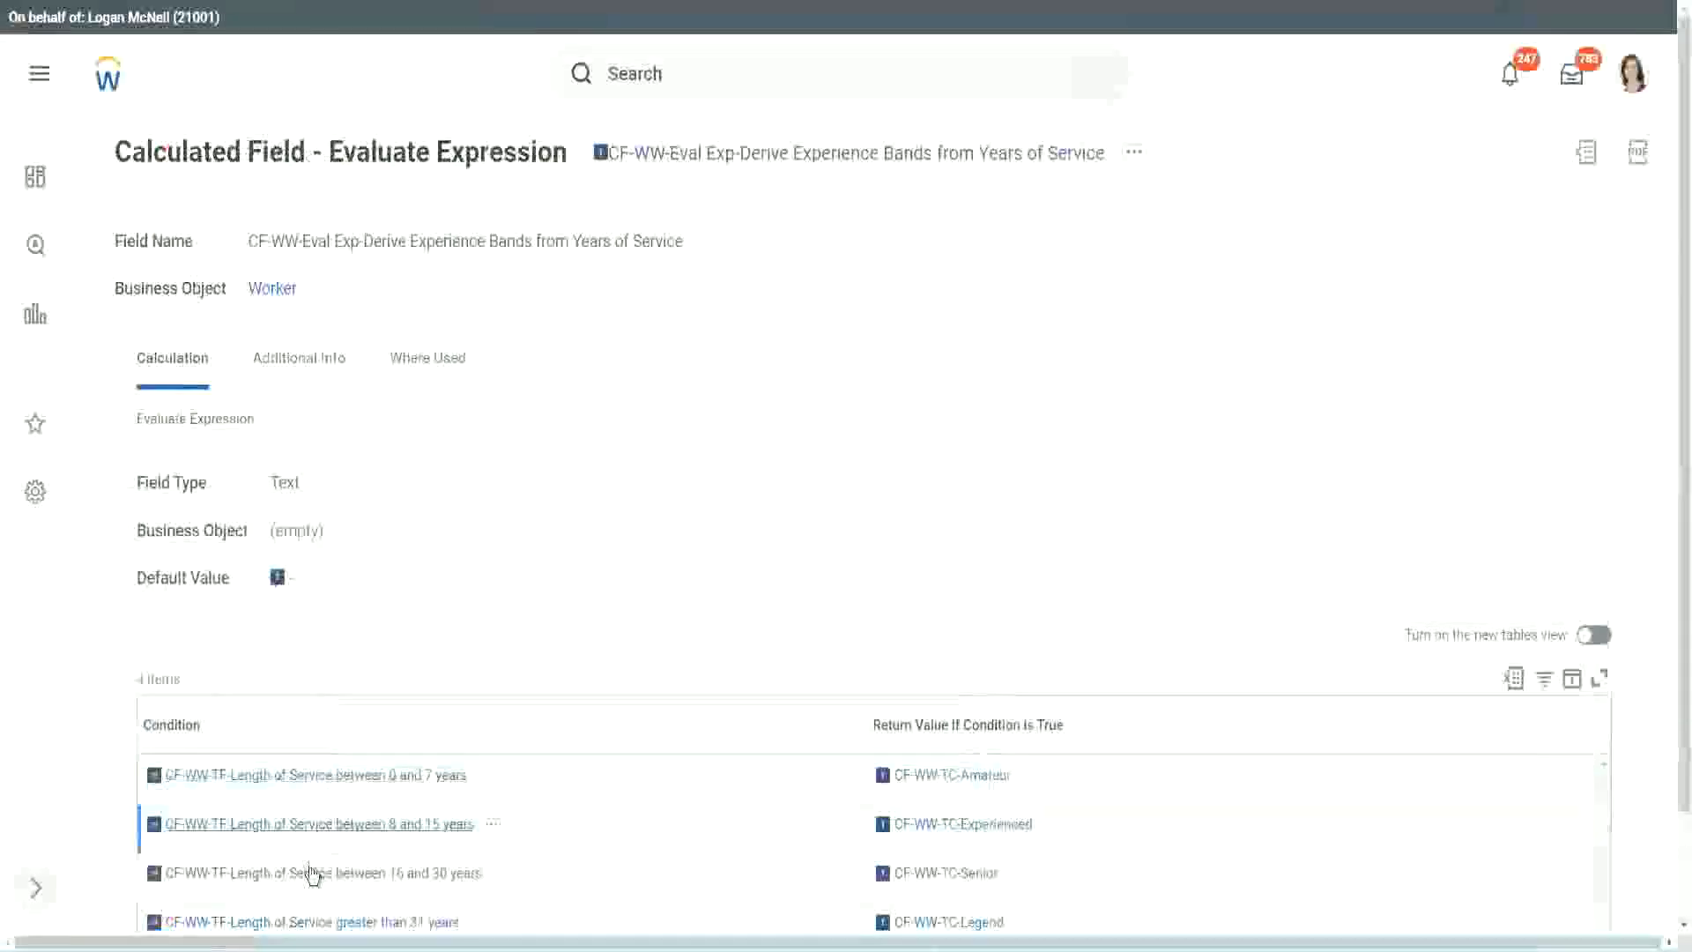
Copy the condition CF-WW-TF-Length of Service between 16 and 30 years into the second row and move that row down to third place.
right_click(311, 873)
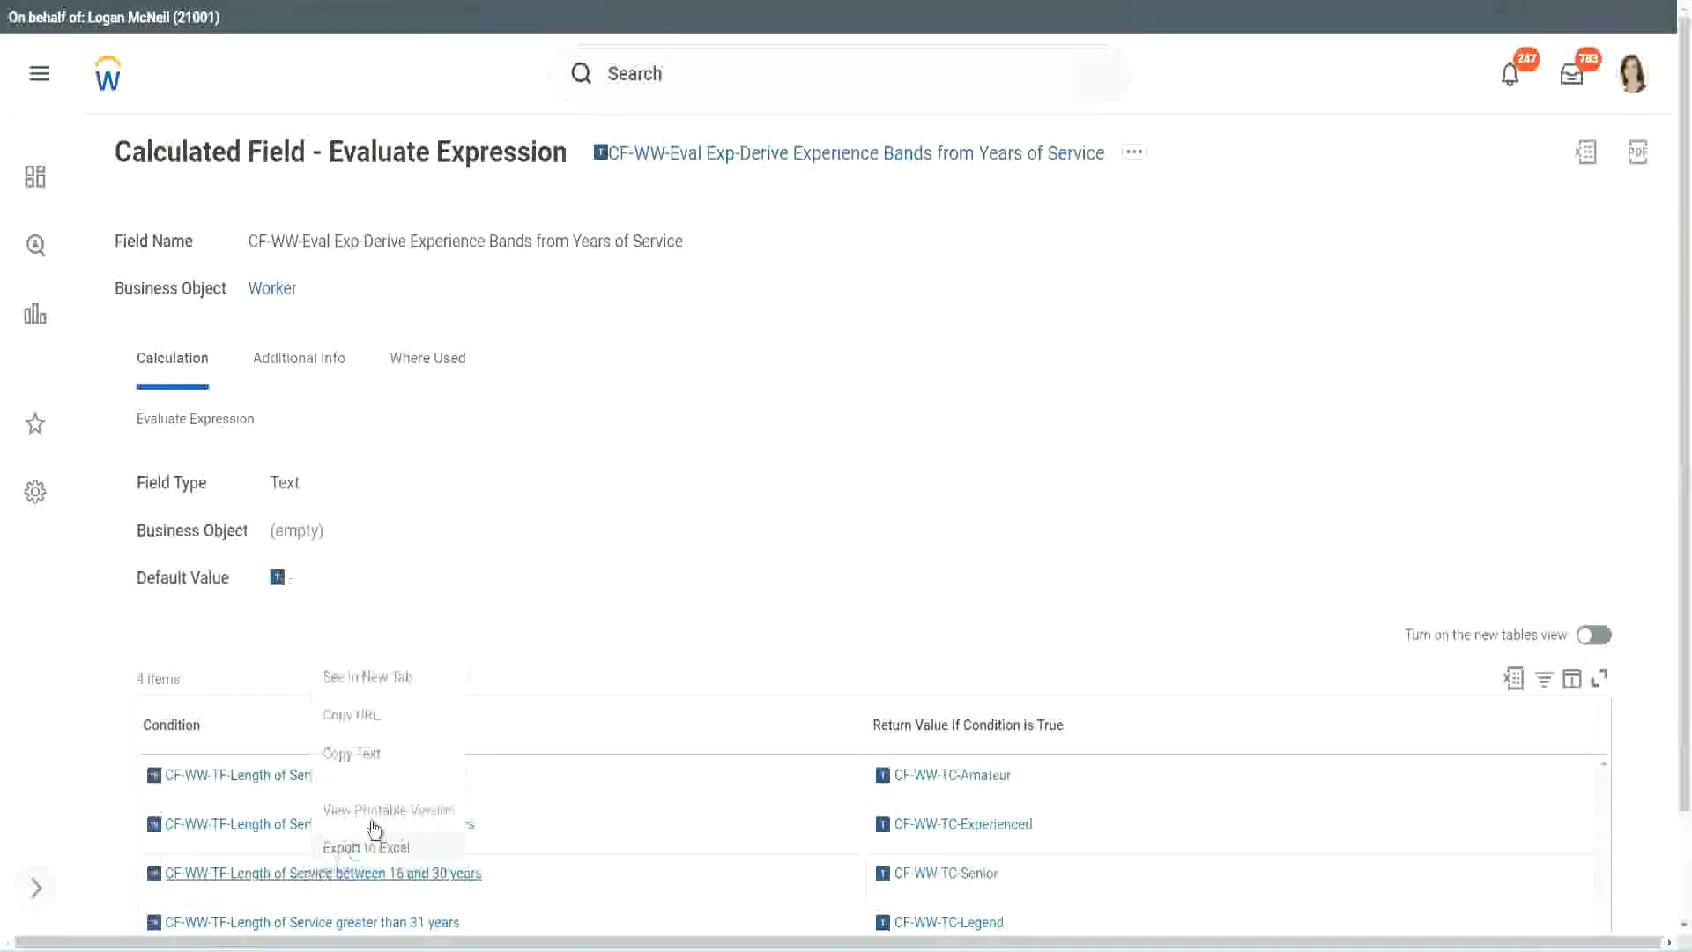
left_click(389, 751)
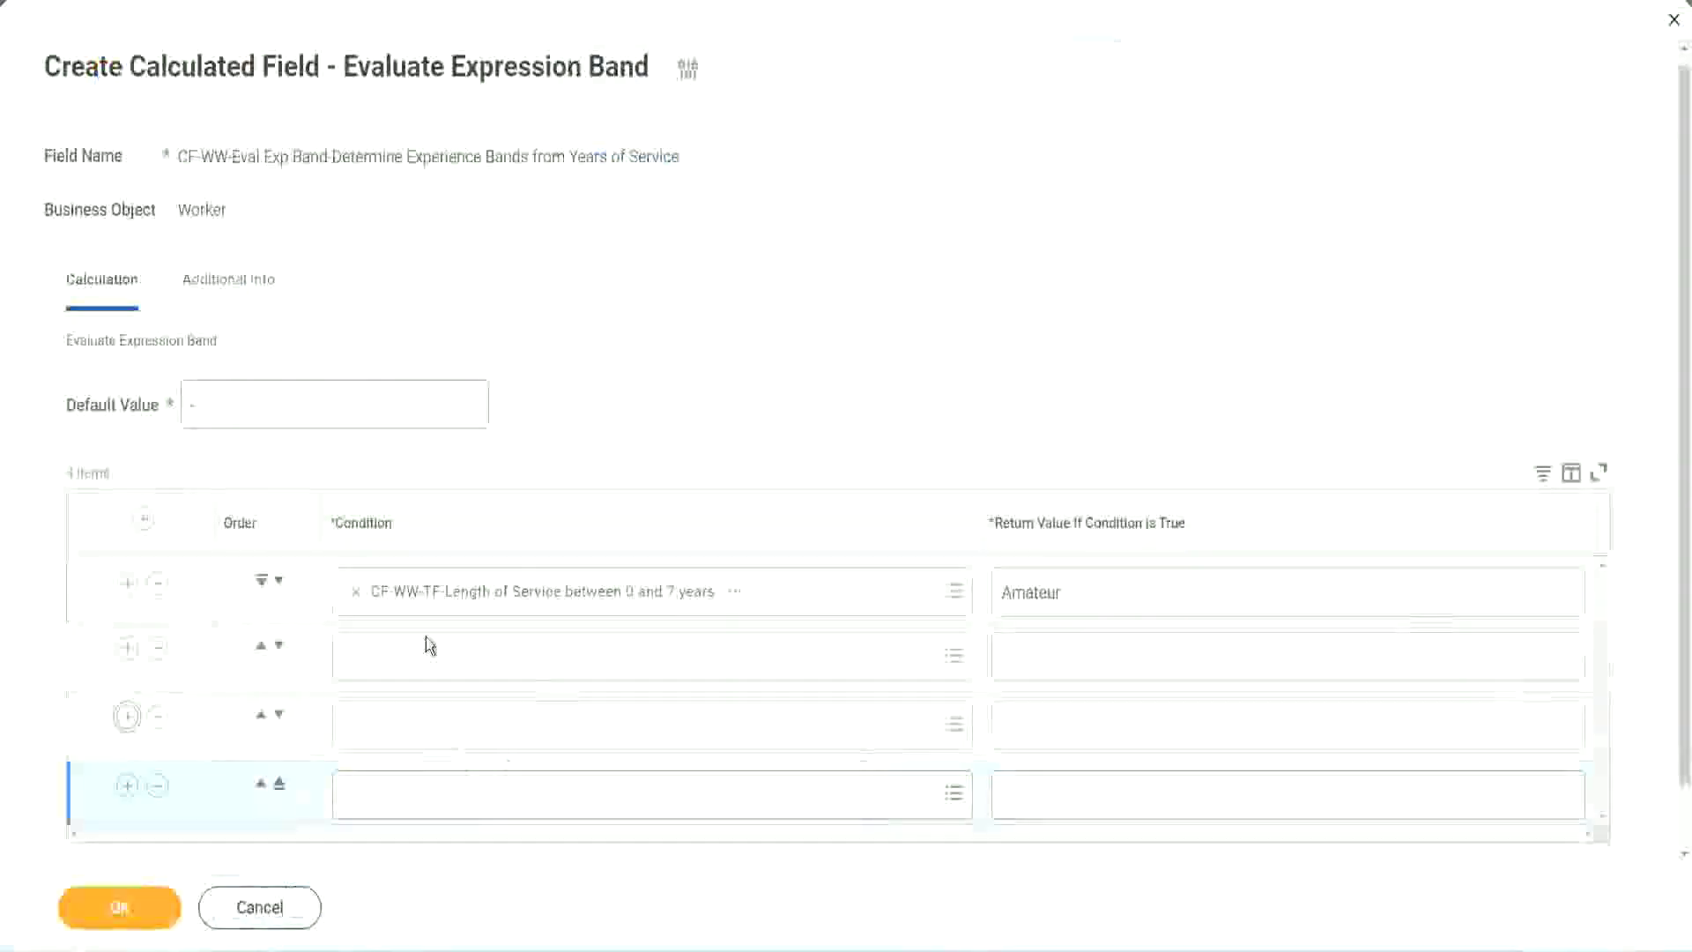
left_click(433, 646)
type("CF-WW-TF-Length of Service between 16 and 30 years")
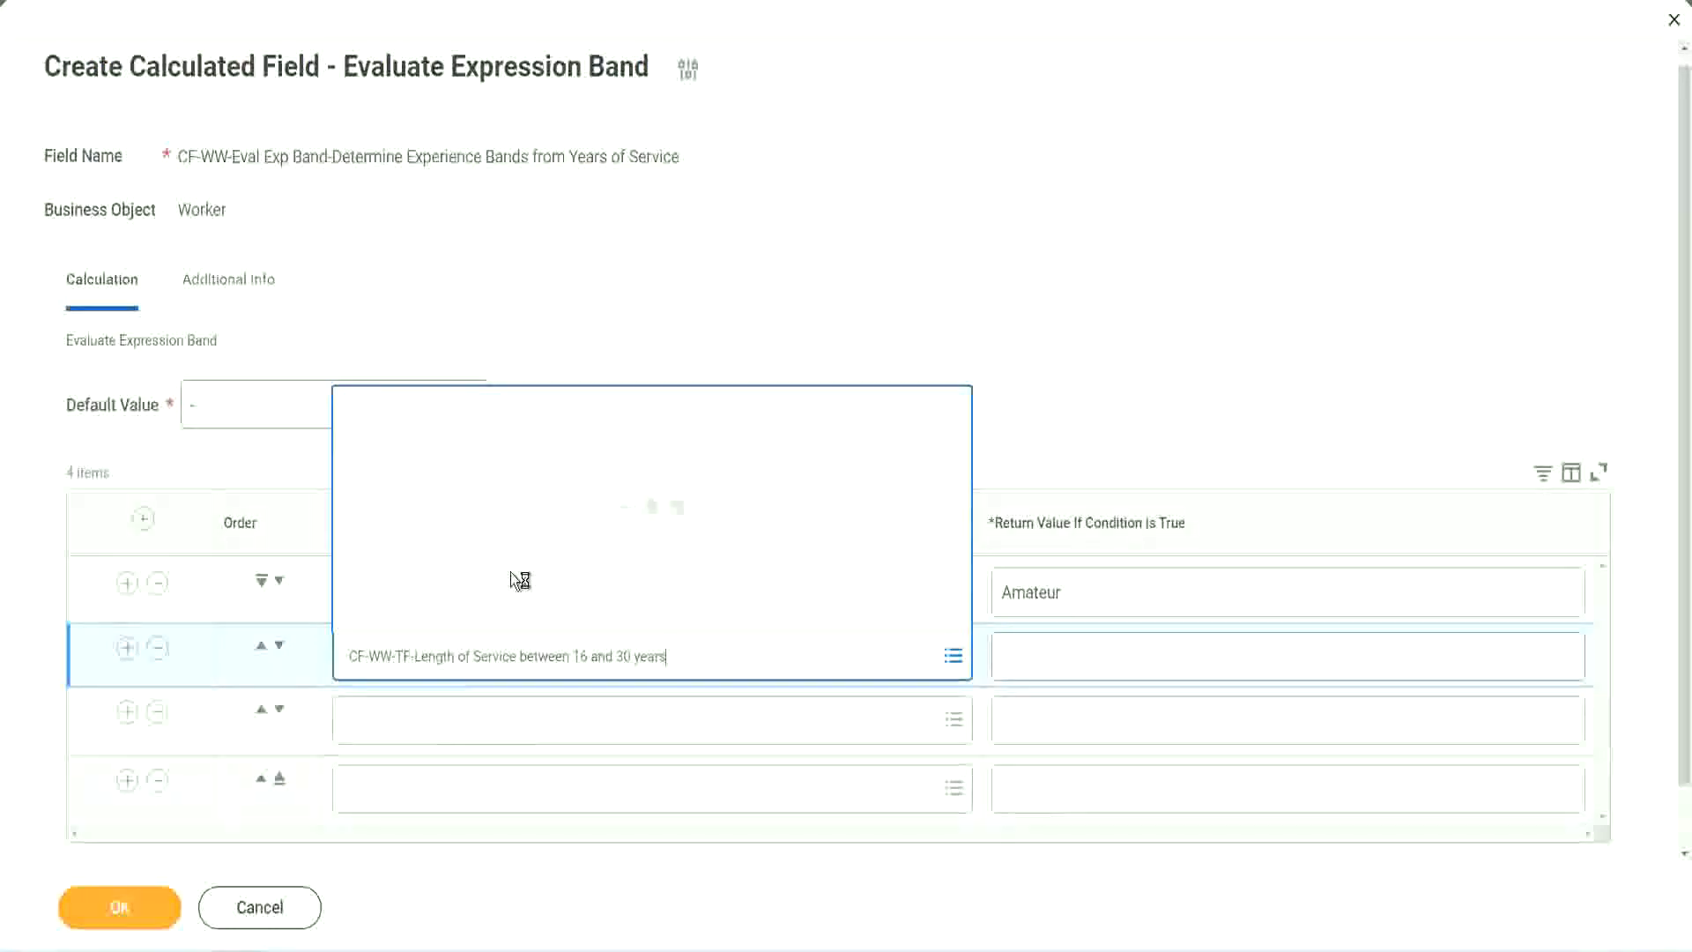
left_click(278, 646)
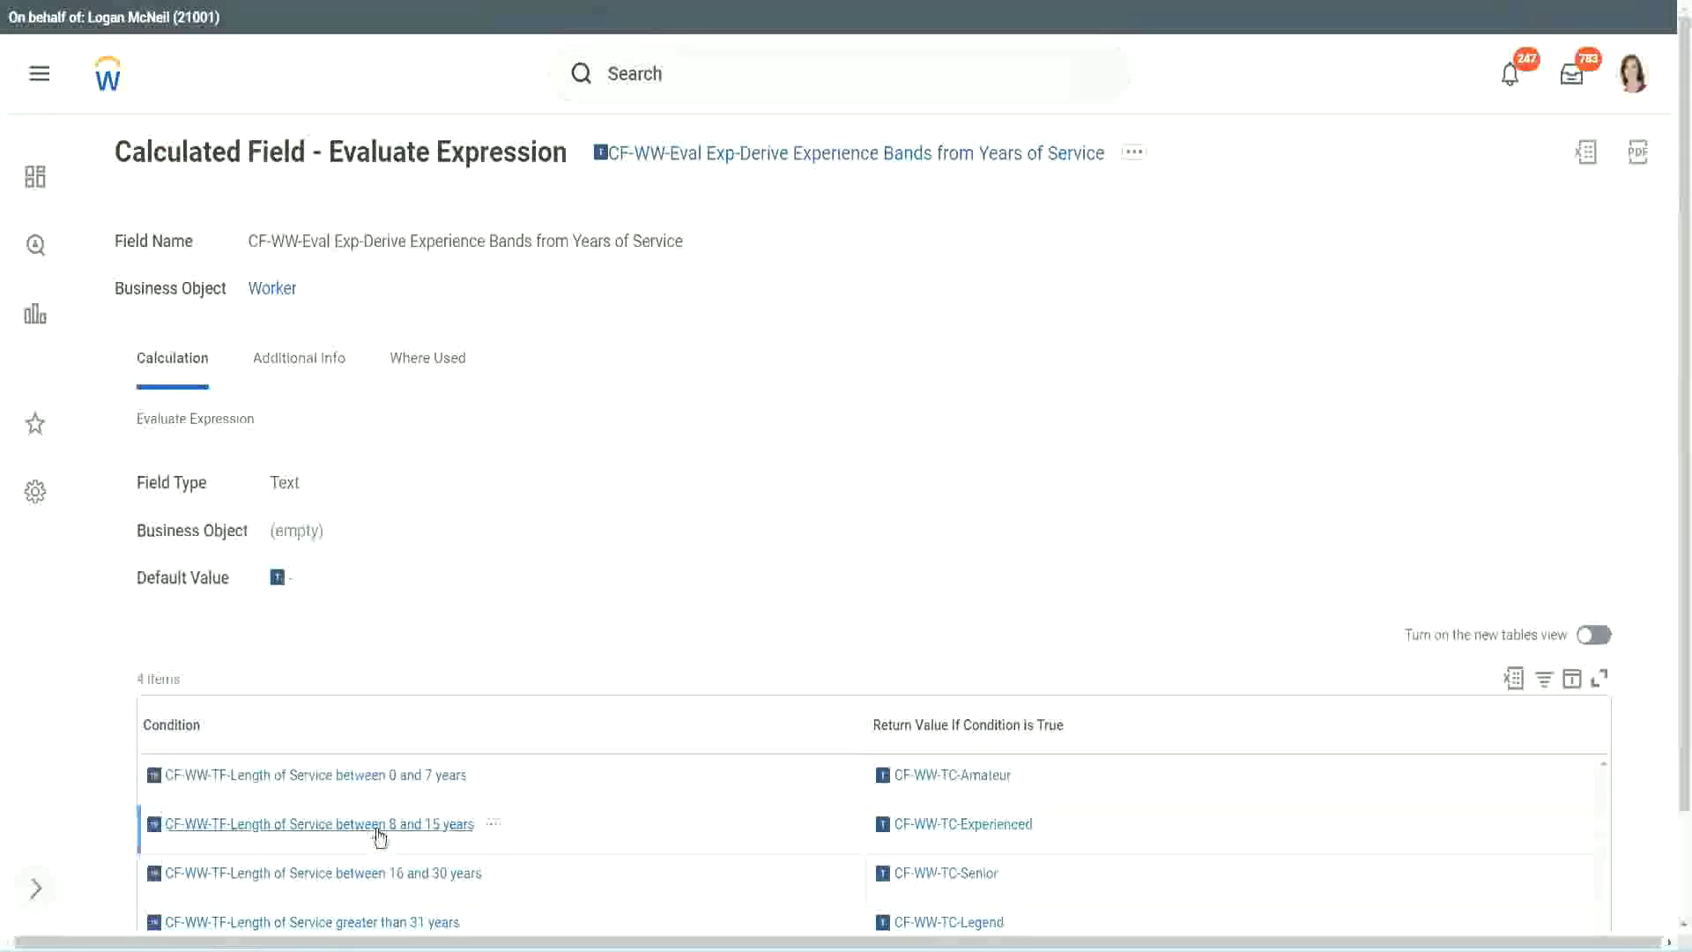
Copy CF-WW-TF-Length of Service between 8 and 15 years from the existing Evaluate Expression field into the second row's condition.
right_click(380, 837)
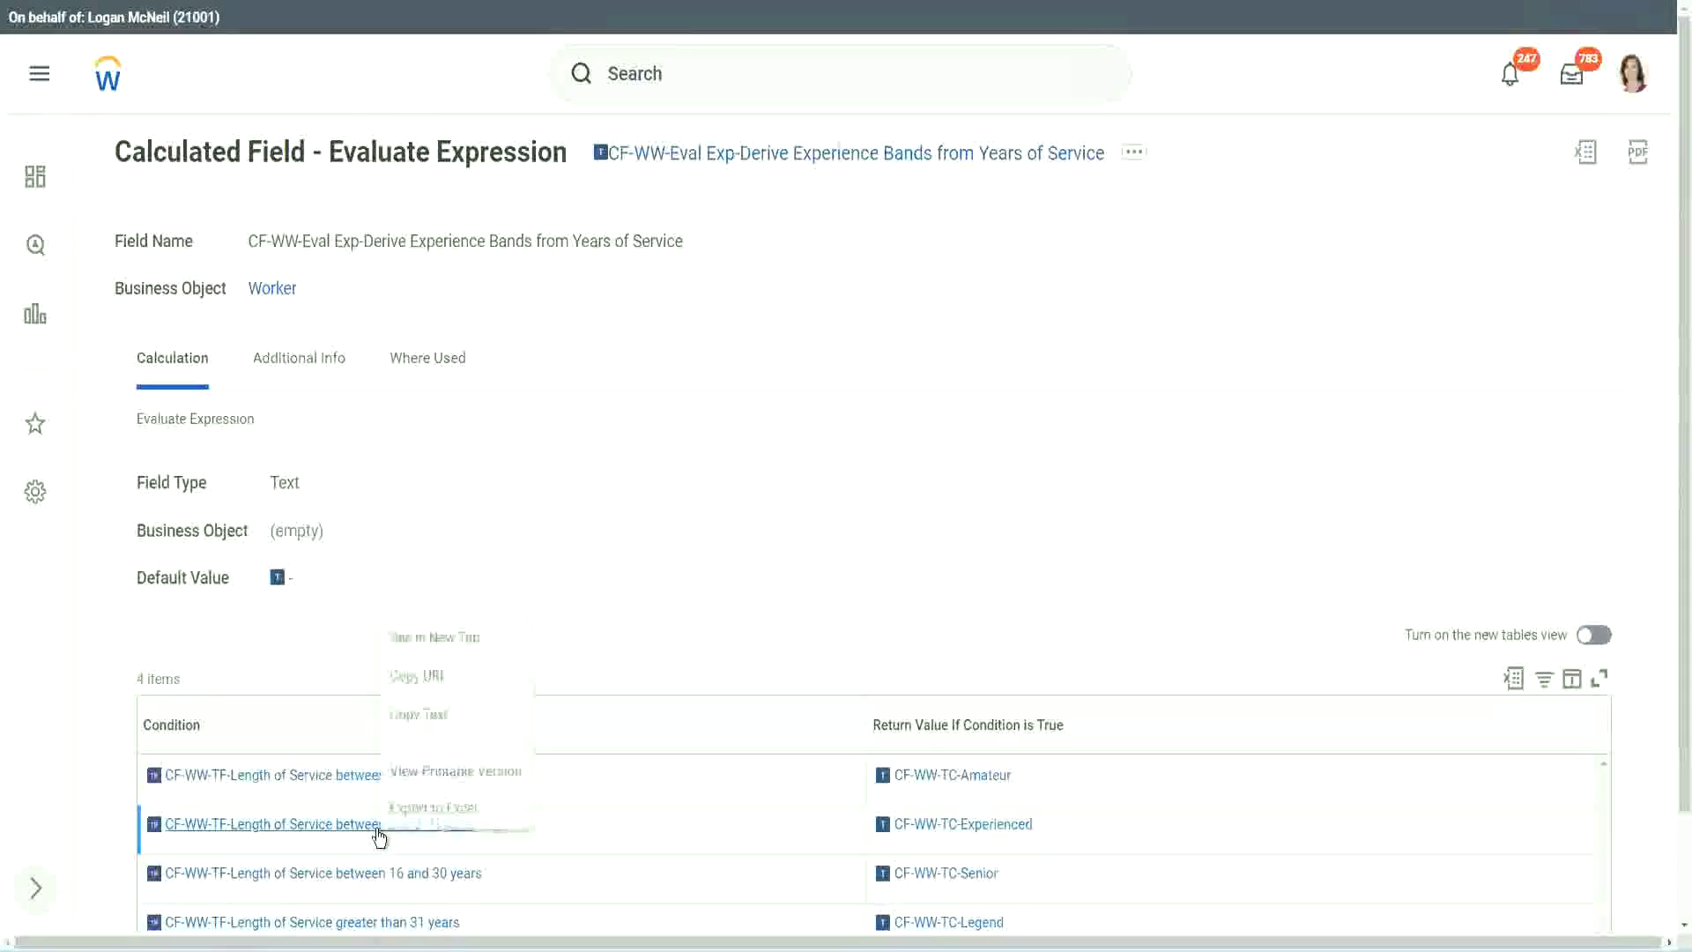
left_click(405, 714)
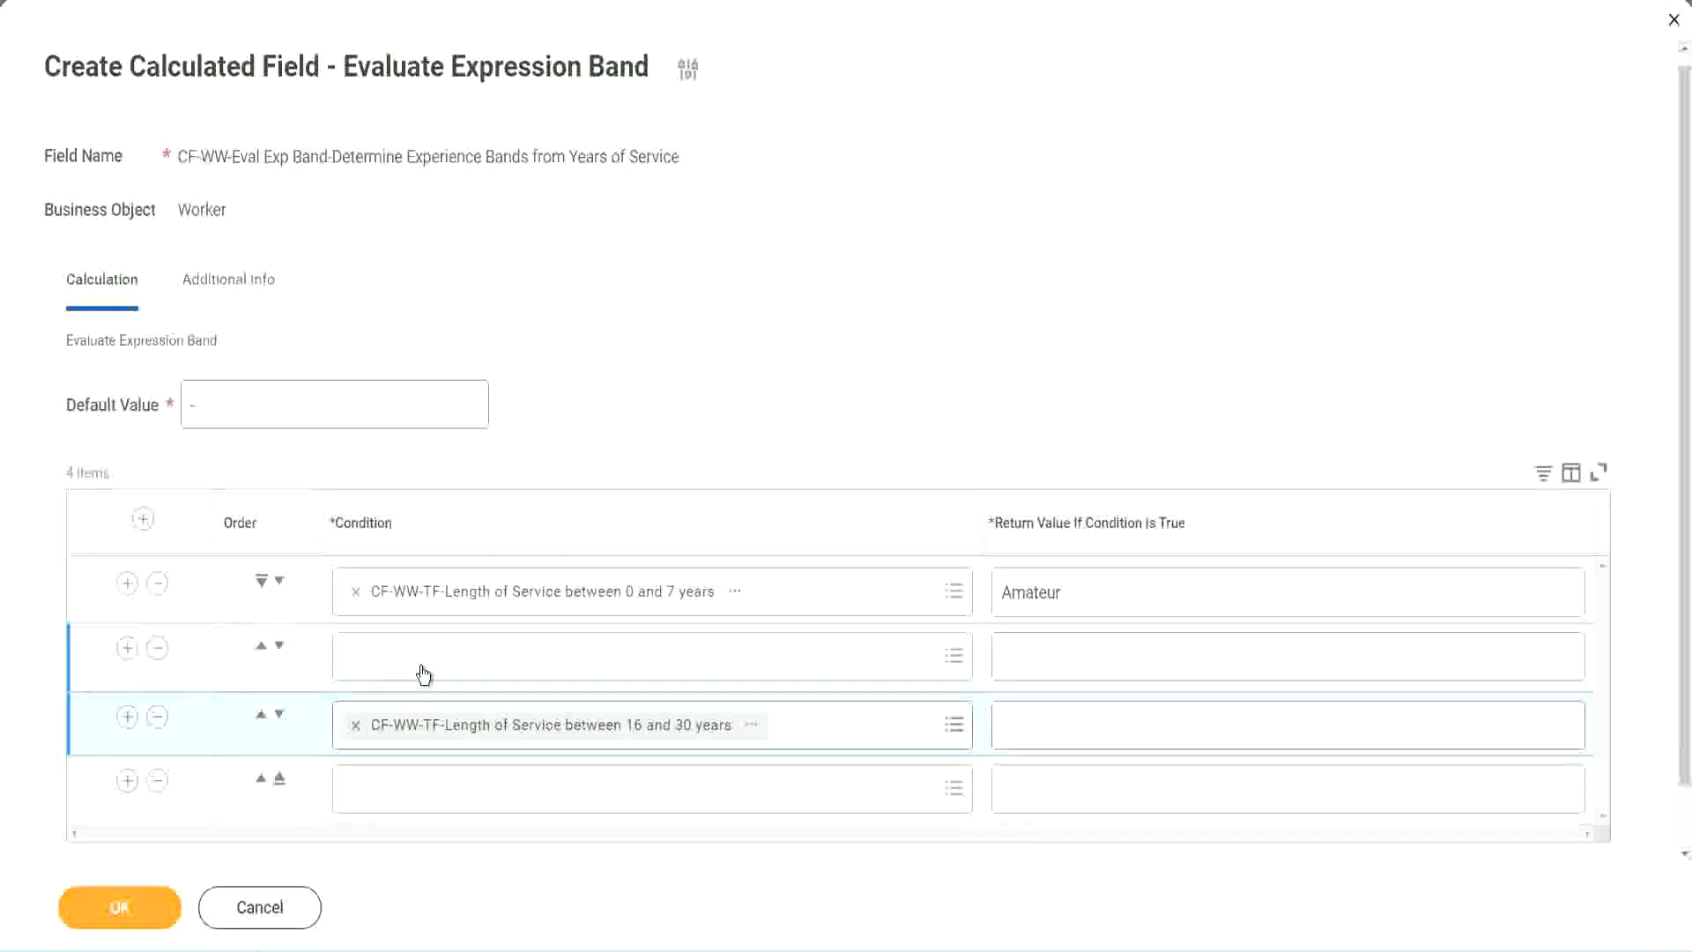
left_click(423, 674)
key("ctrl+v")
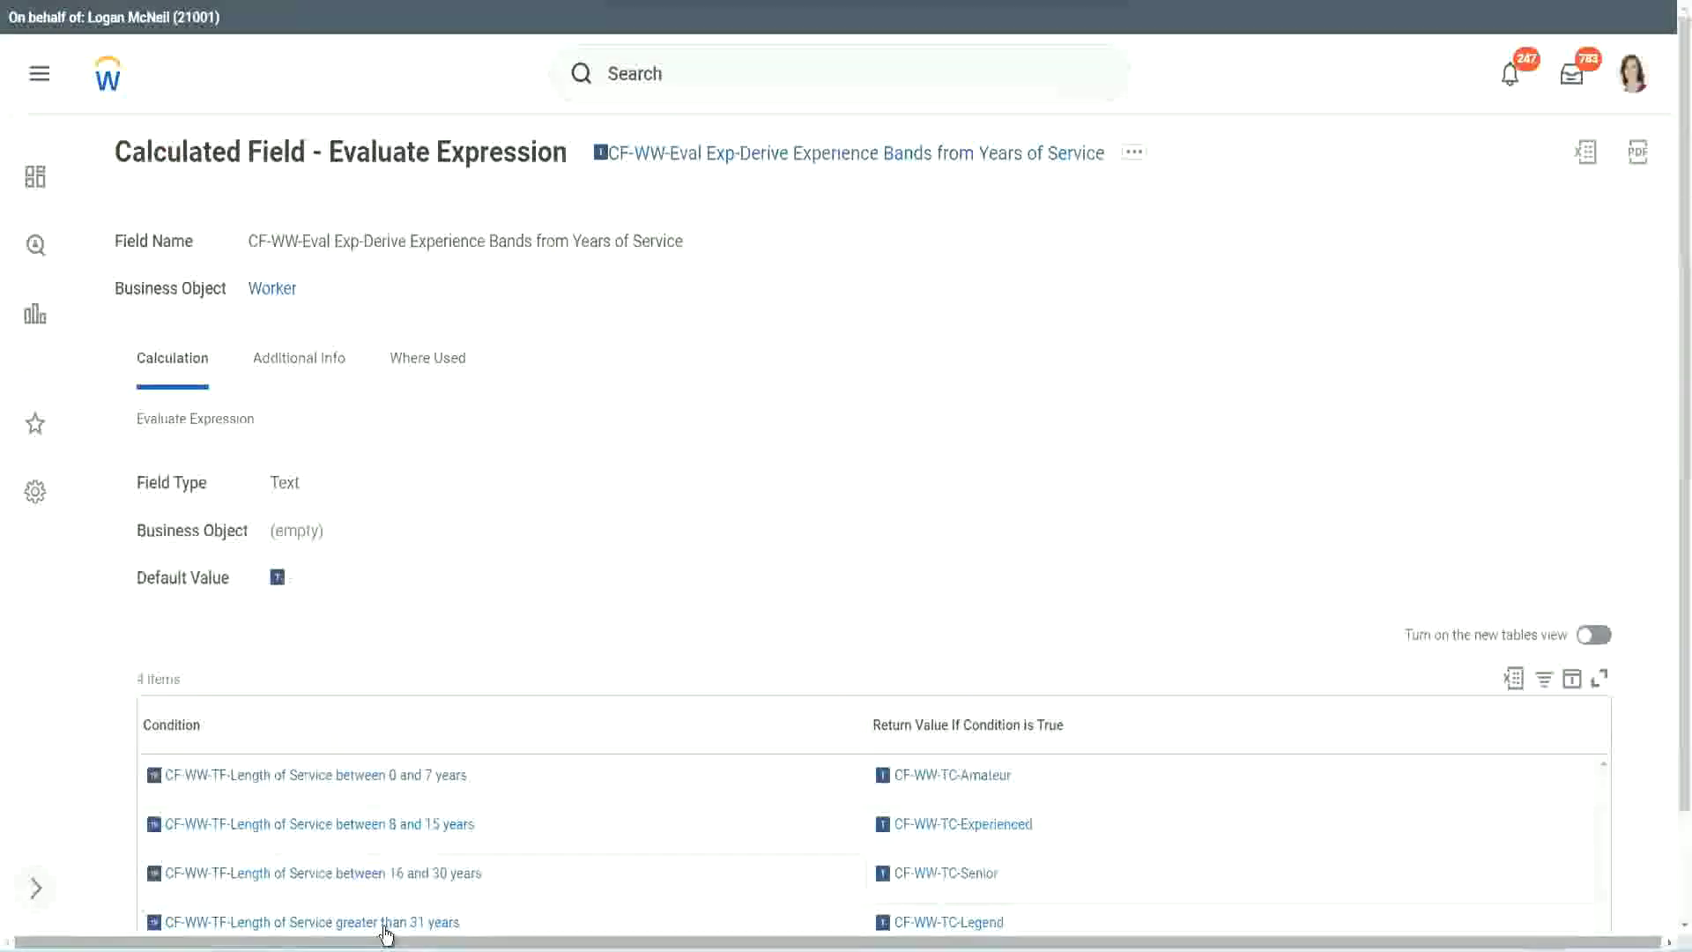
Copy CF-WW-TF-Length of Service greater than 31 years from the existing Evaluate Expression field into the fourth row's condition.
right_click(435, 917)
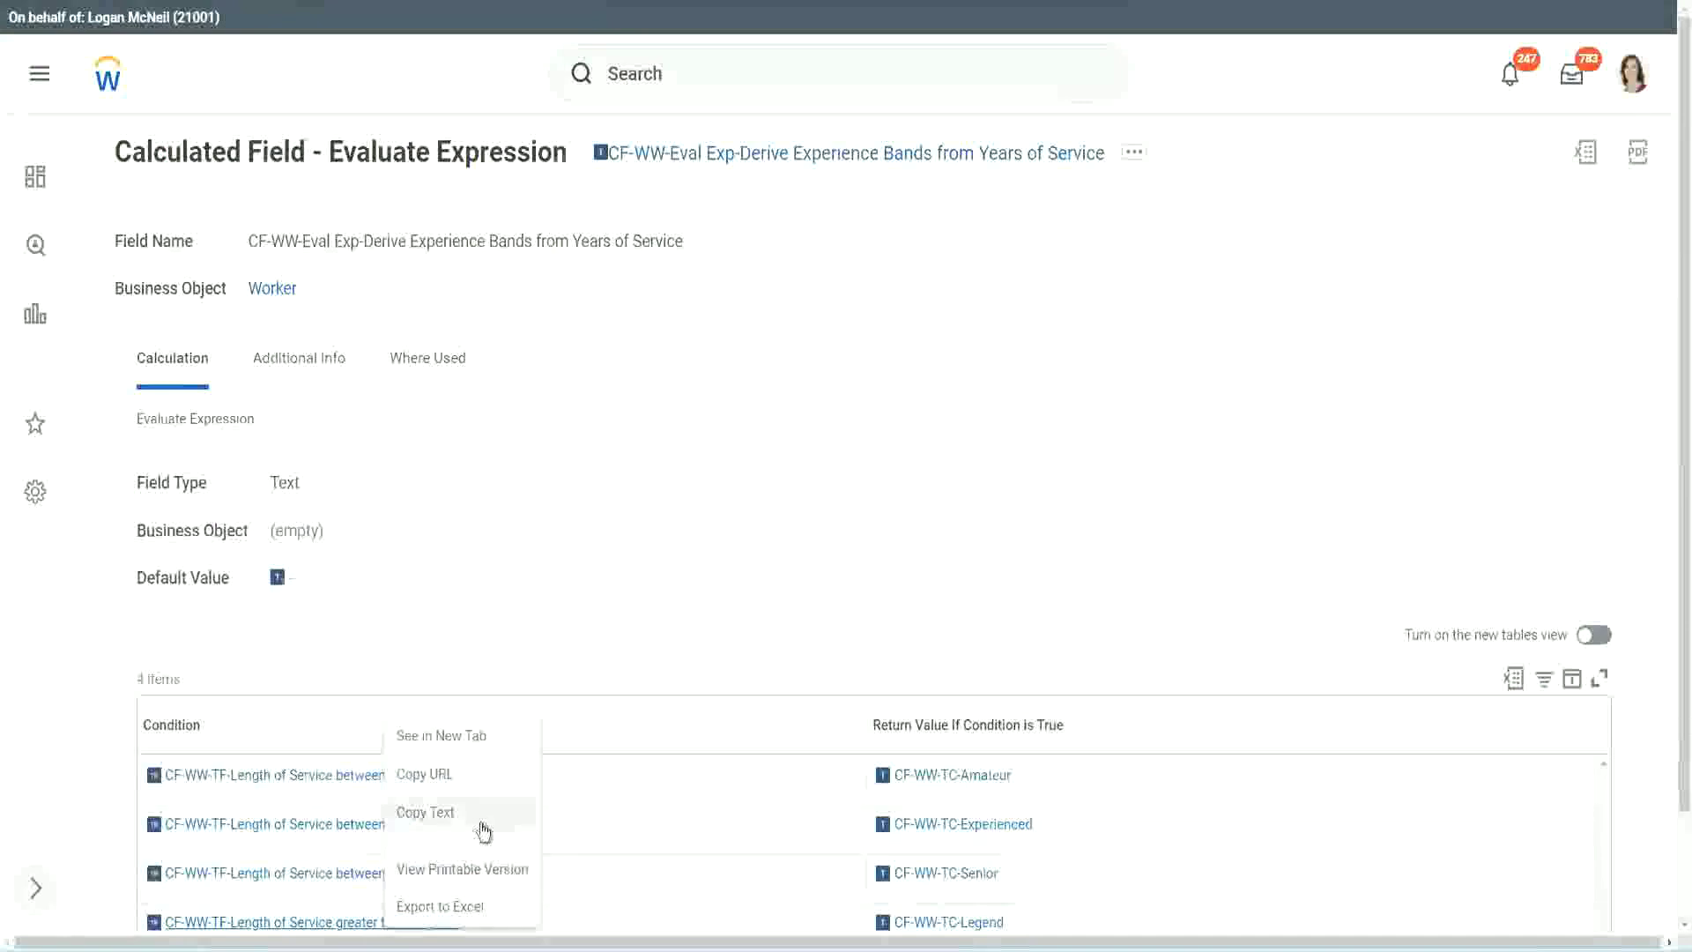
left_click(483, 829)
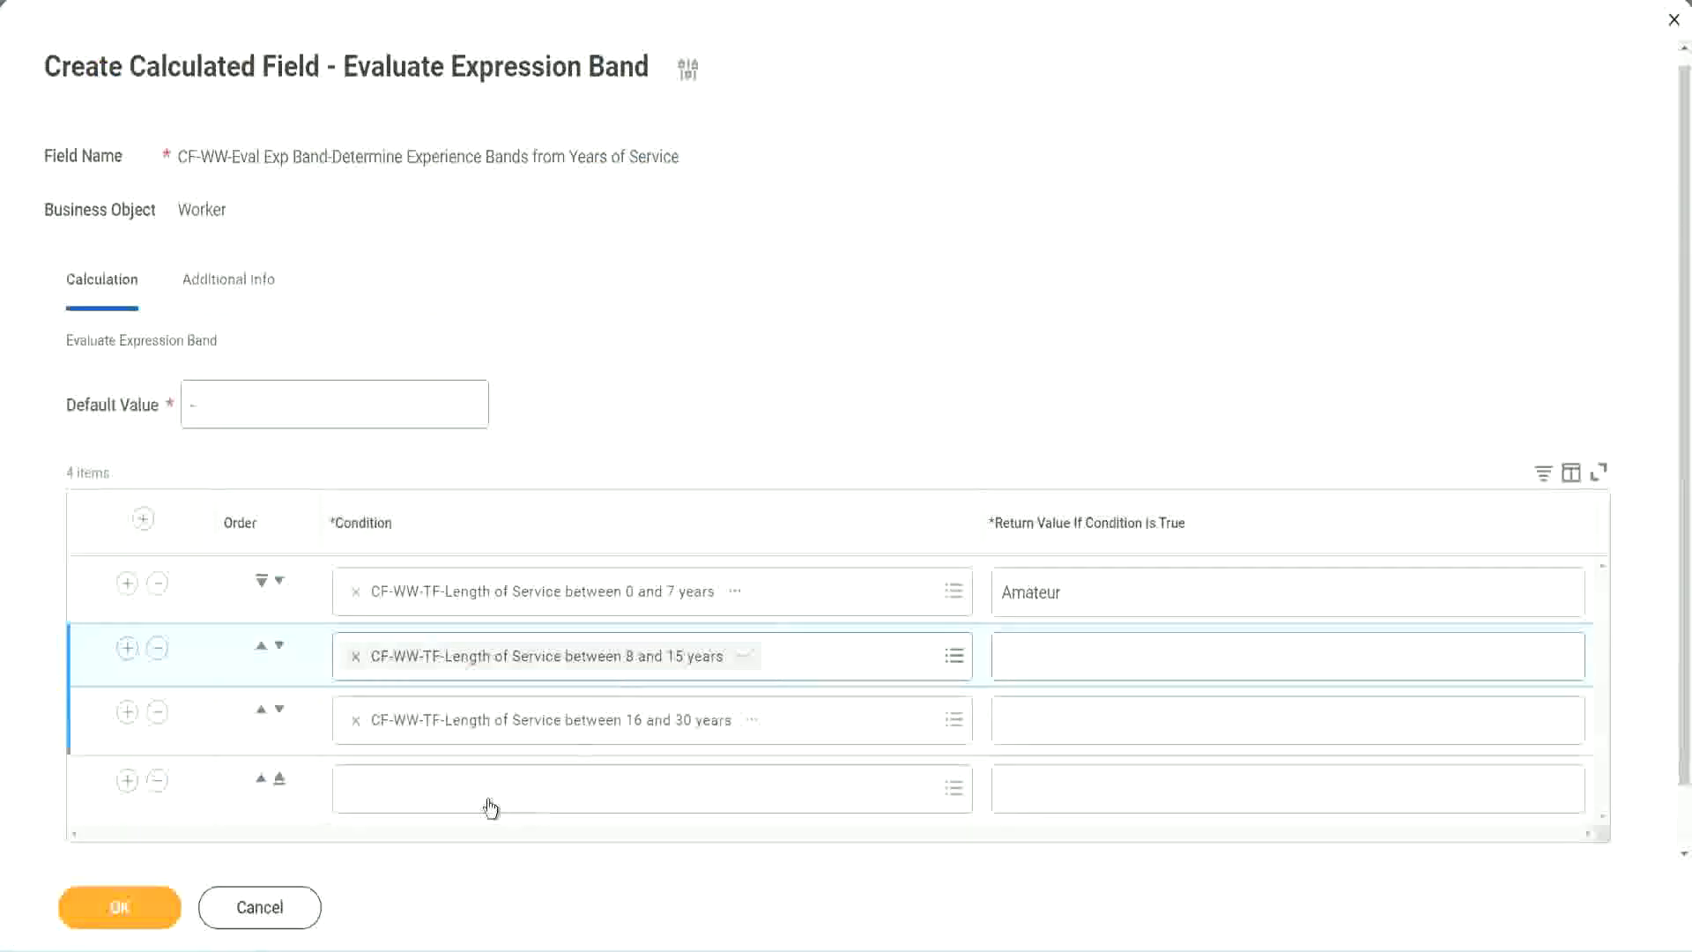
left_click(486, 776)
key("ctrl+v")
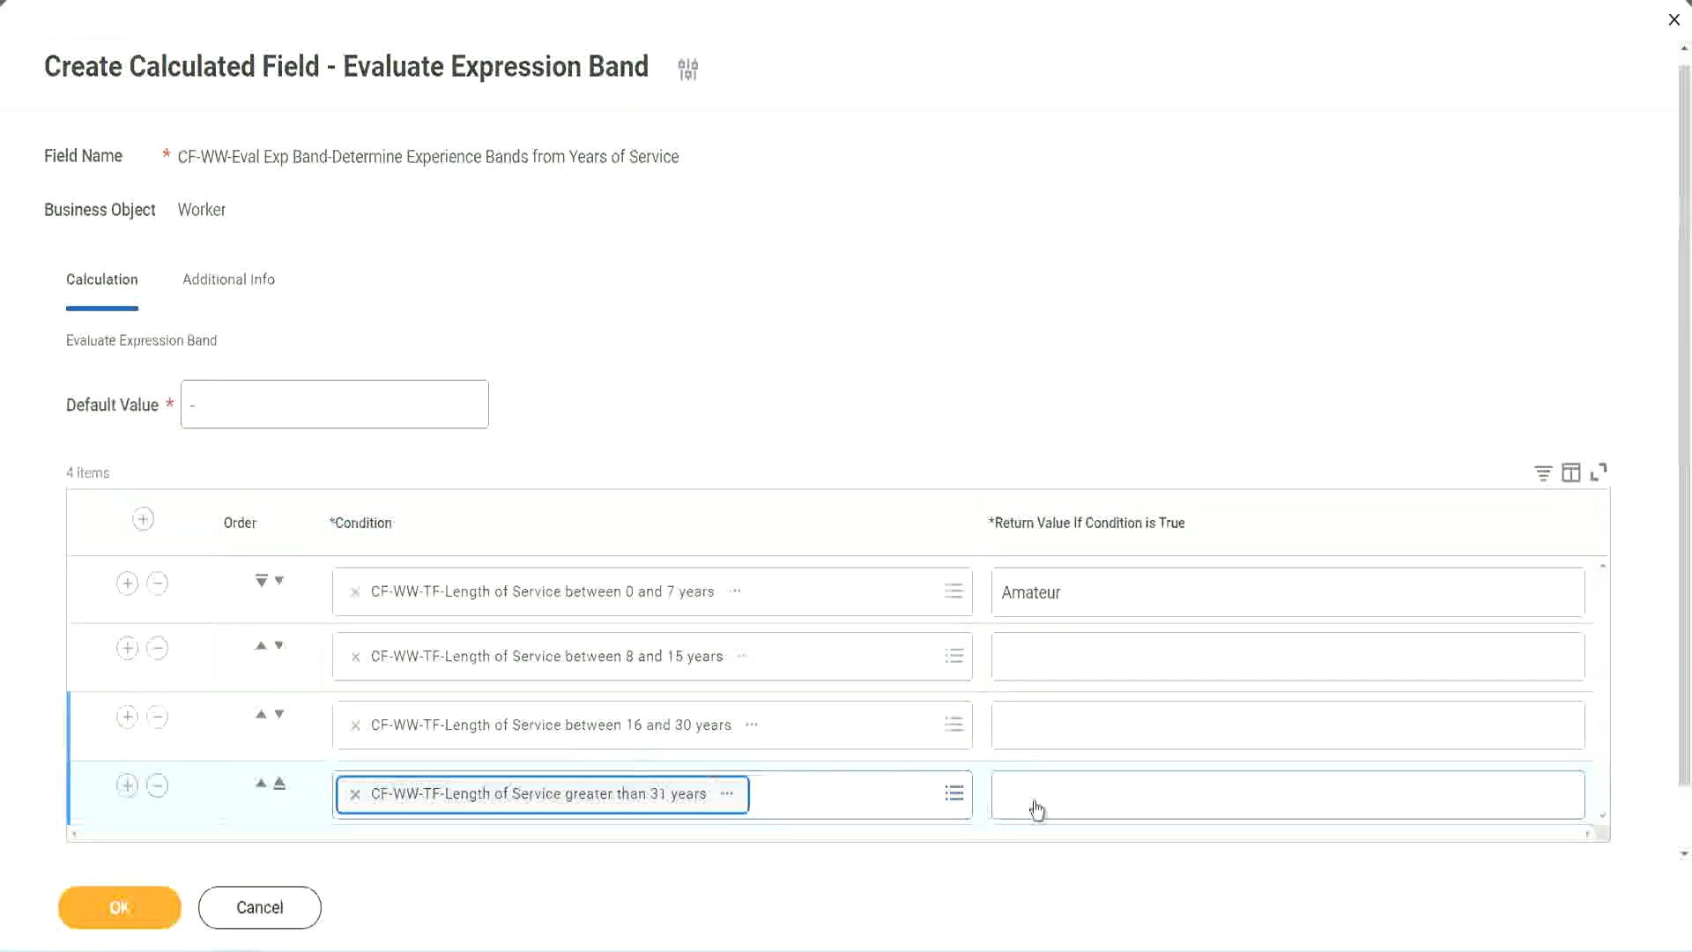
Set the return values to Legend for over 31 years, Senior for 16-30 and Experienced for 8-15, and save the calculated field.
left_click(1113, 793)
type("Le")
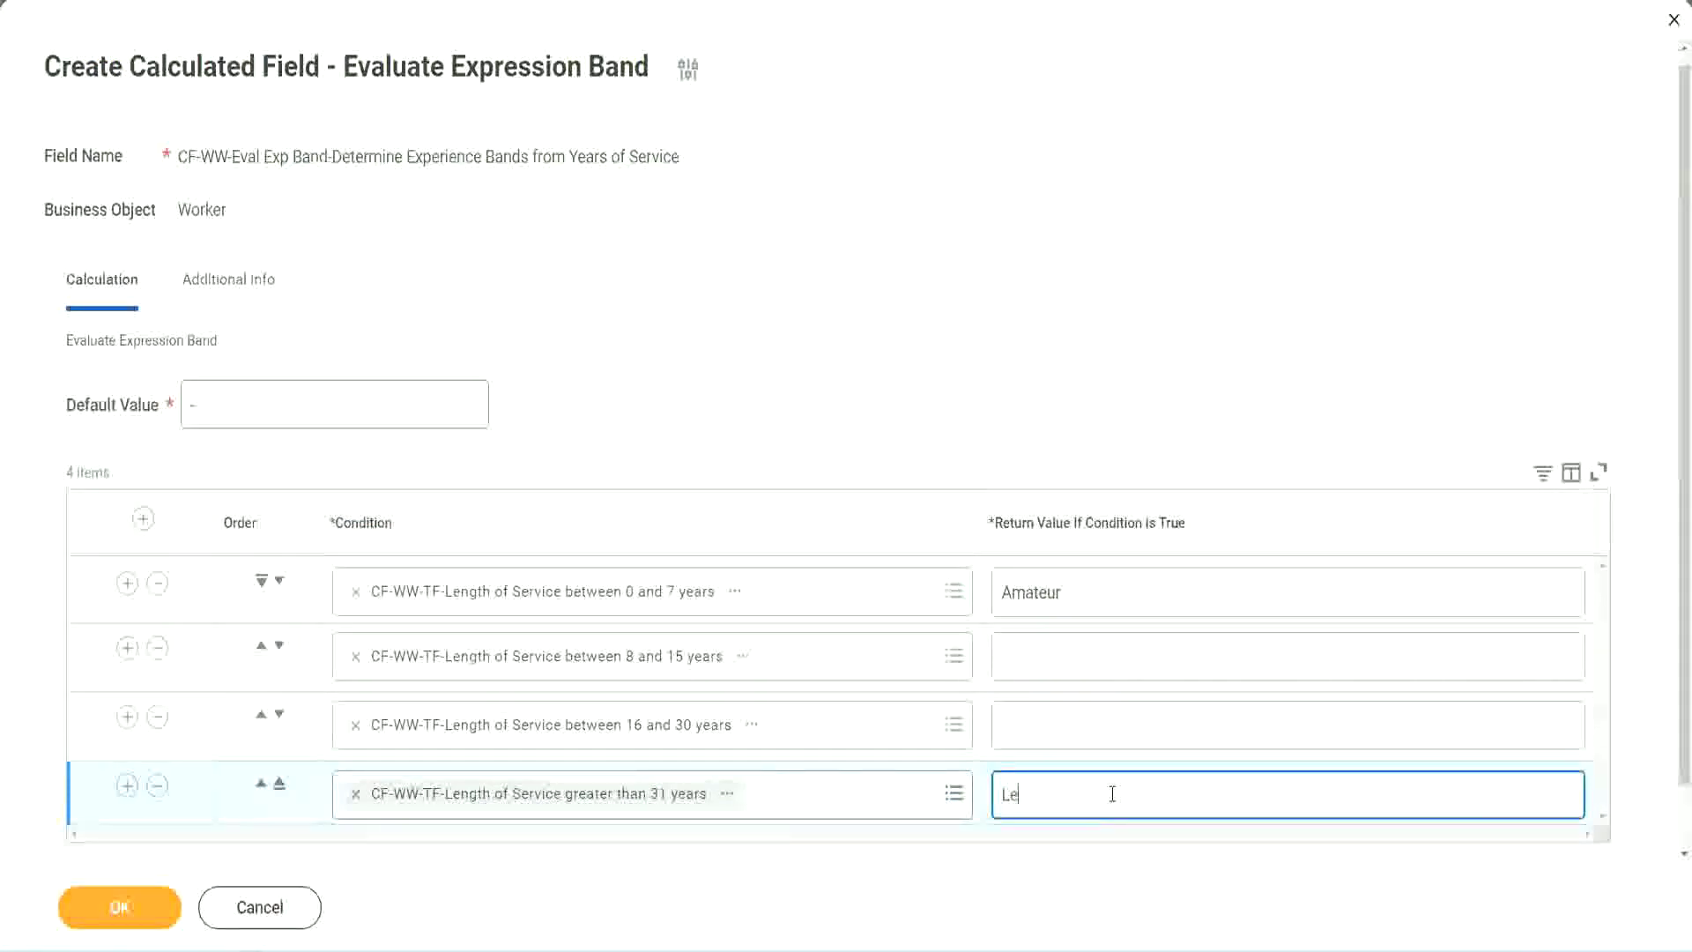
type("gend")
left_click(1041, 719)
type("S")
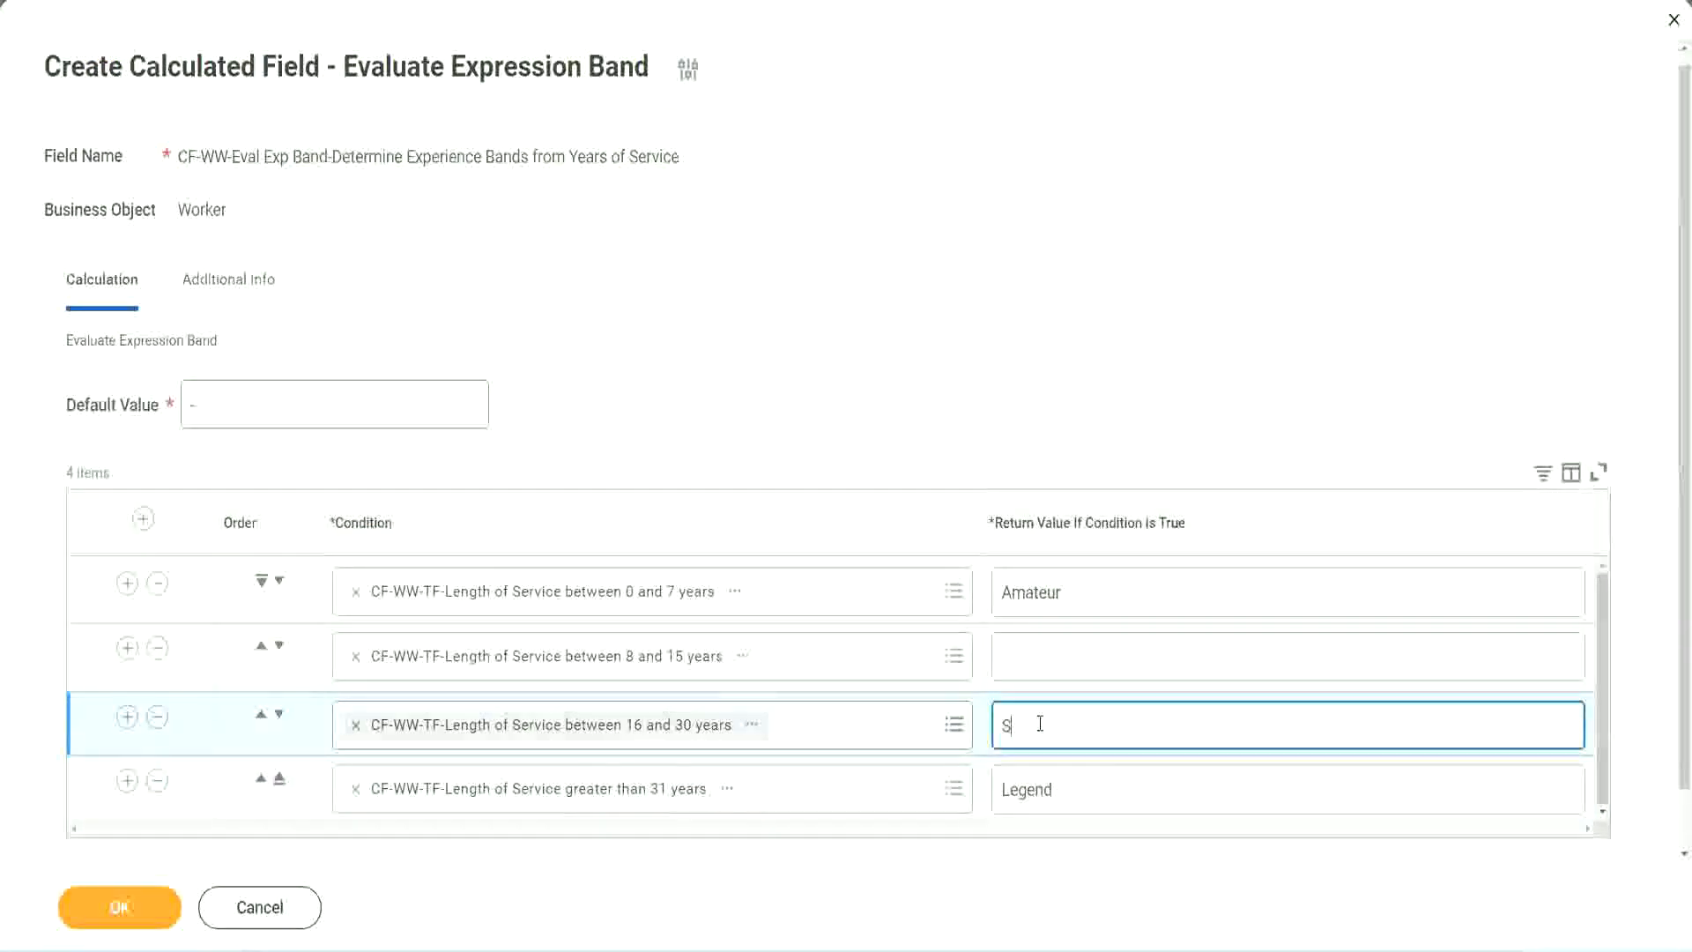
type("enior")
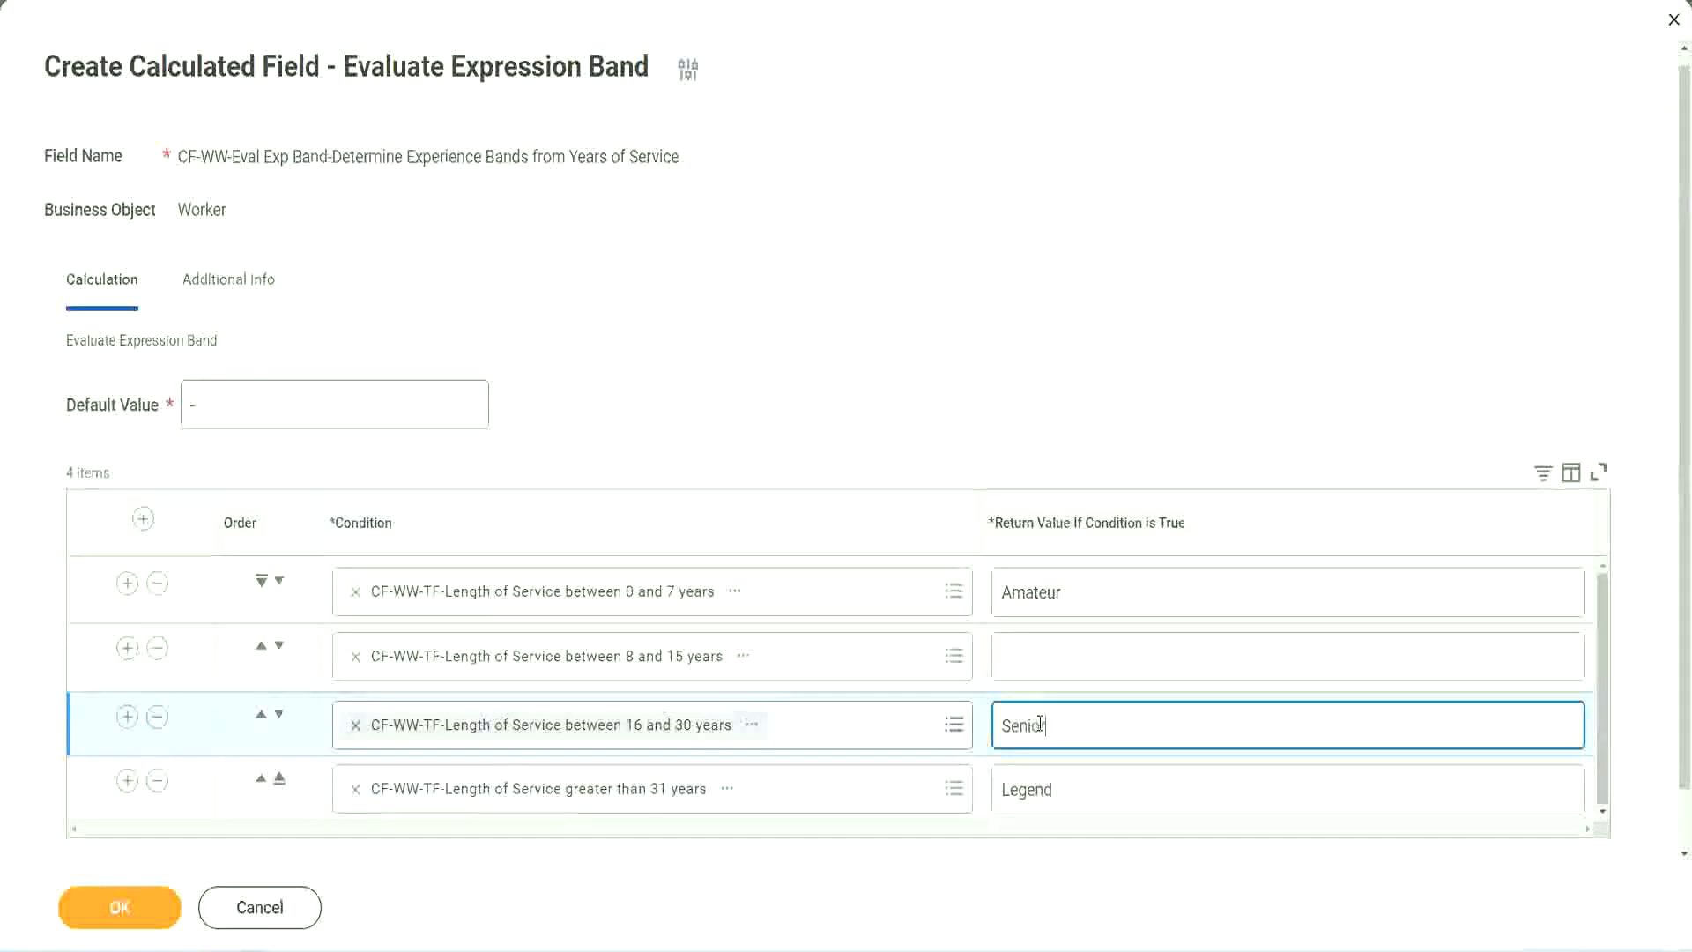
left_click(1067, 659)
type("Ex")
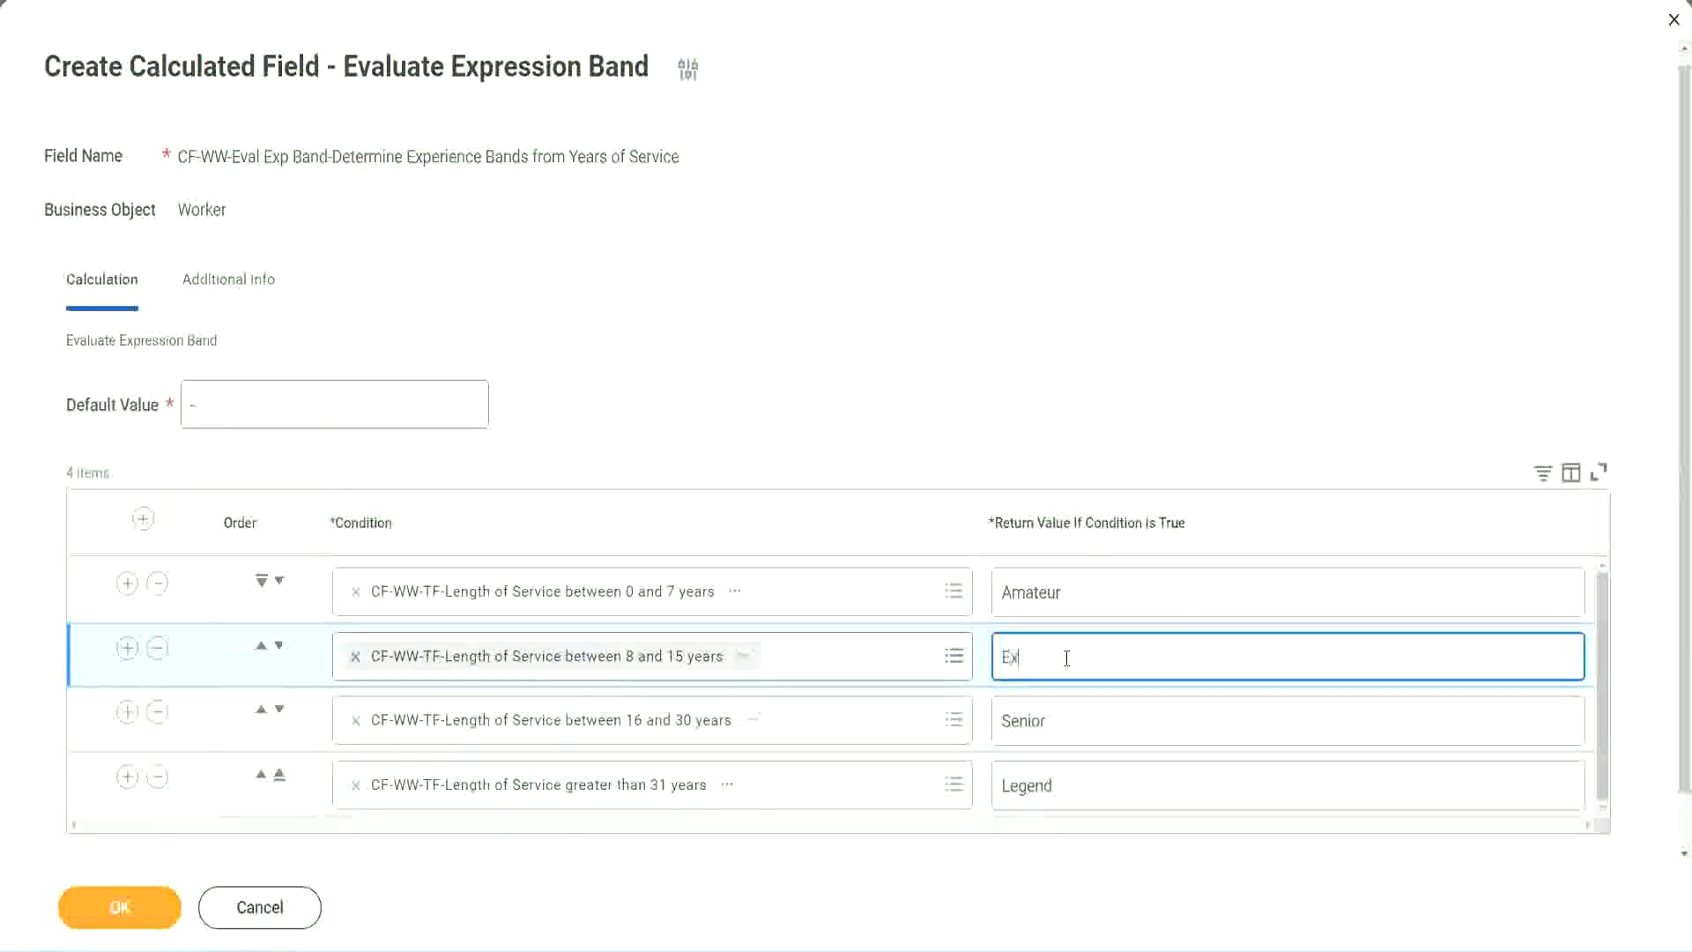
type("perienced")
left_click(148, 912)
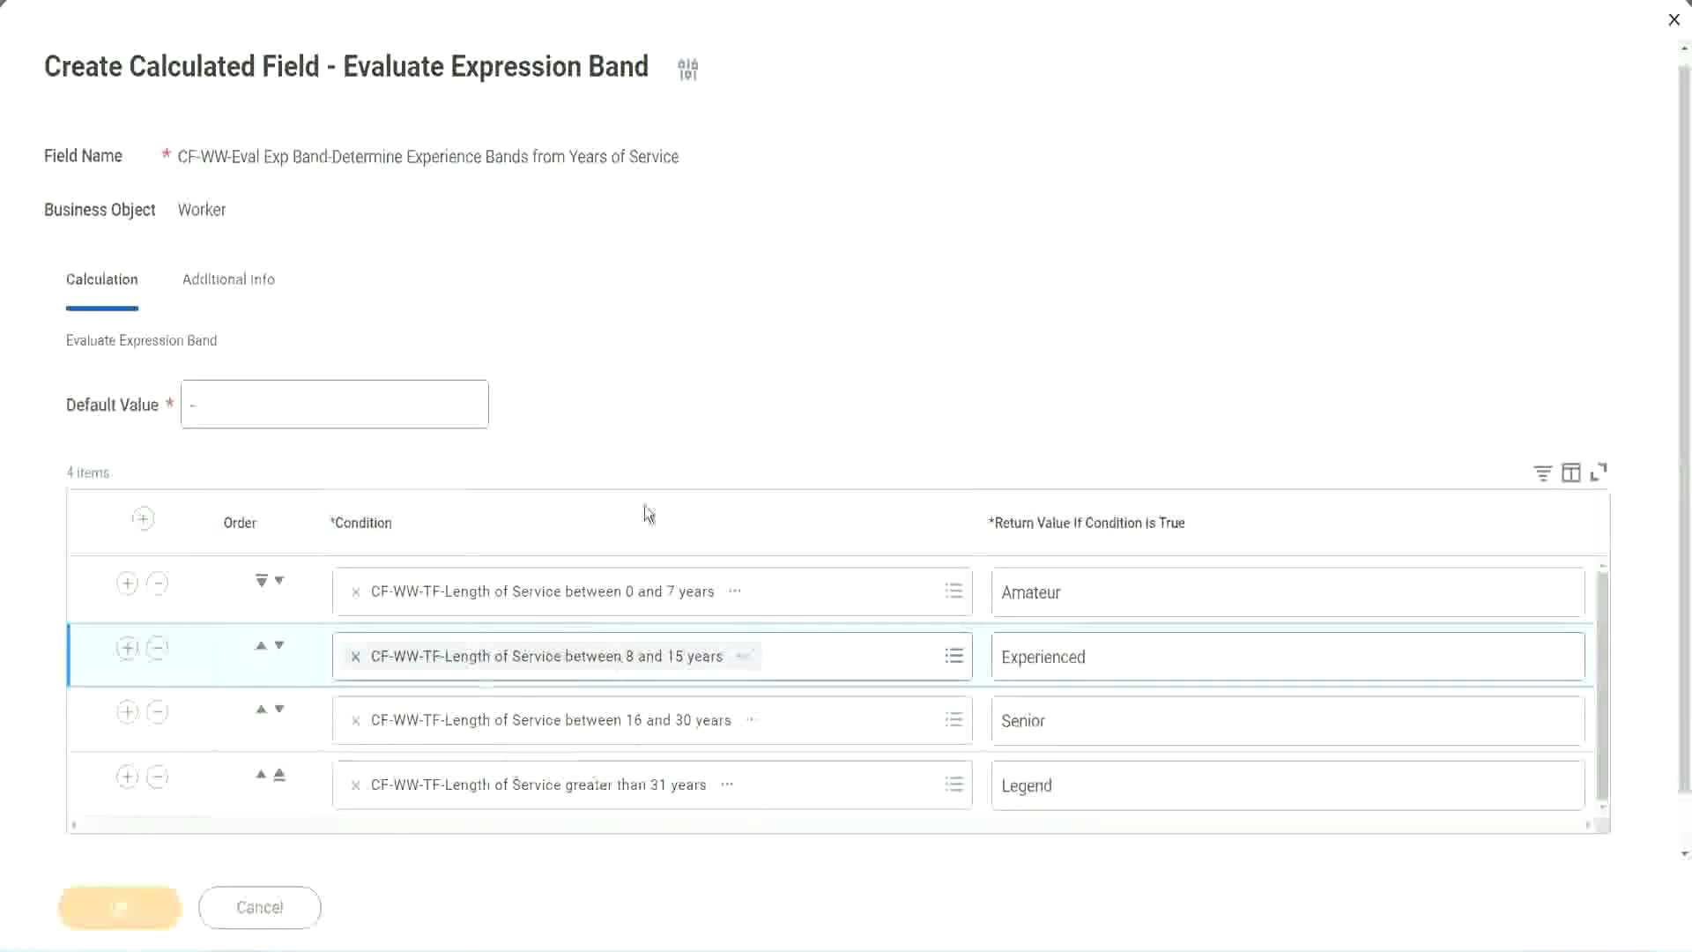
Review each condition's return value in the saved calculated field and copy the field's name.
scroll(579, 542, "down", 3)
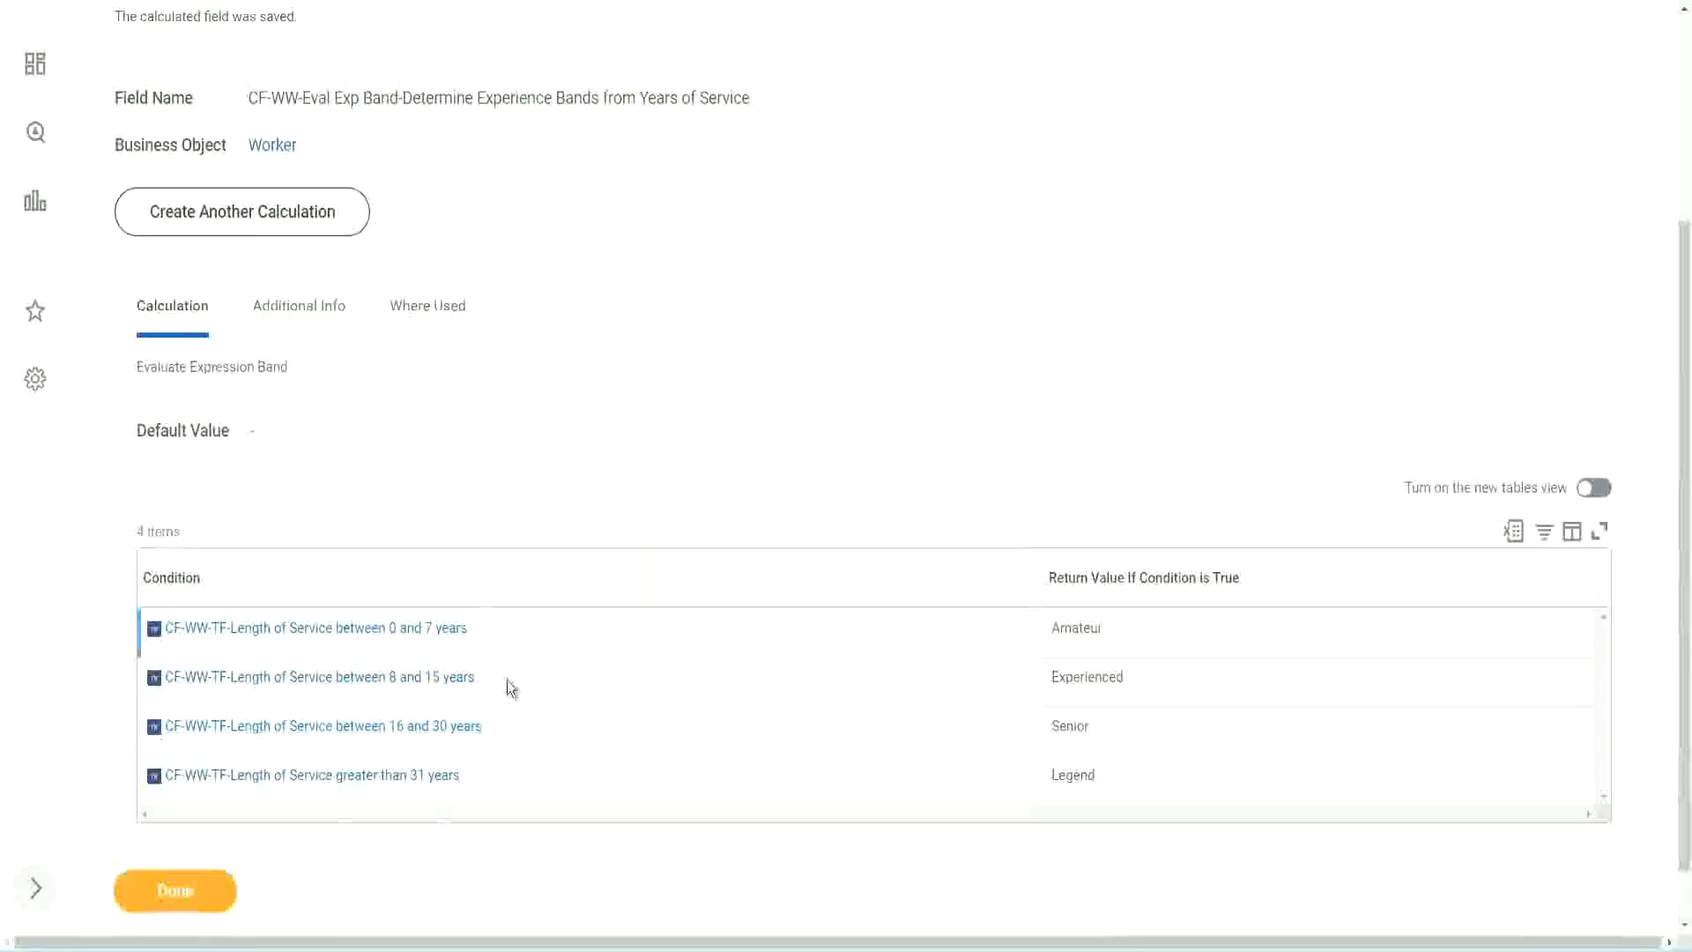
double_click(1076, 627)
double_click(1087, 677)
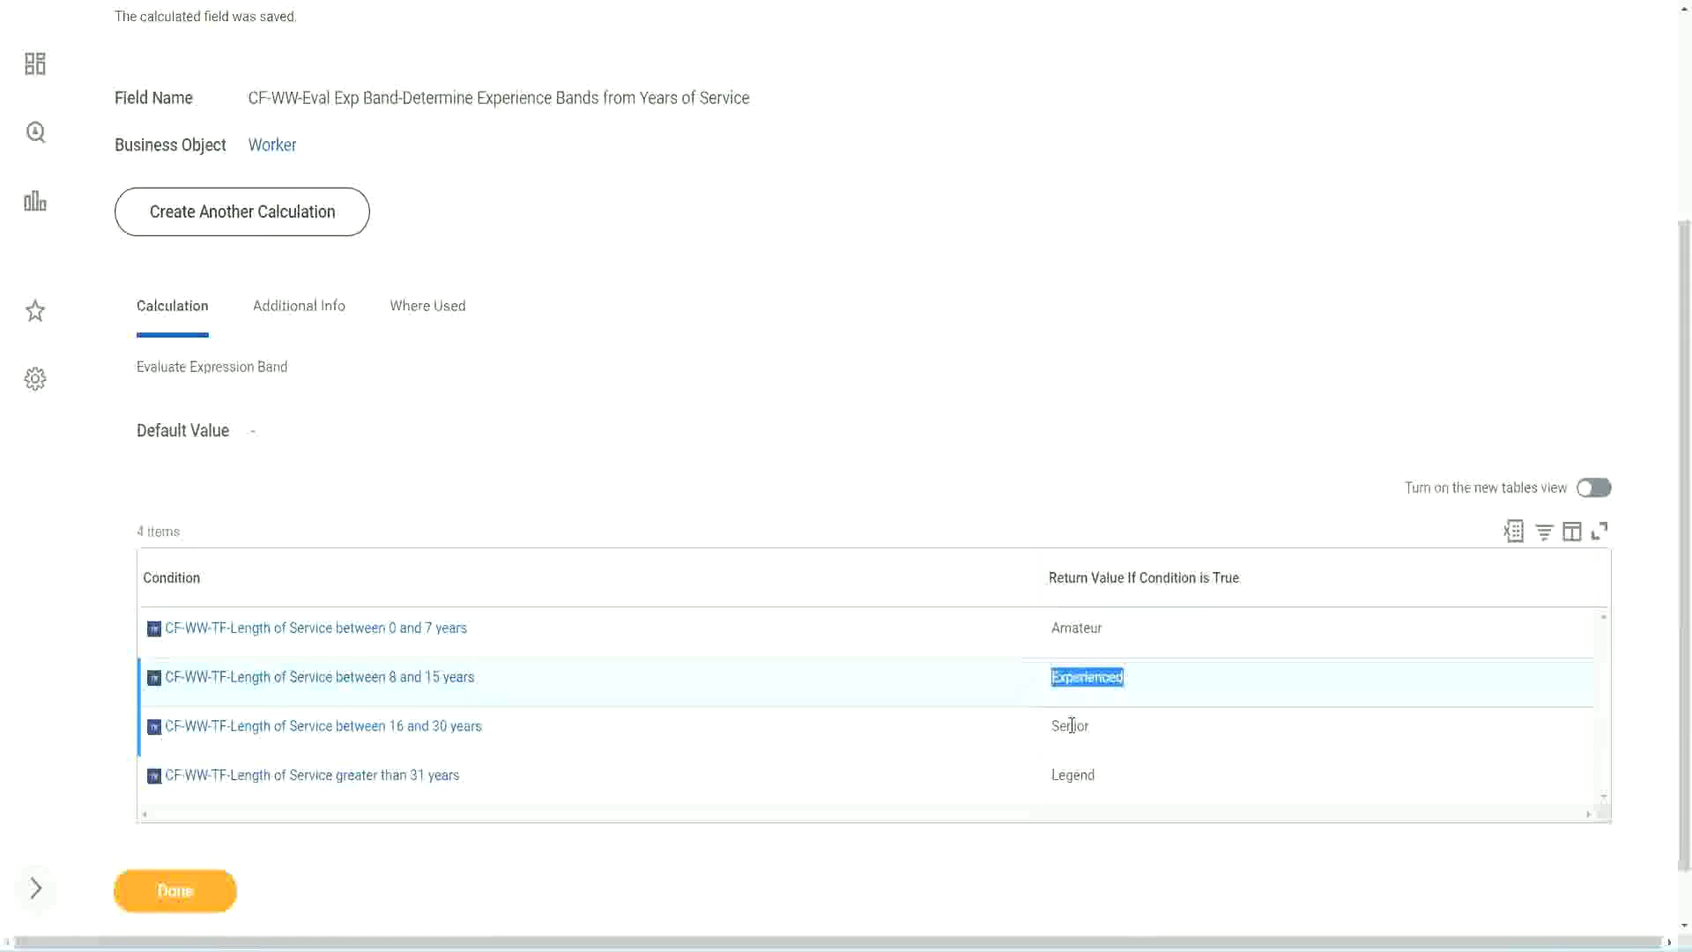
double_click(1072, 725)
left_click(1077, 774)
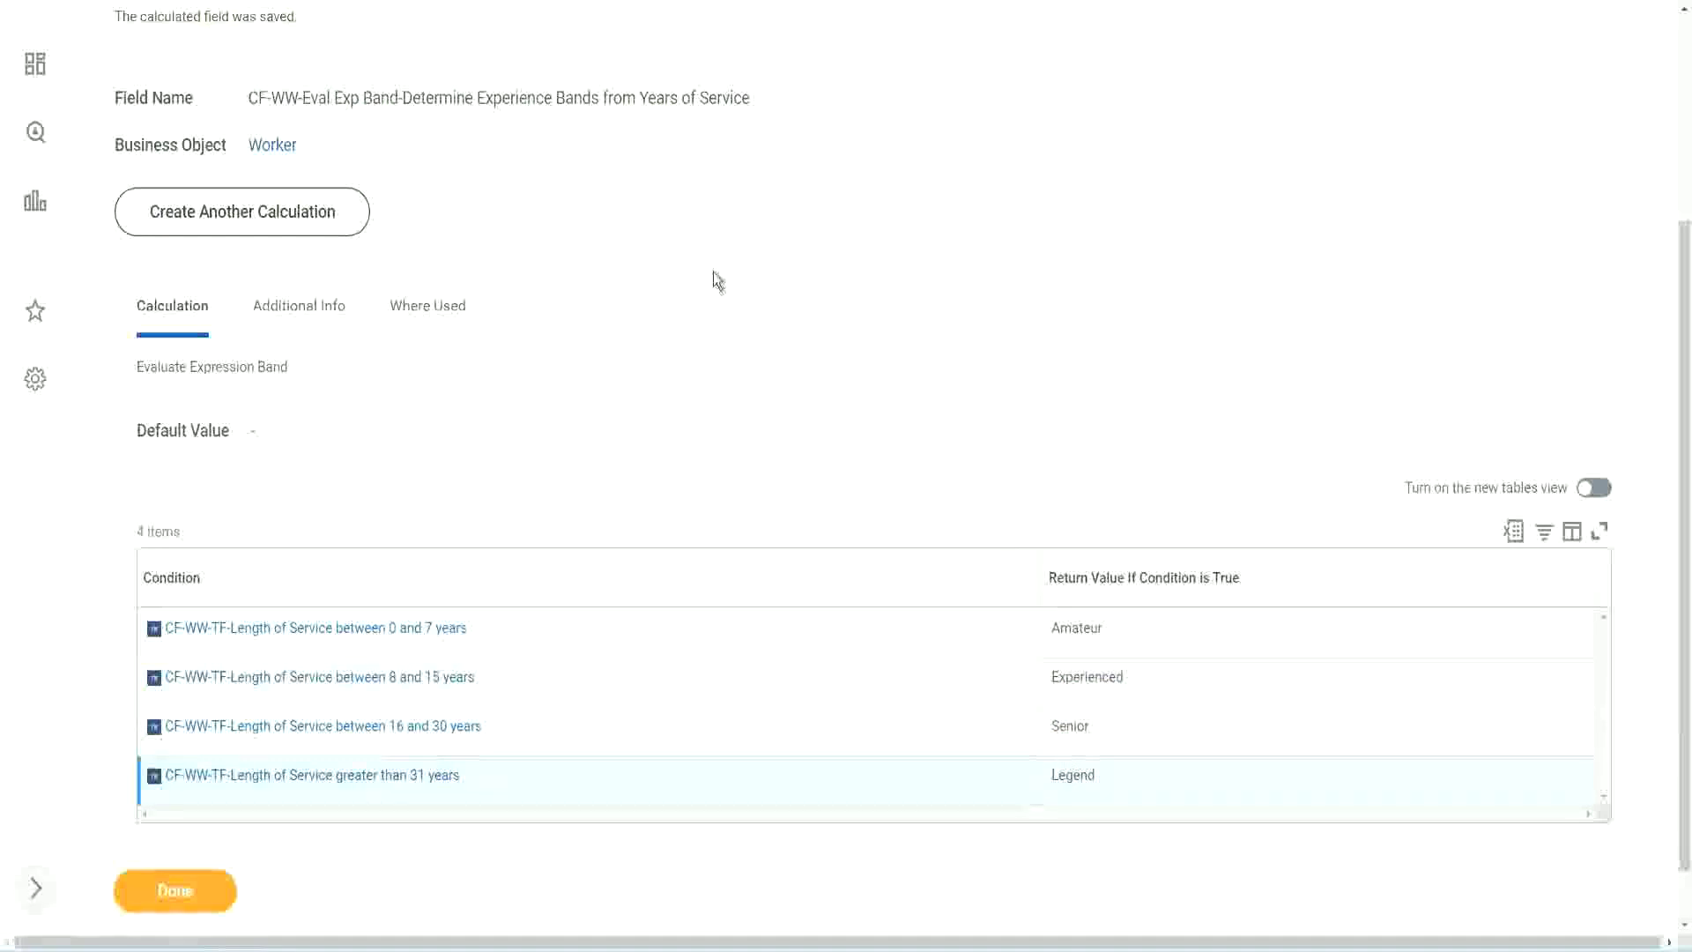
scroll(718, 281, "up", 3)
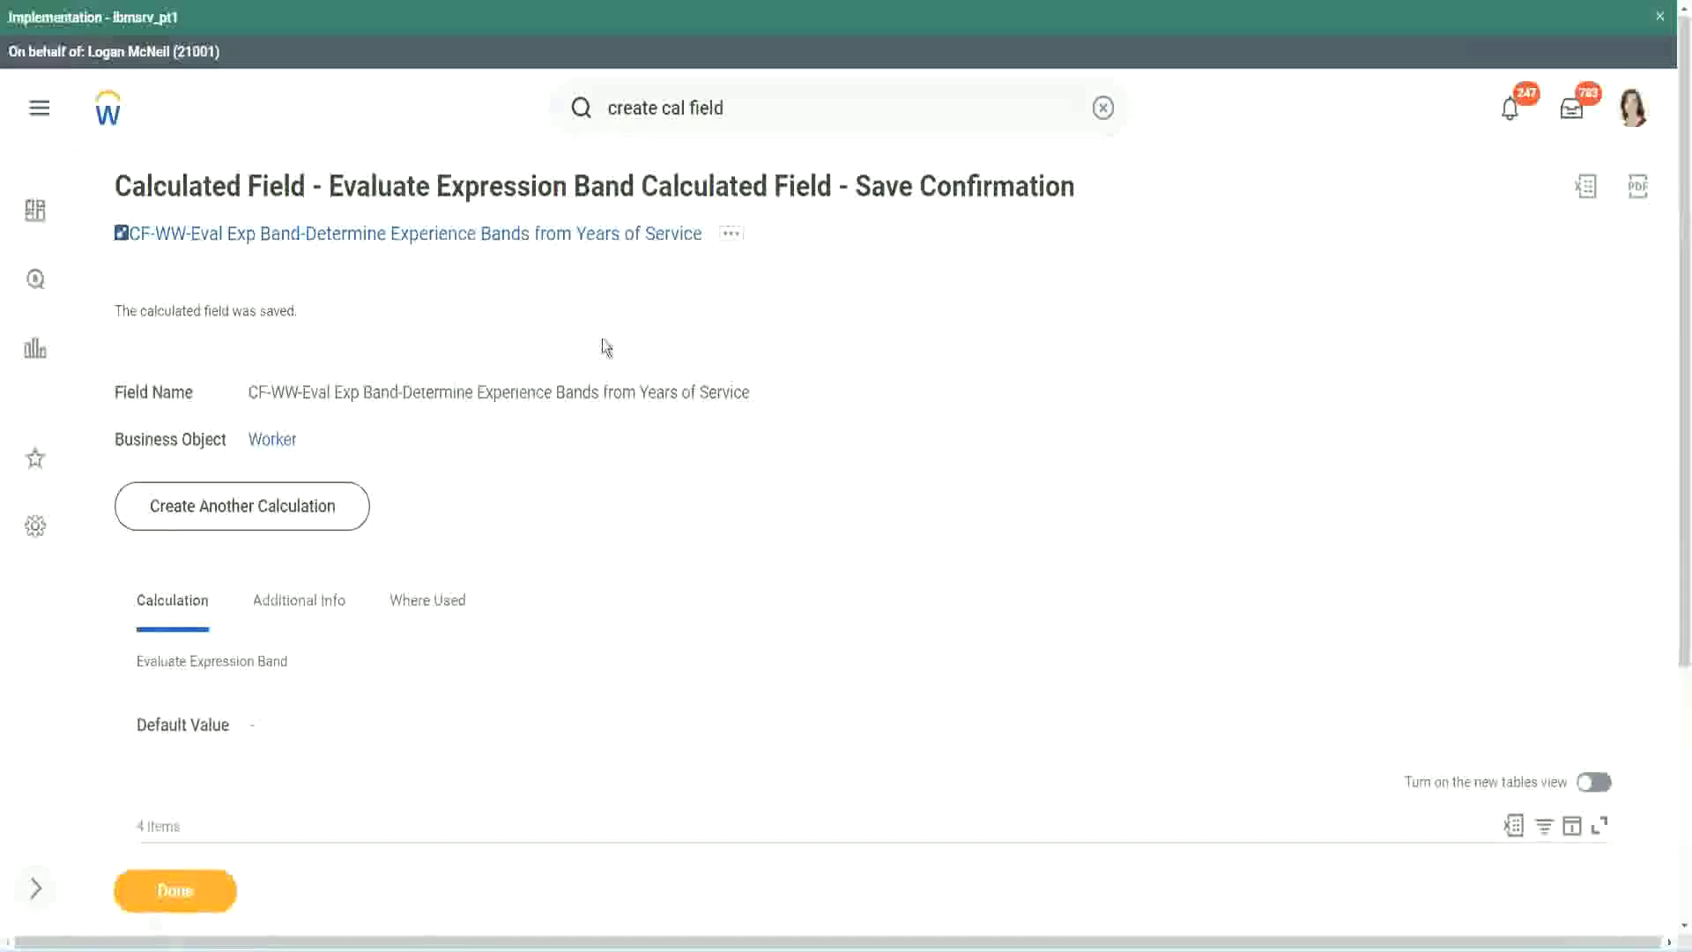
right_click(554, 234)
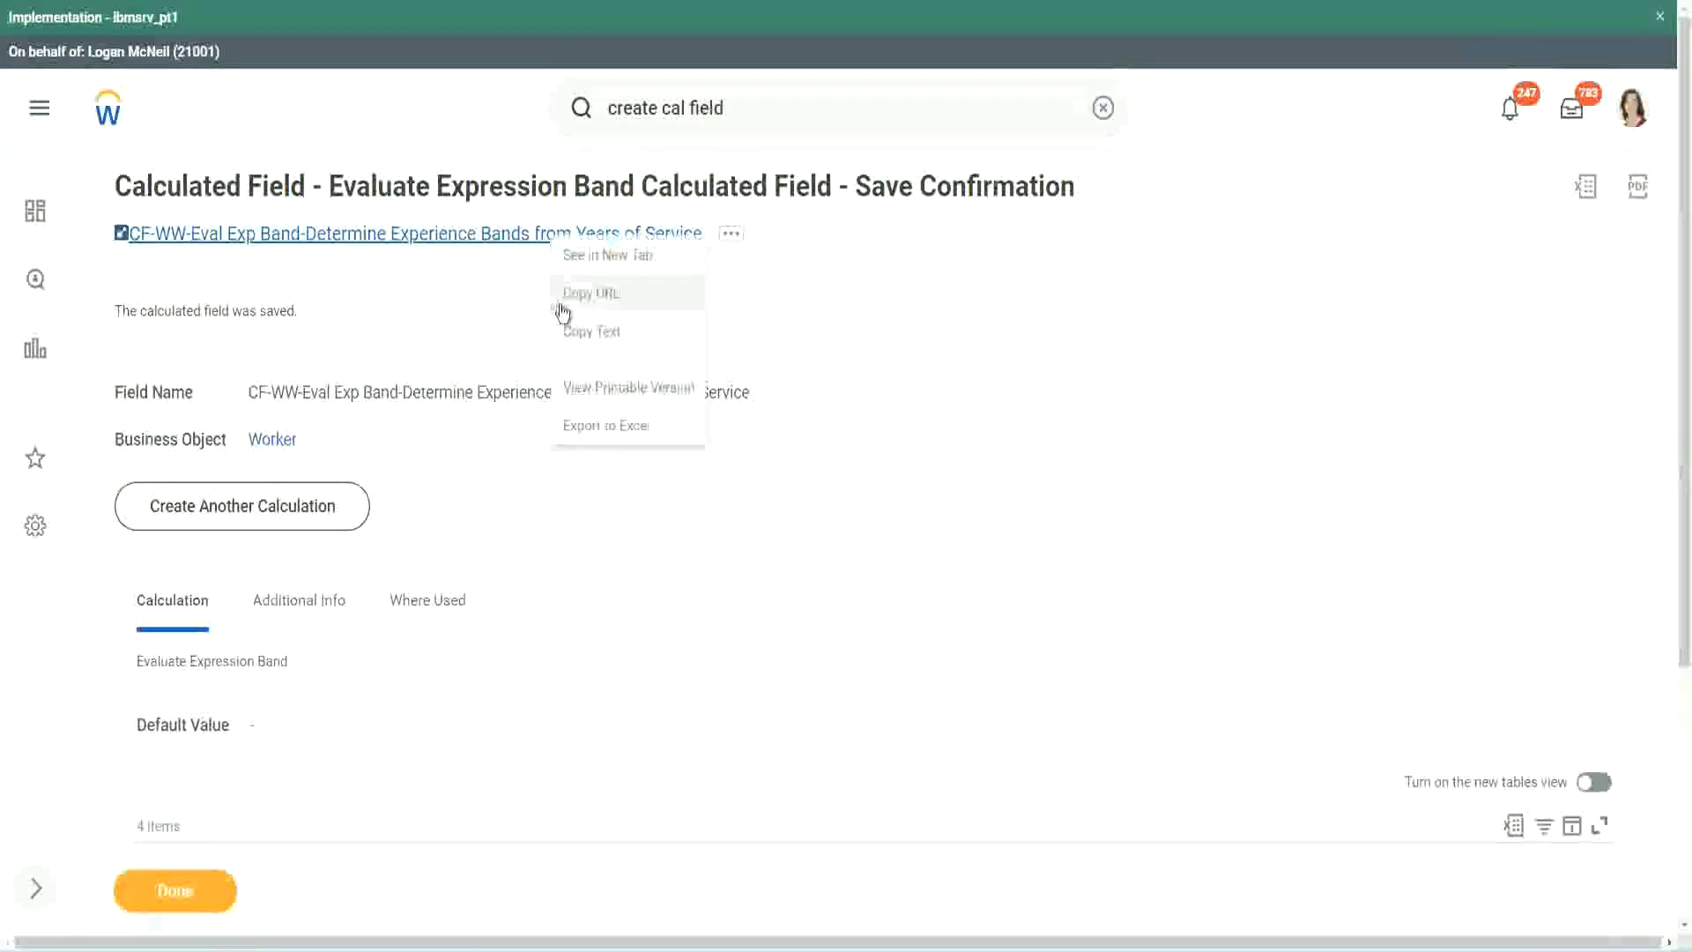
left_click(586, 340)
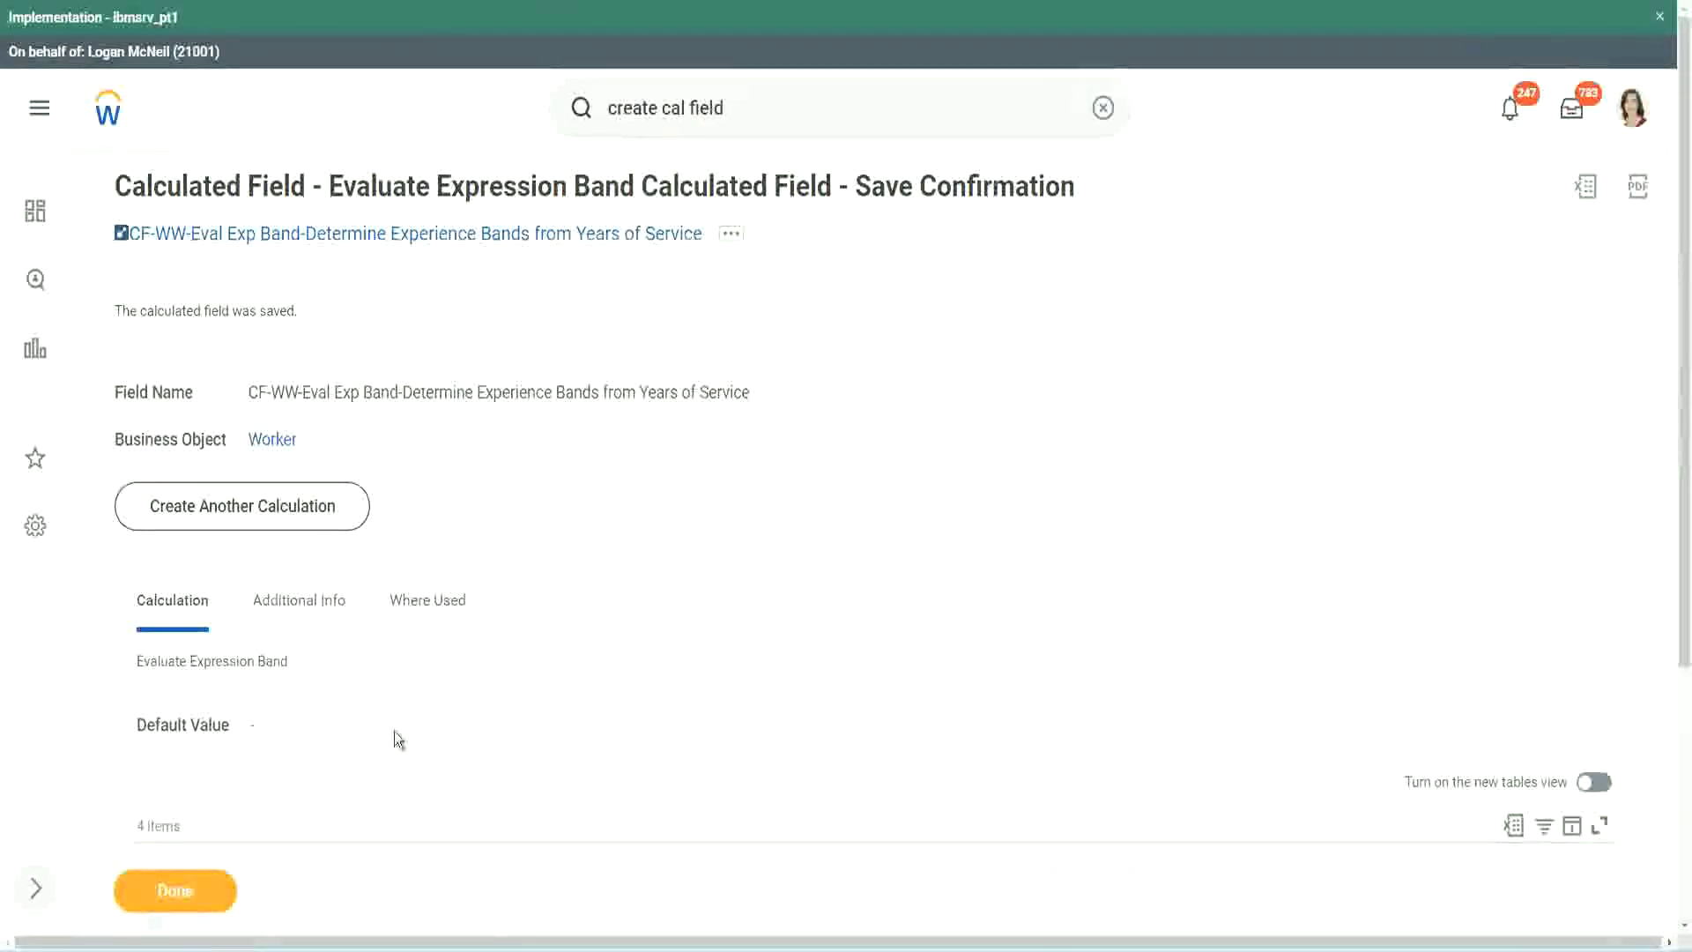
Examine the saved field's conditions alongside the calculated field functions slide and the experience band notes in Notepad++.
scroll(561, 684, "down", 3)
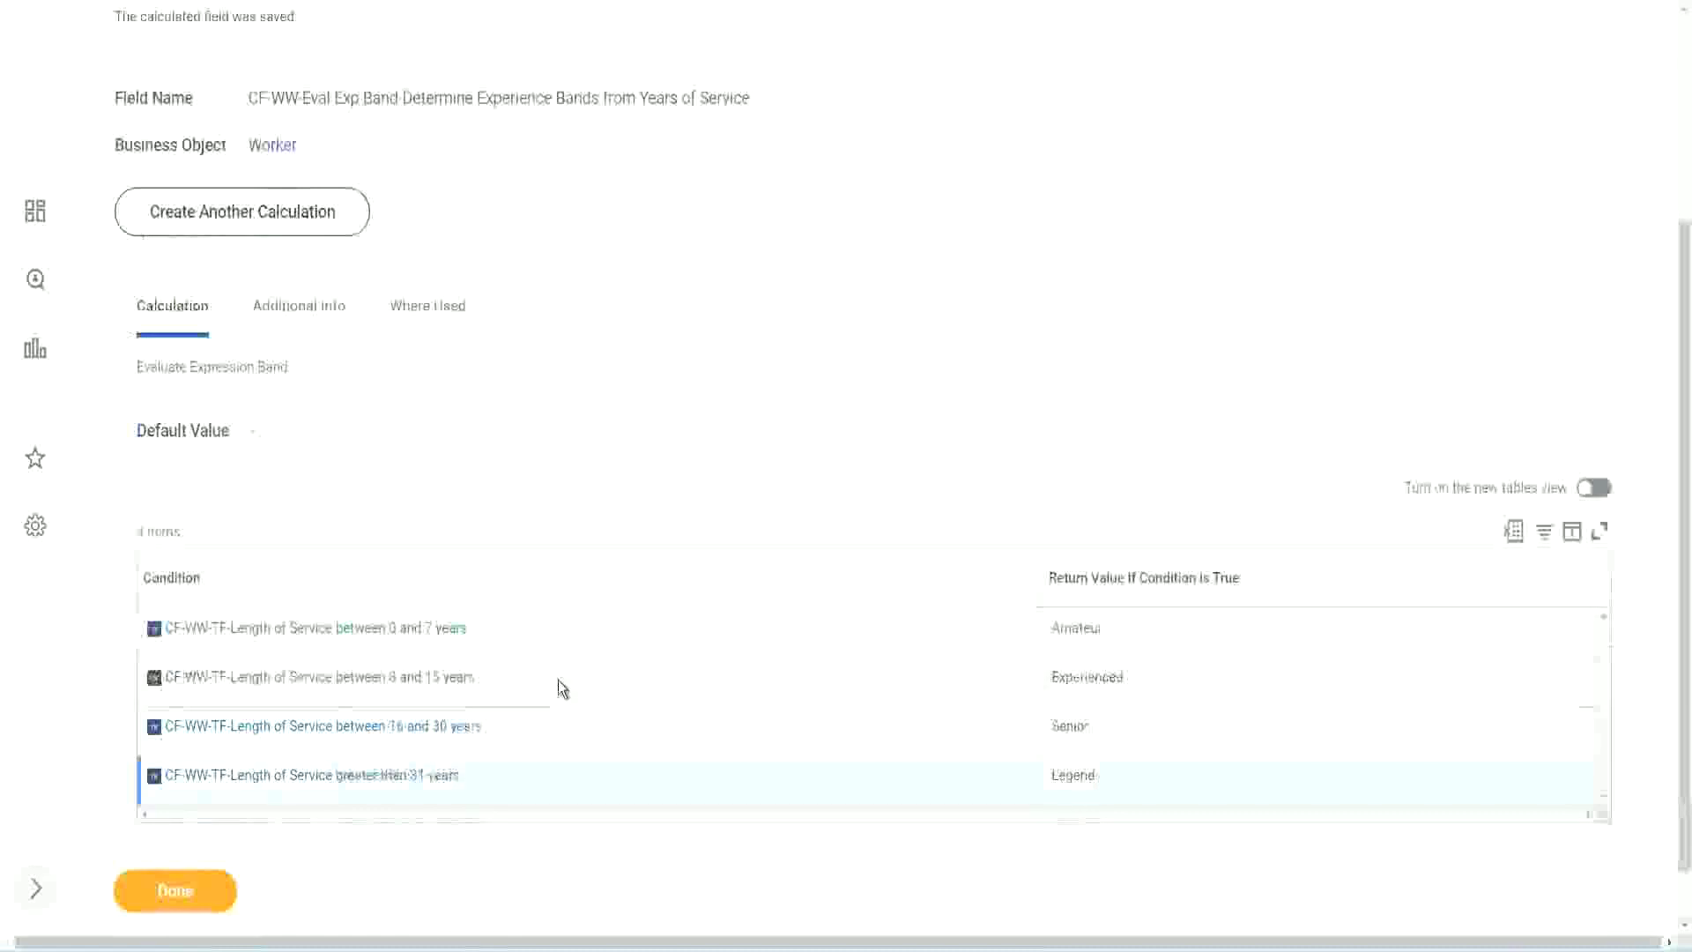
scroll(558, 680, "down", 1)
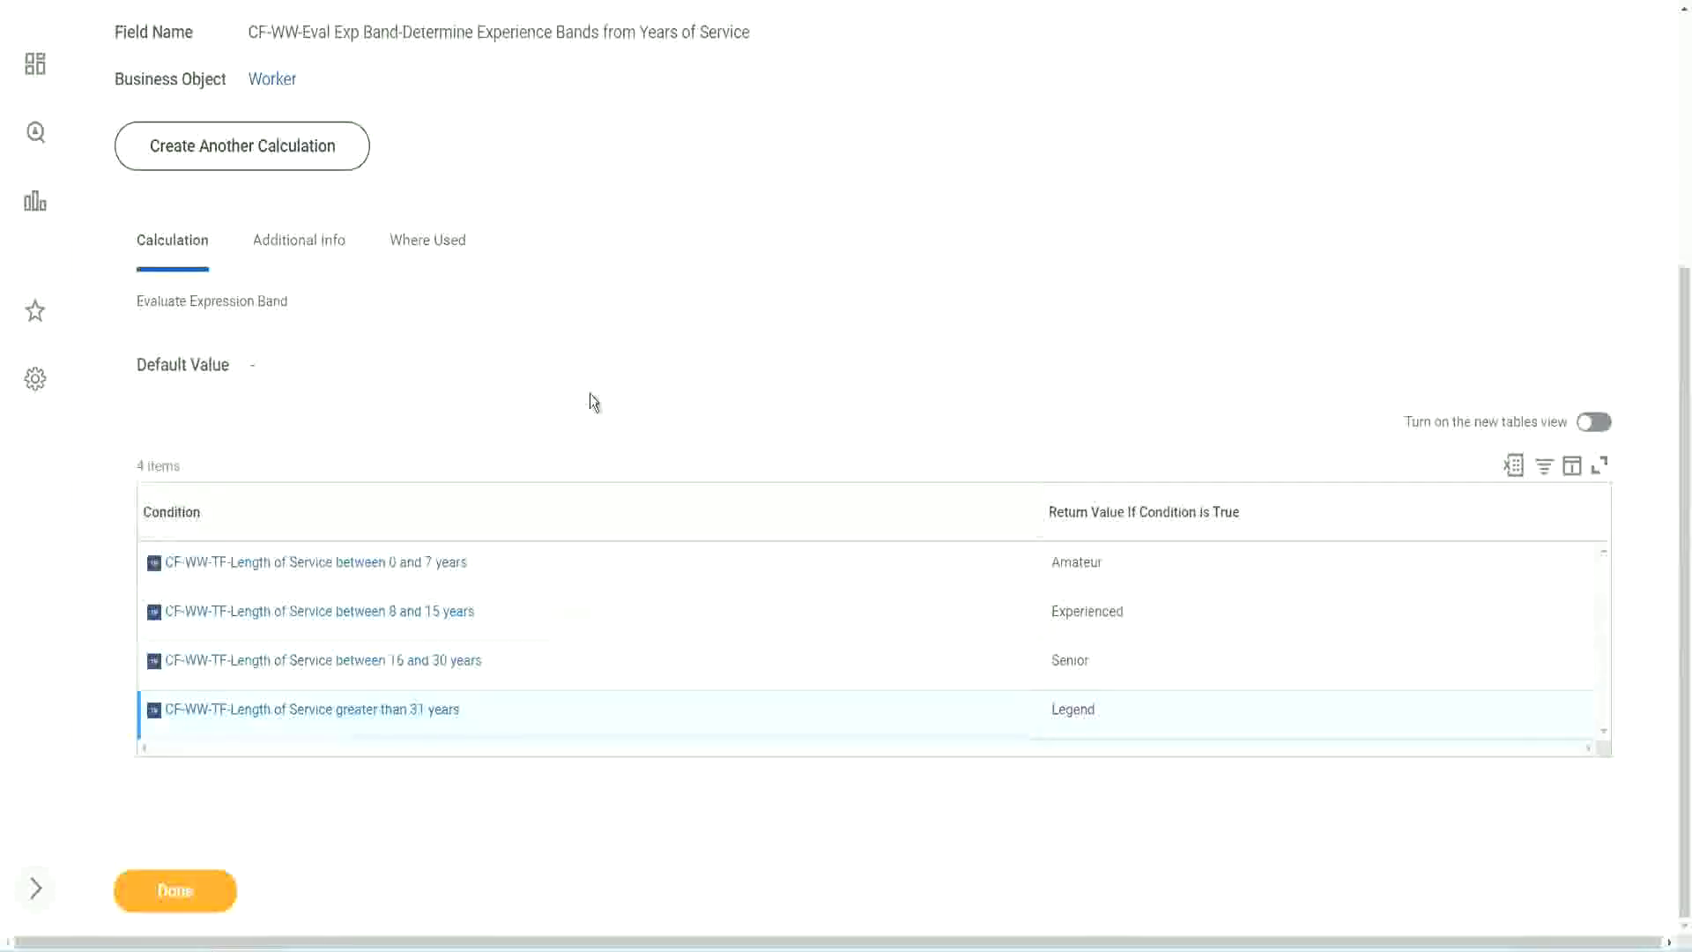
scroll(591, 402, "up", 3)
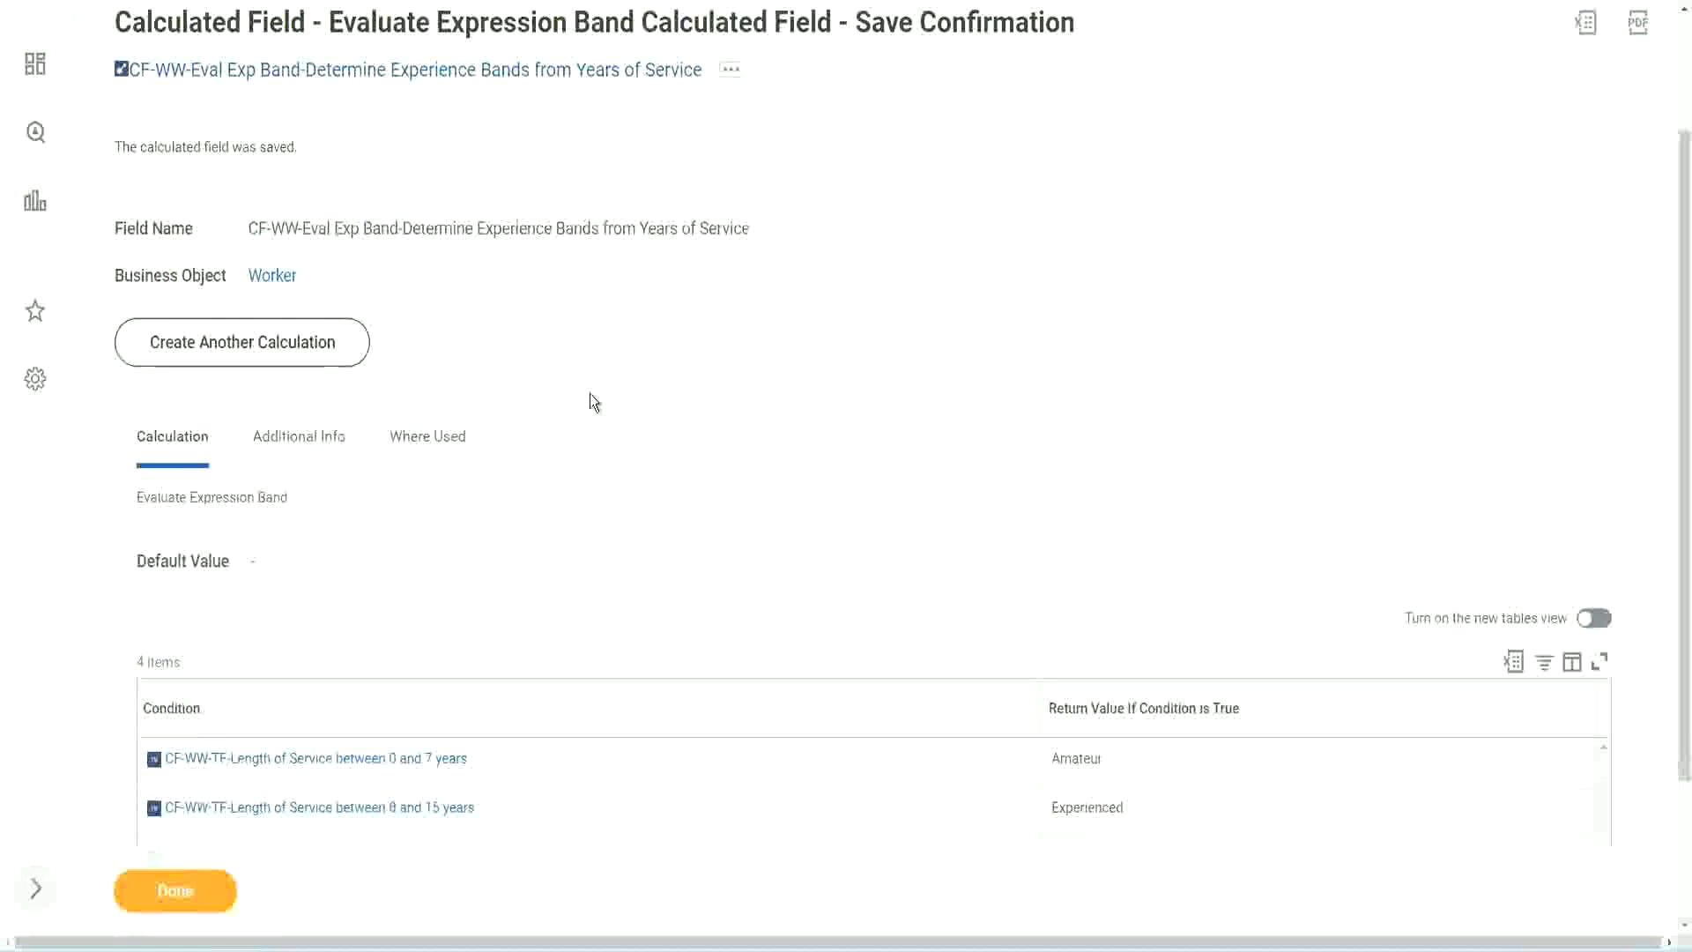
scroll(590, 393, "down", 3)
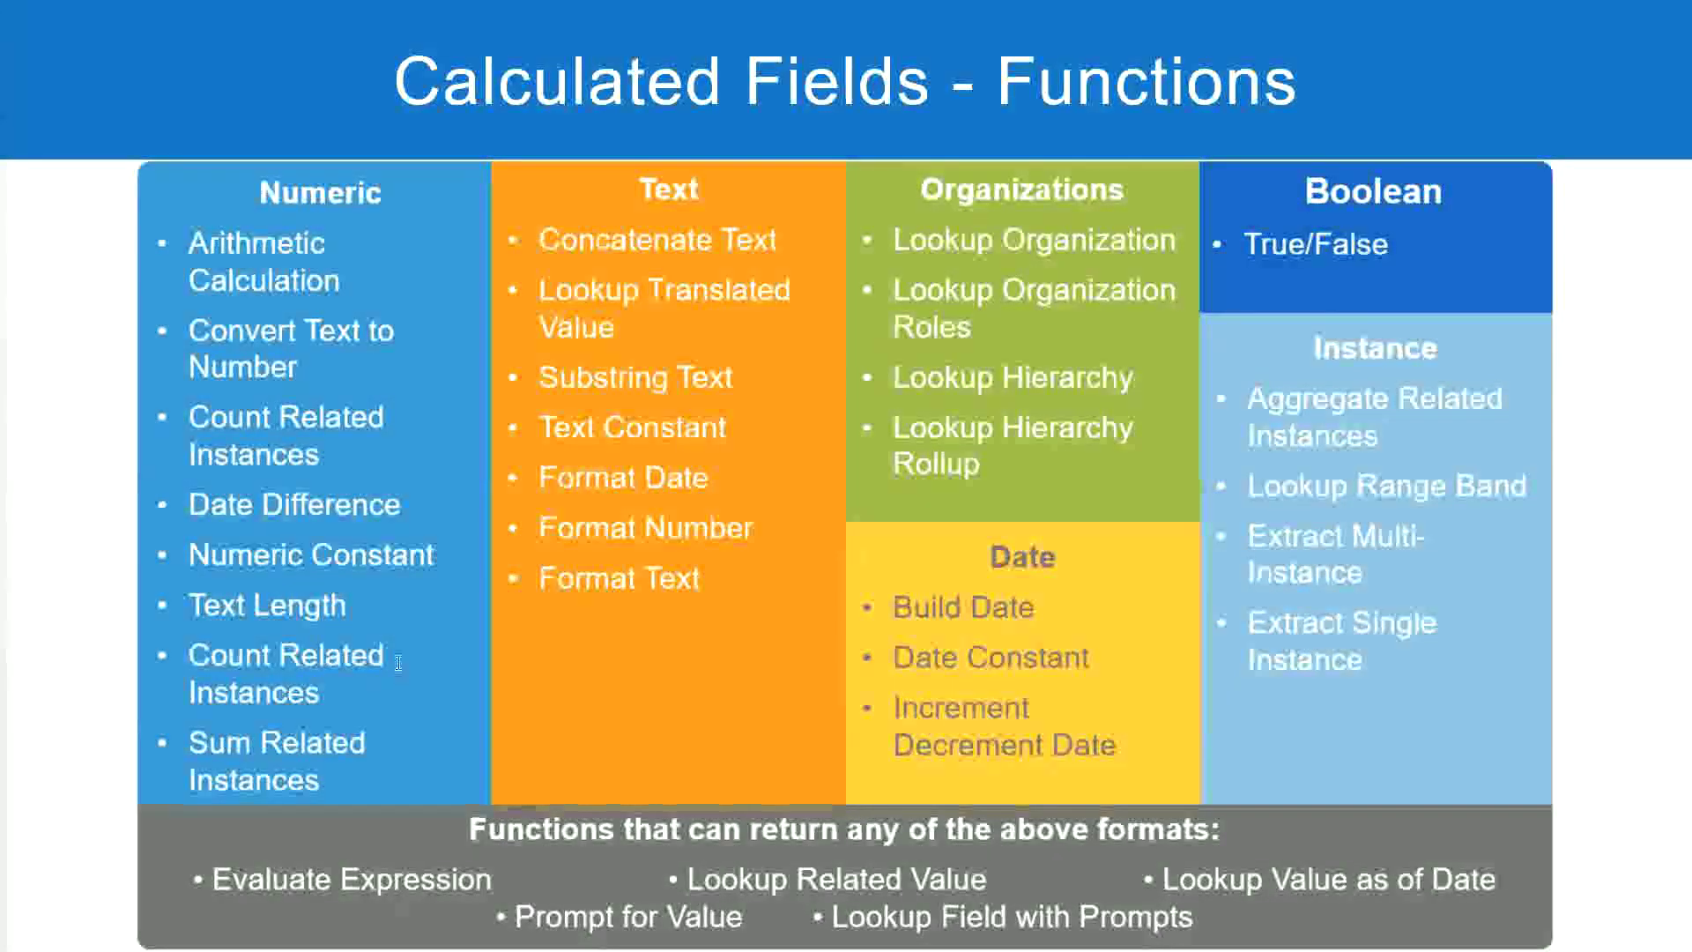
key("alt+Tab")
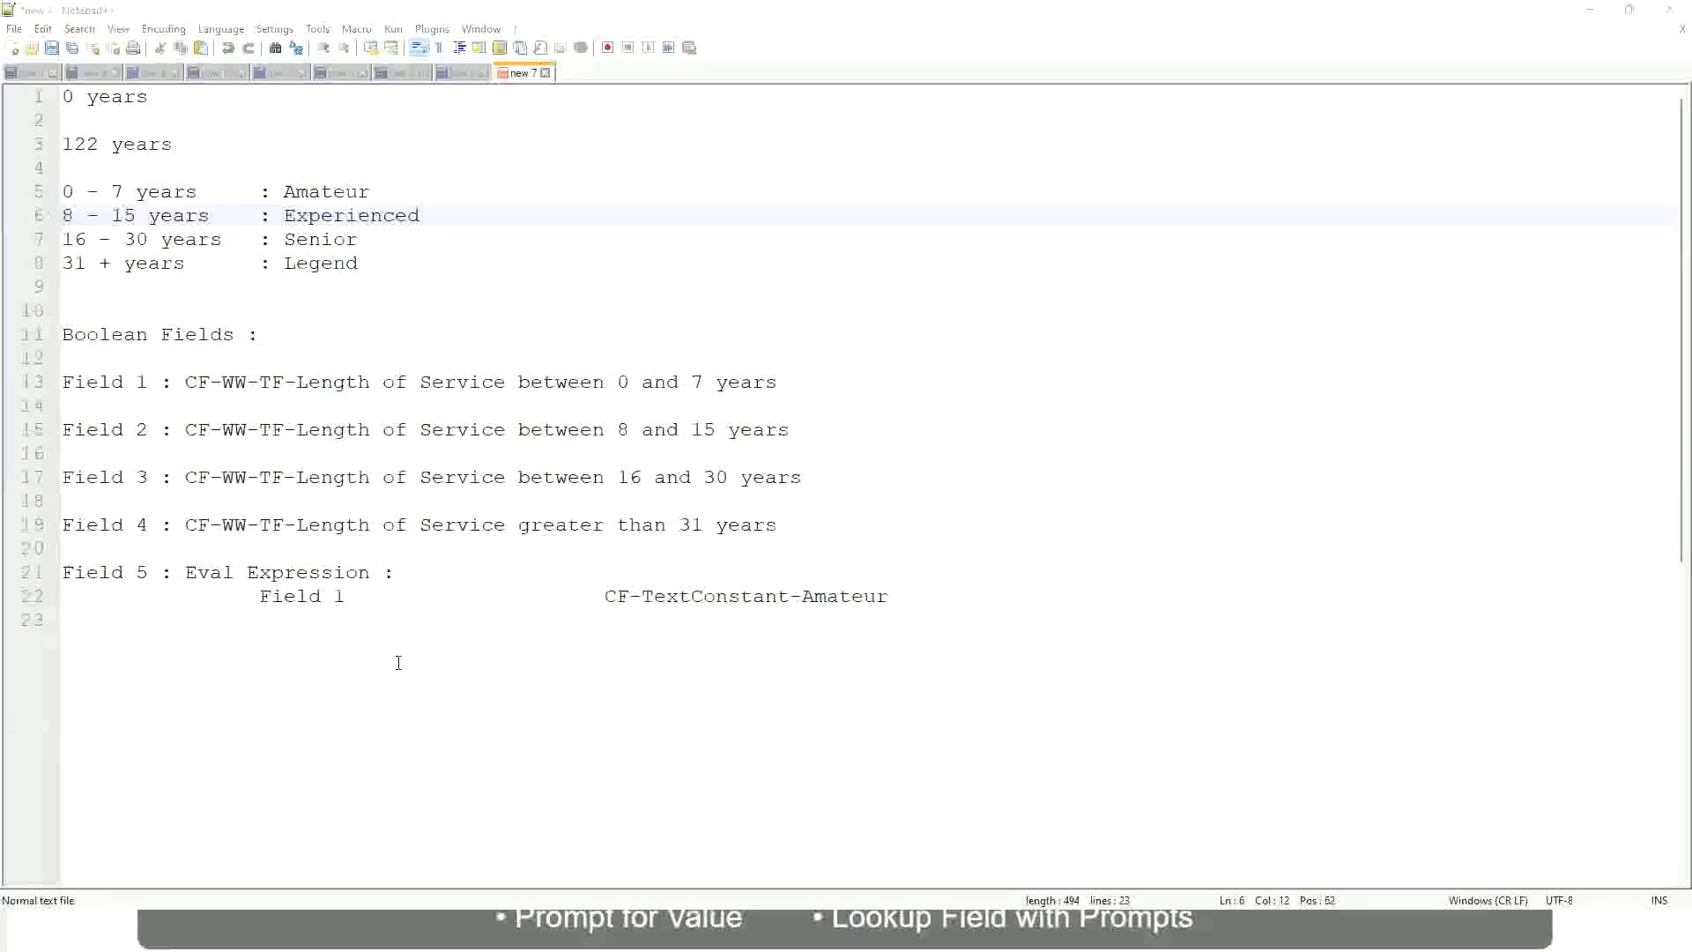
key("alt+Tab")
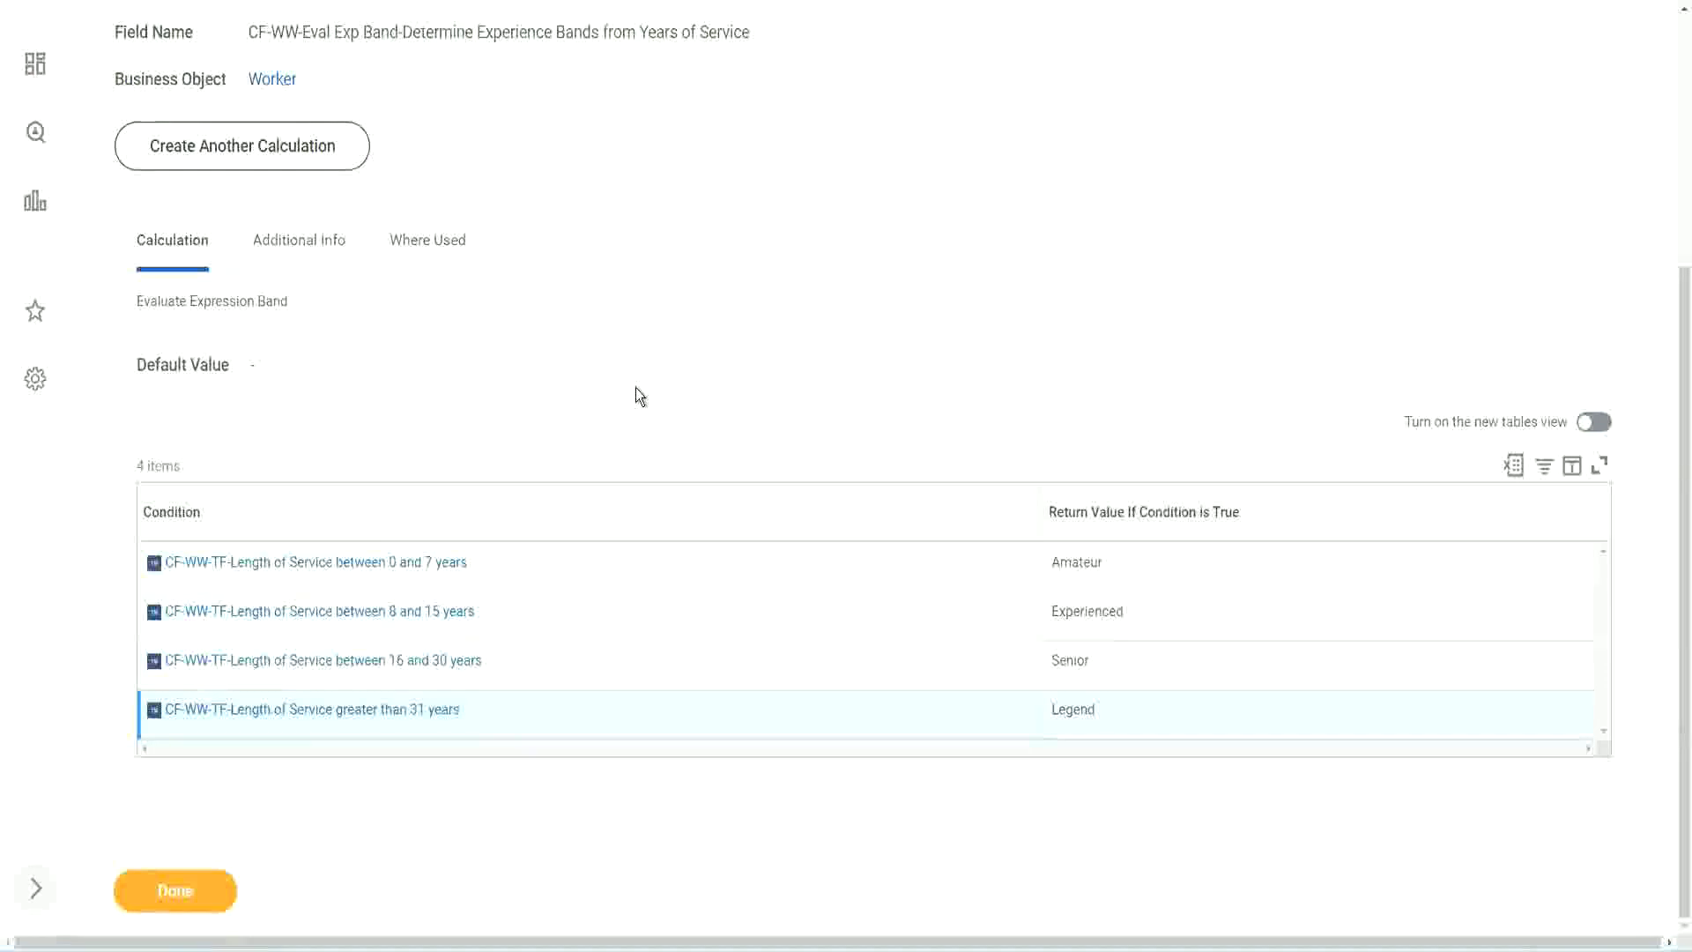
scroll(637, 388, "up", 2)
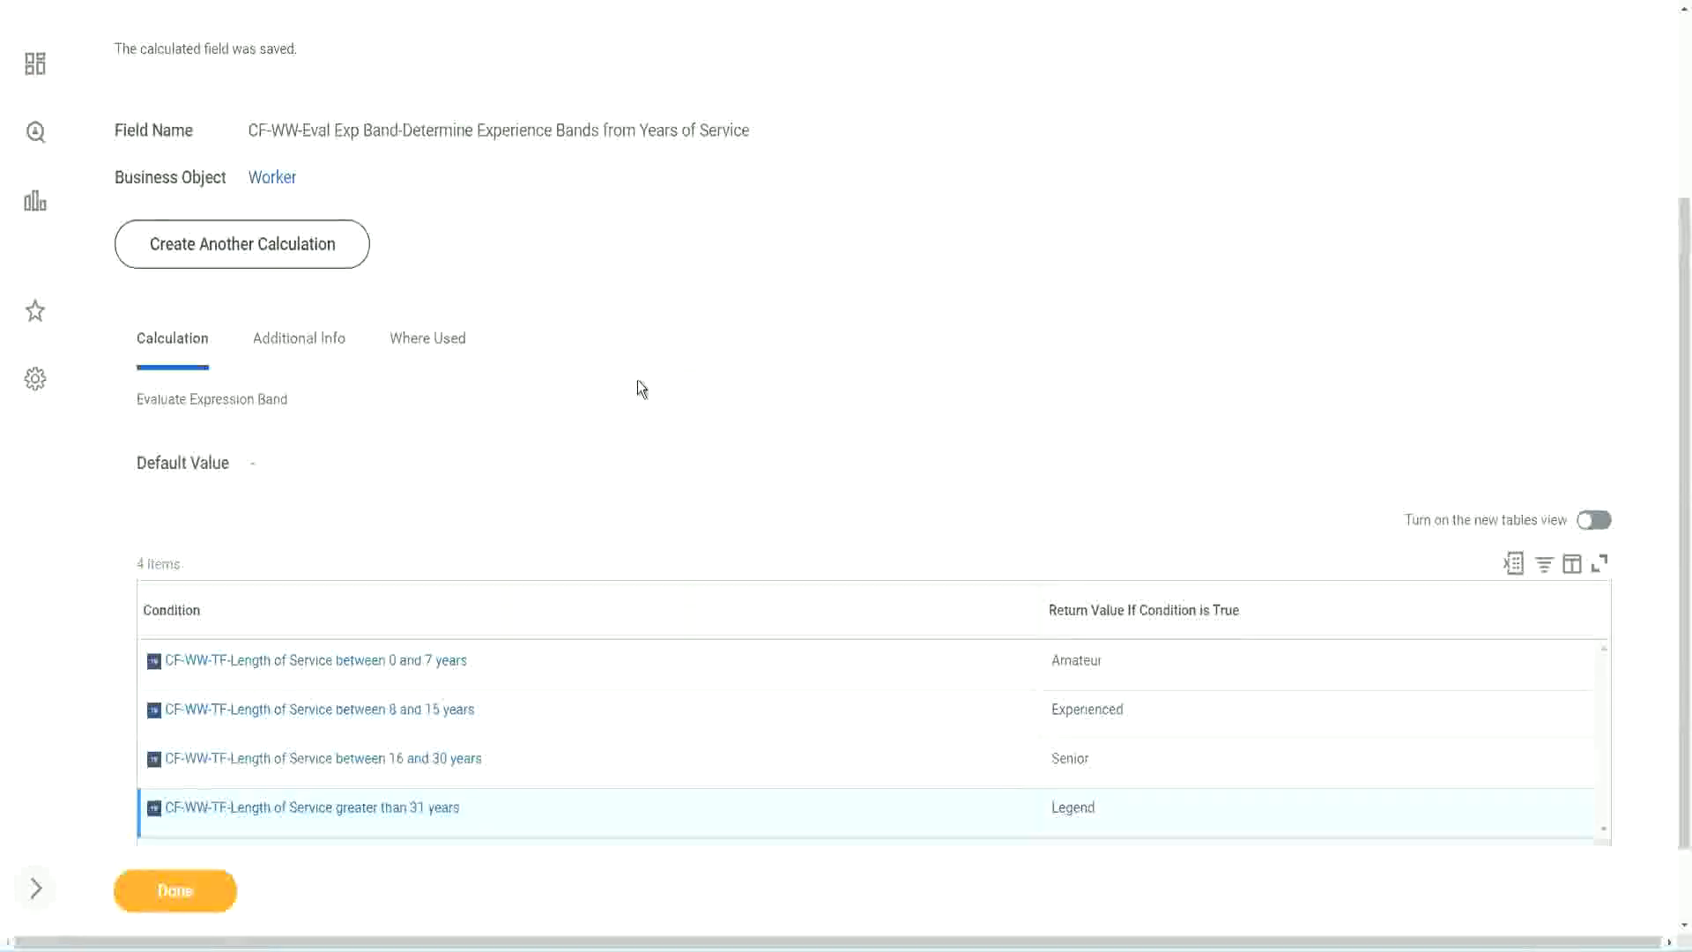
scroll(637, 380, "up", 3)
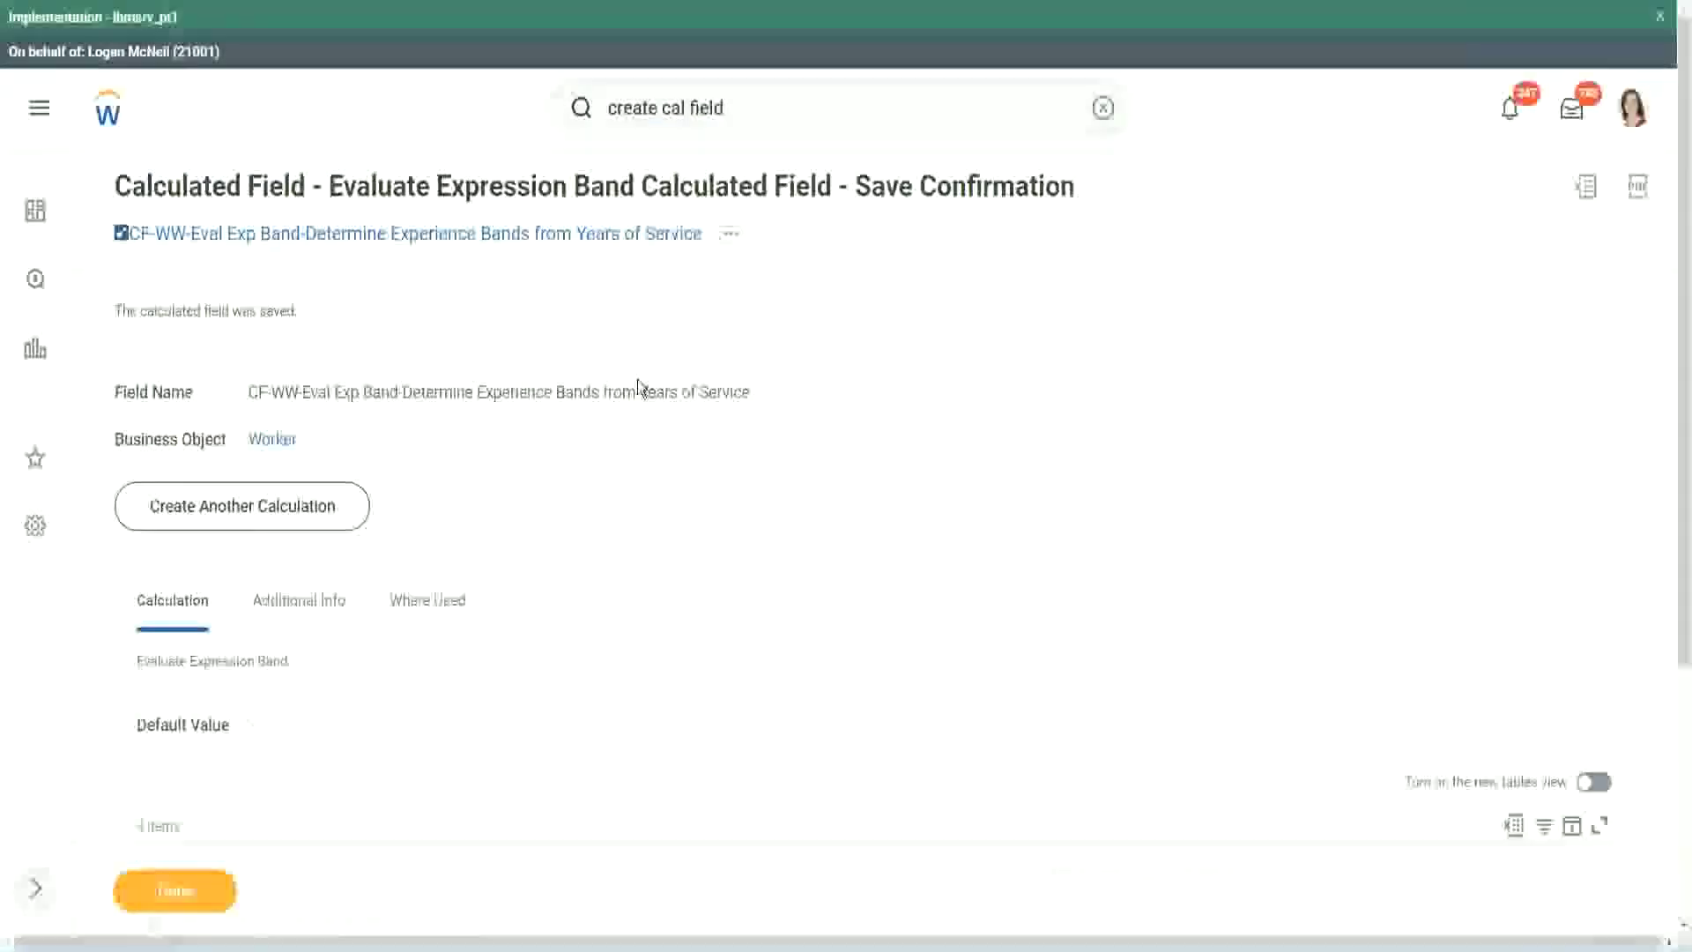
scroll(635, 387, "down", 4)
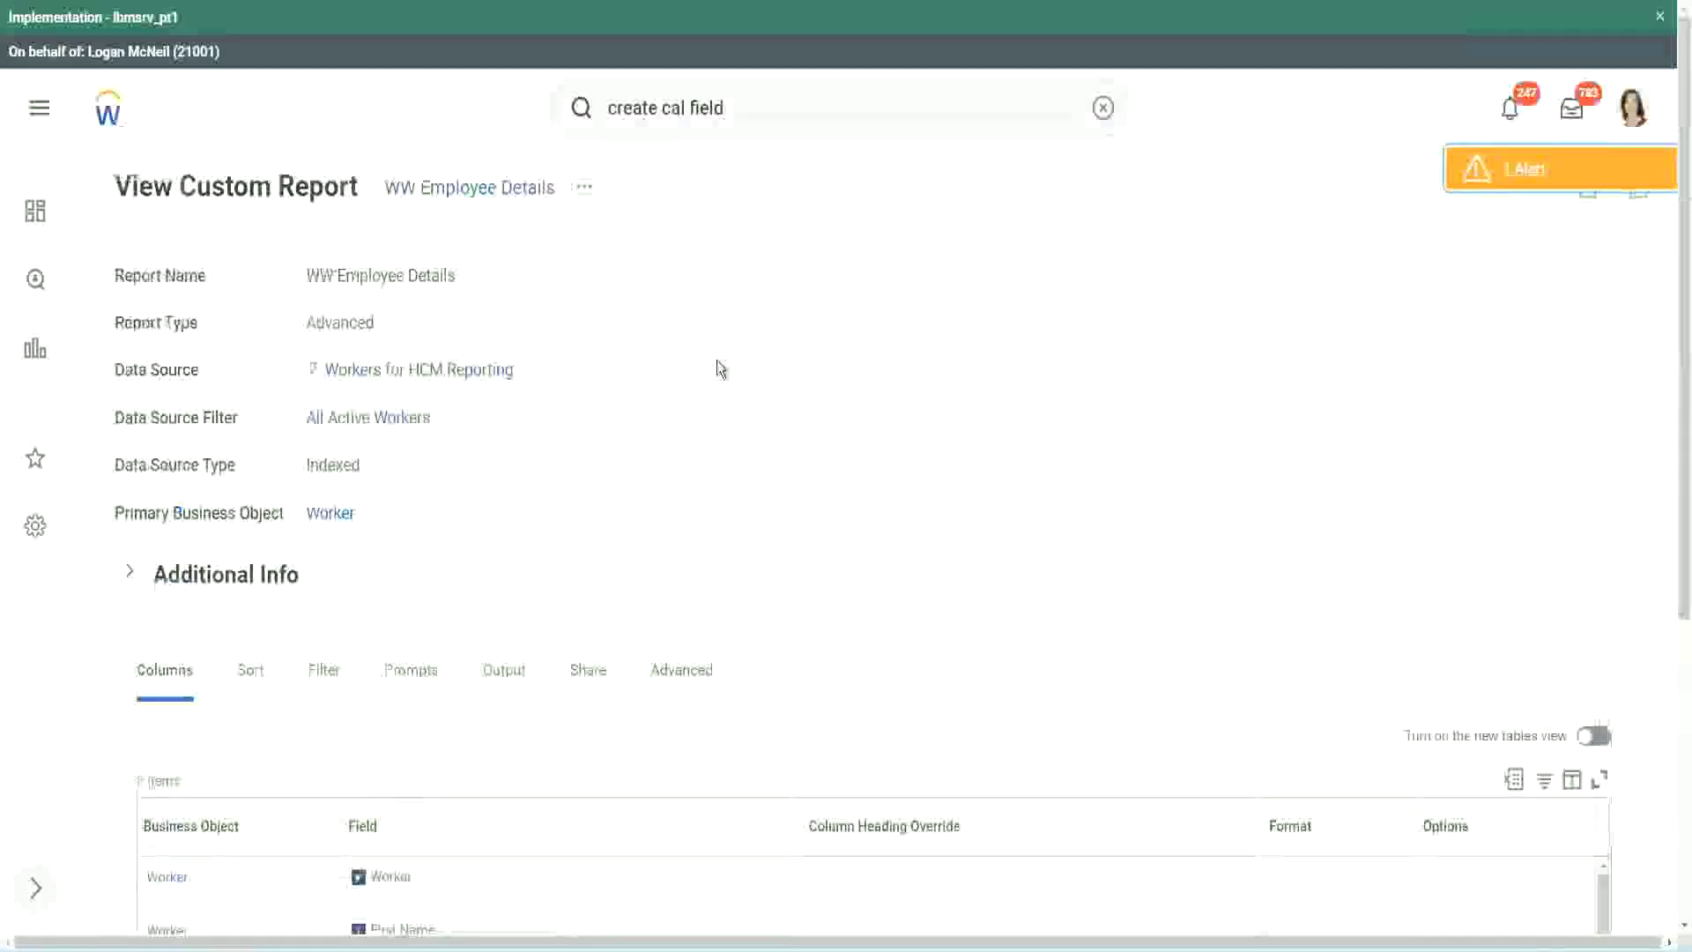
Open the WW Employee Details custom report for editing and add a Worker column row below Experience Bands.
left_click(585, 187)
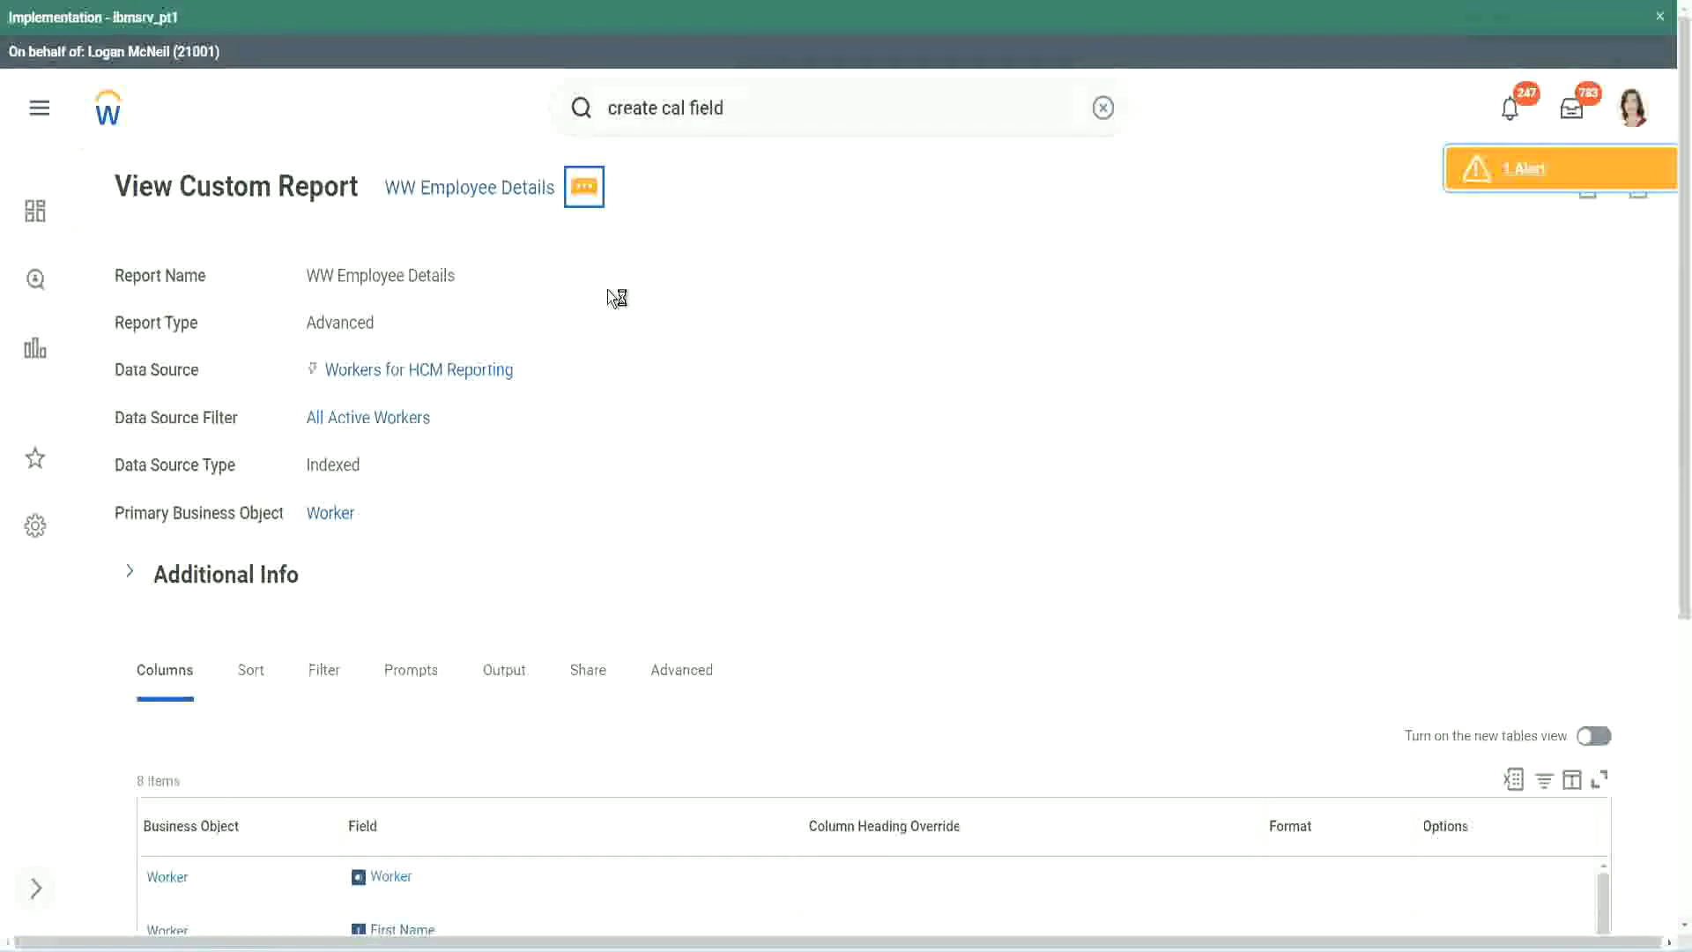
mouse_move(678, 287)
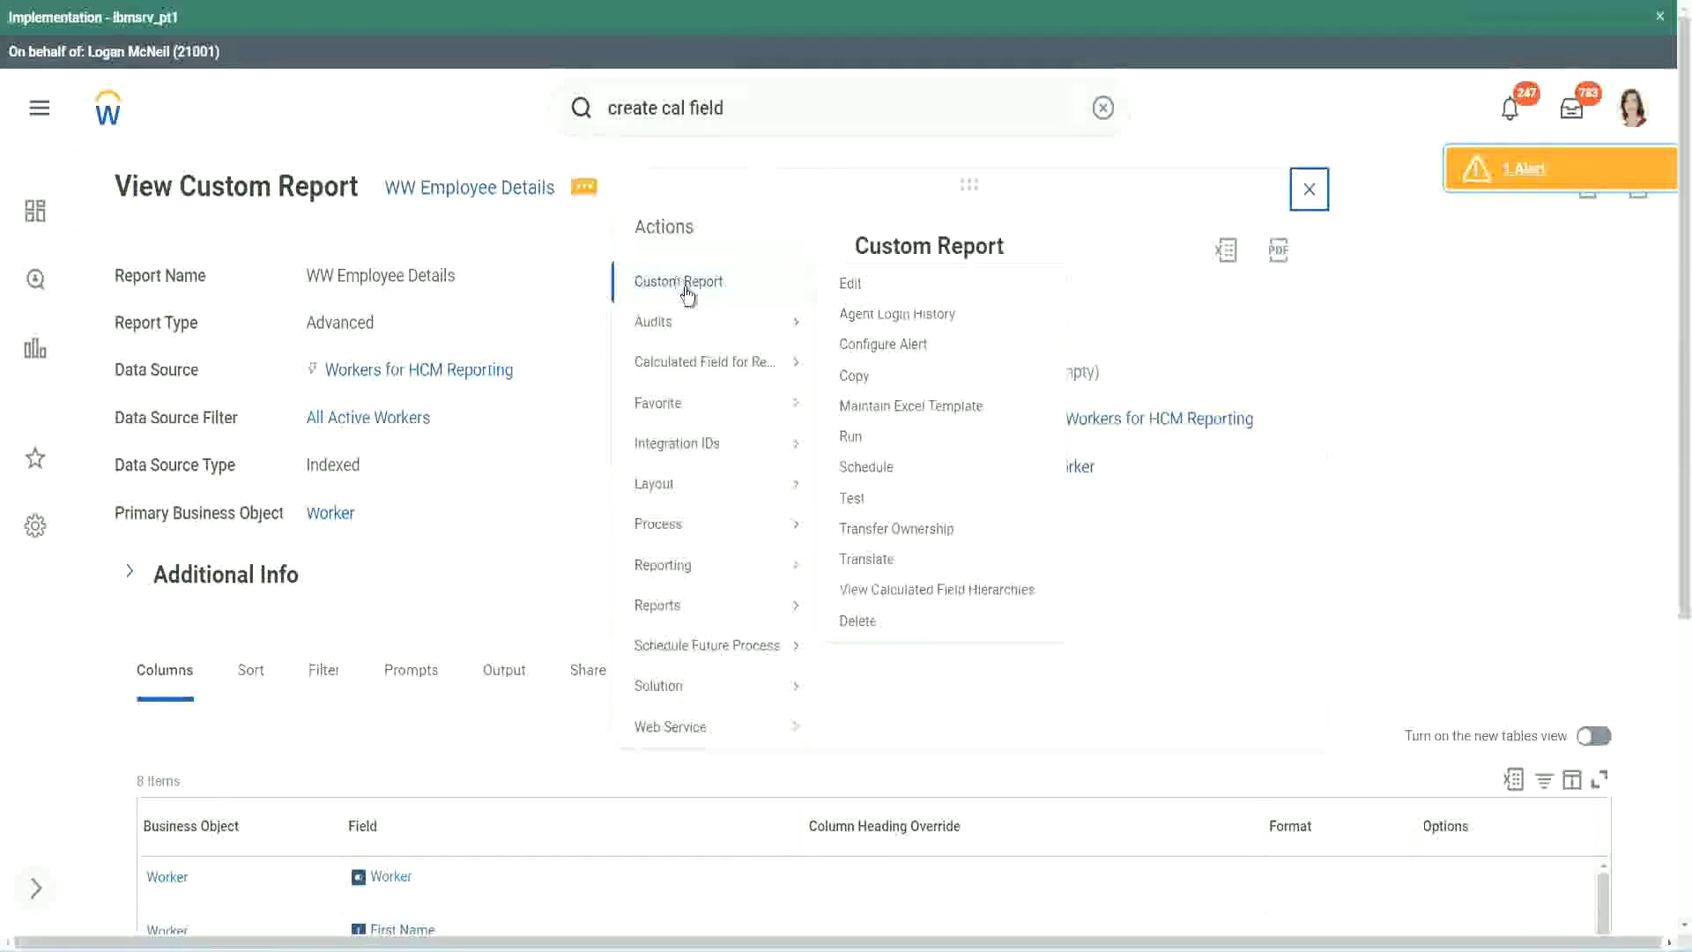
left_click(851, 284)
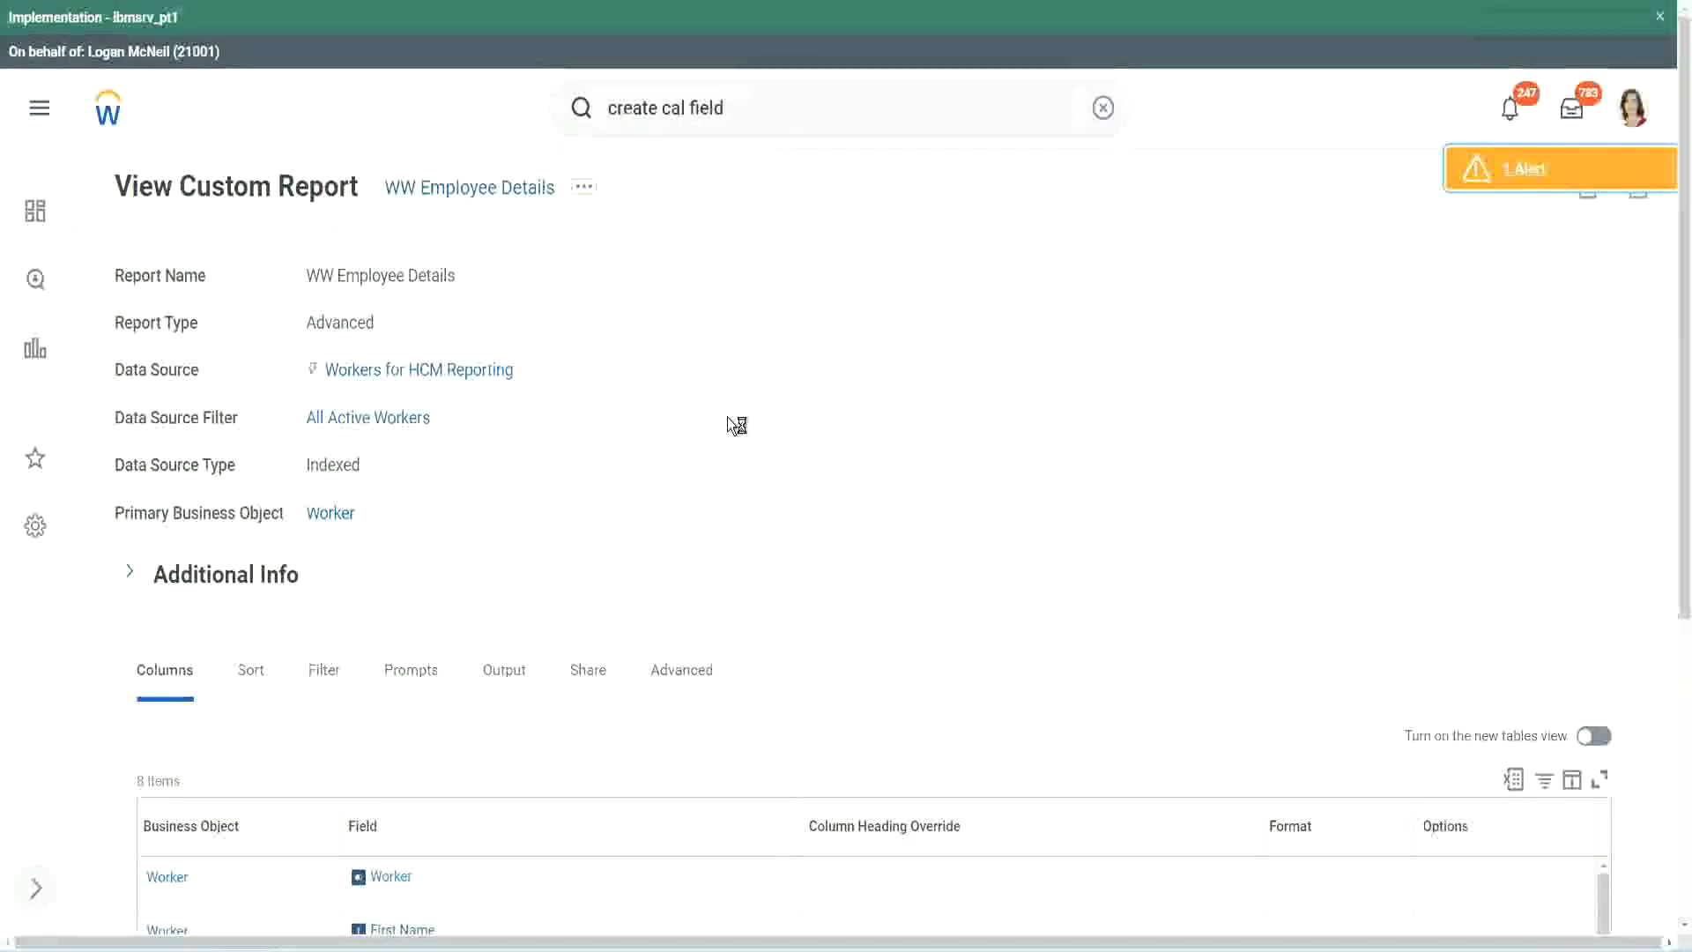
scroll(728, 416, "down", 1)
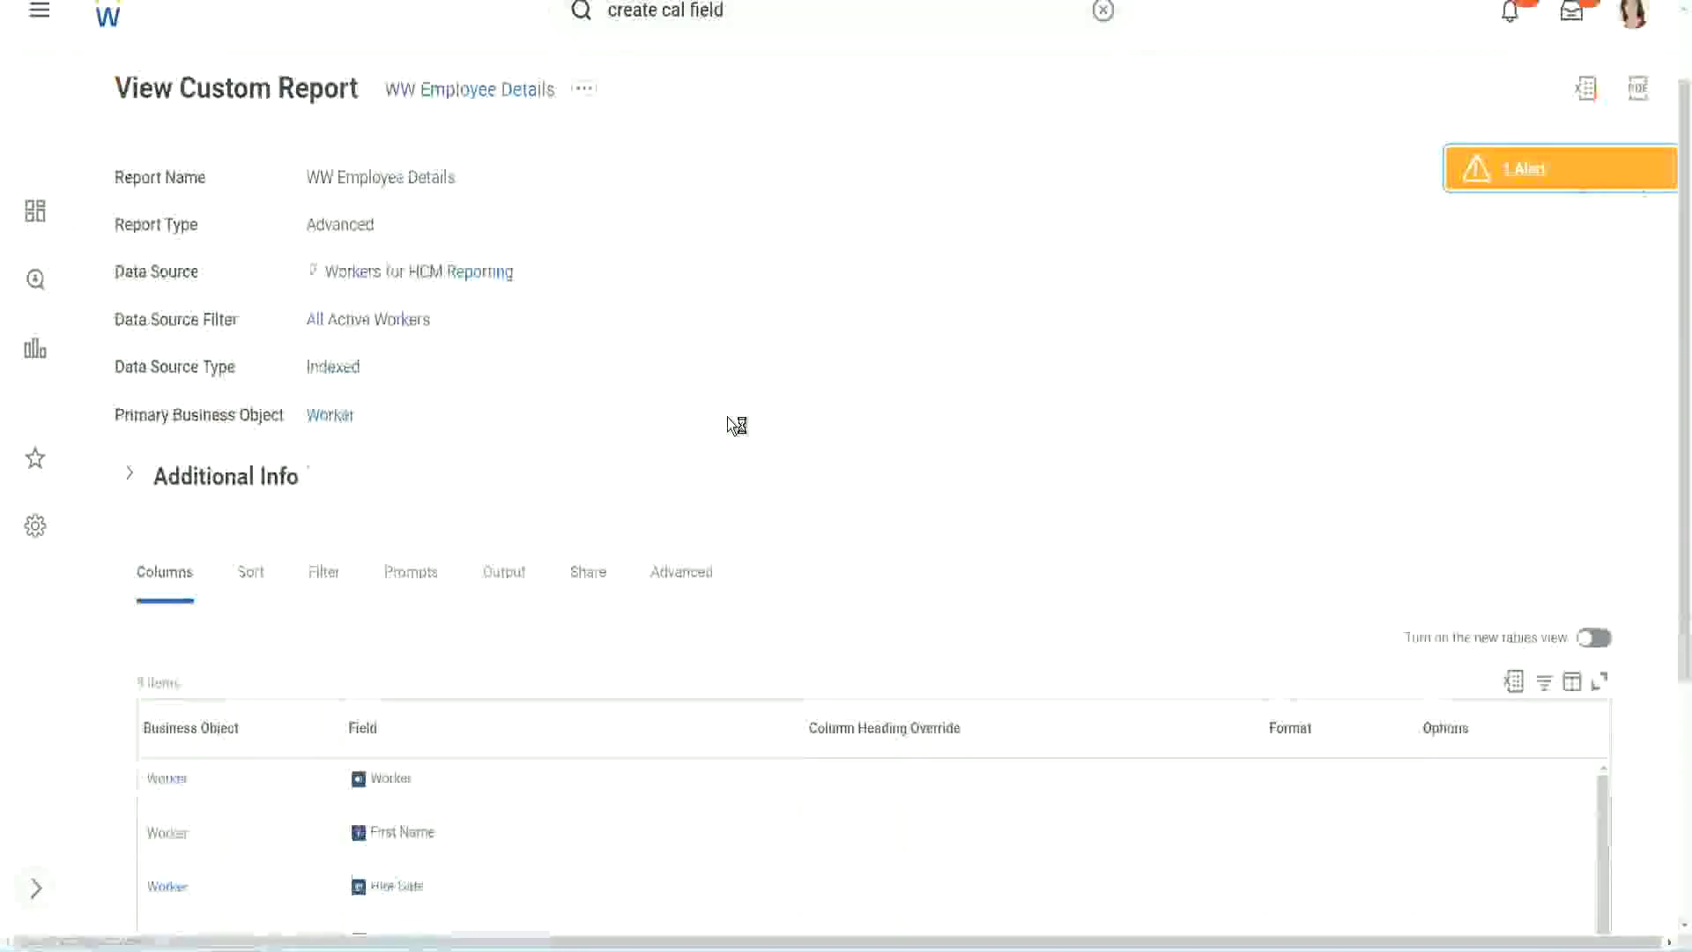
scroll(727, 416, "down", 4)
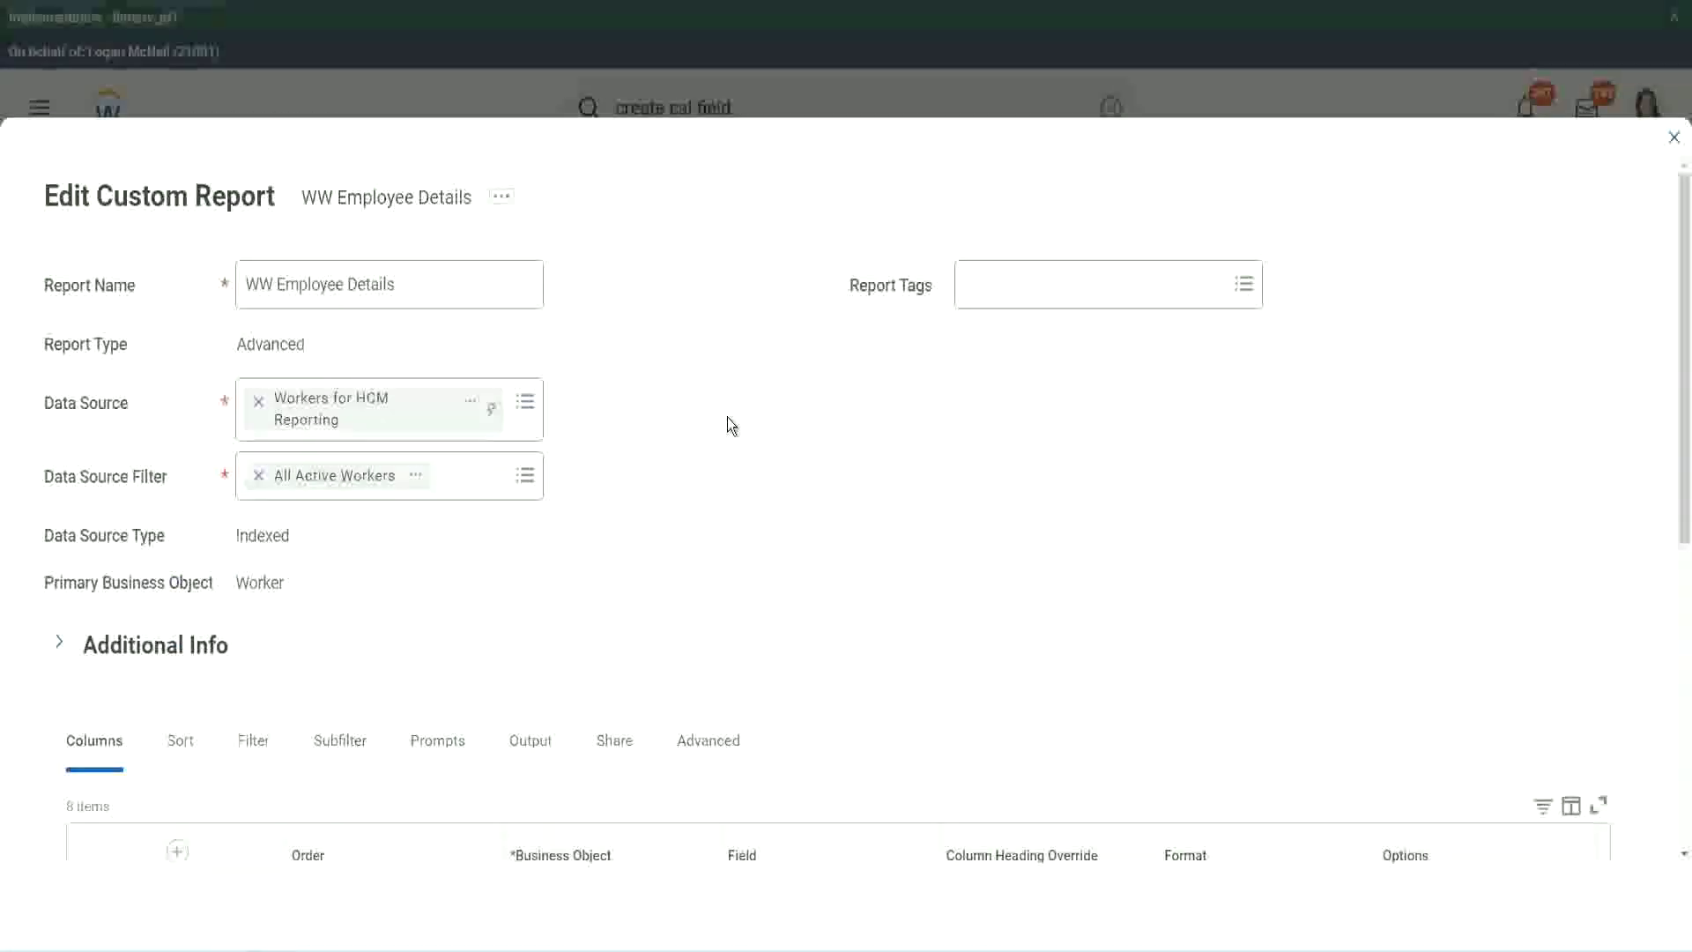
scroll(616, 737, "down", 8)
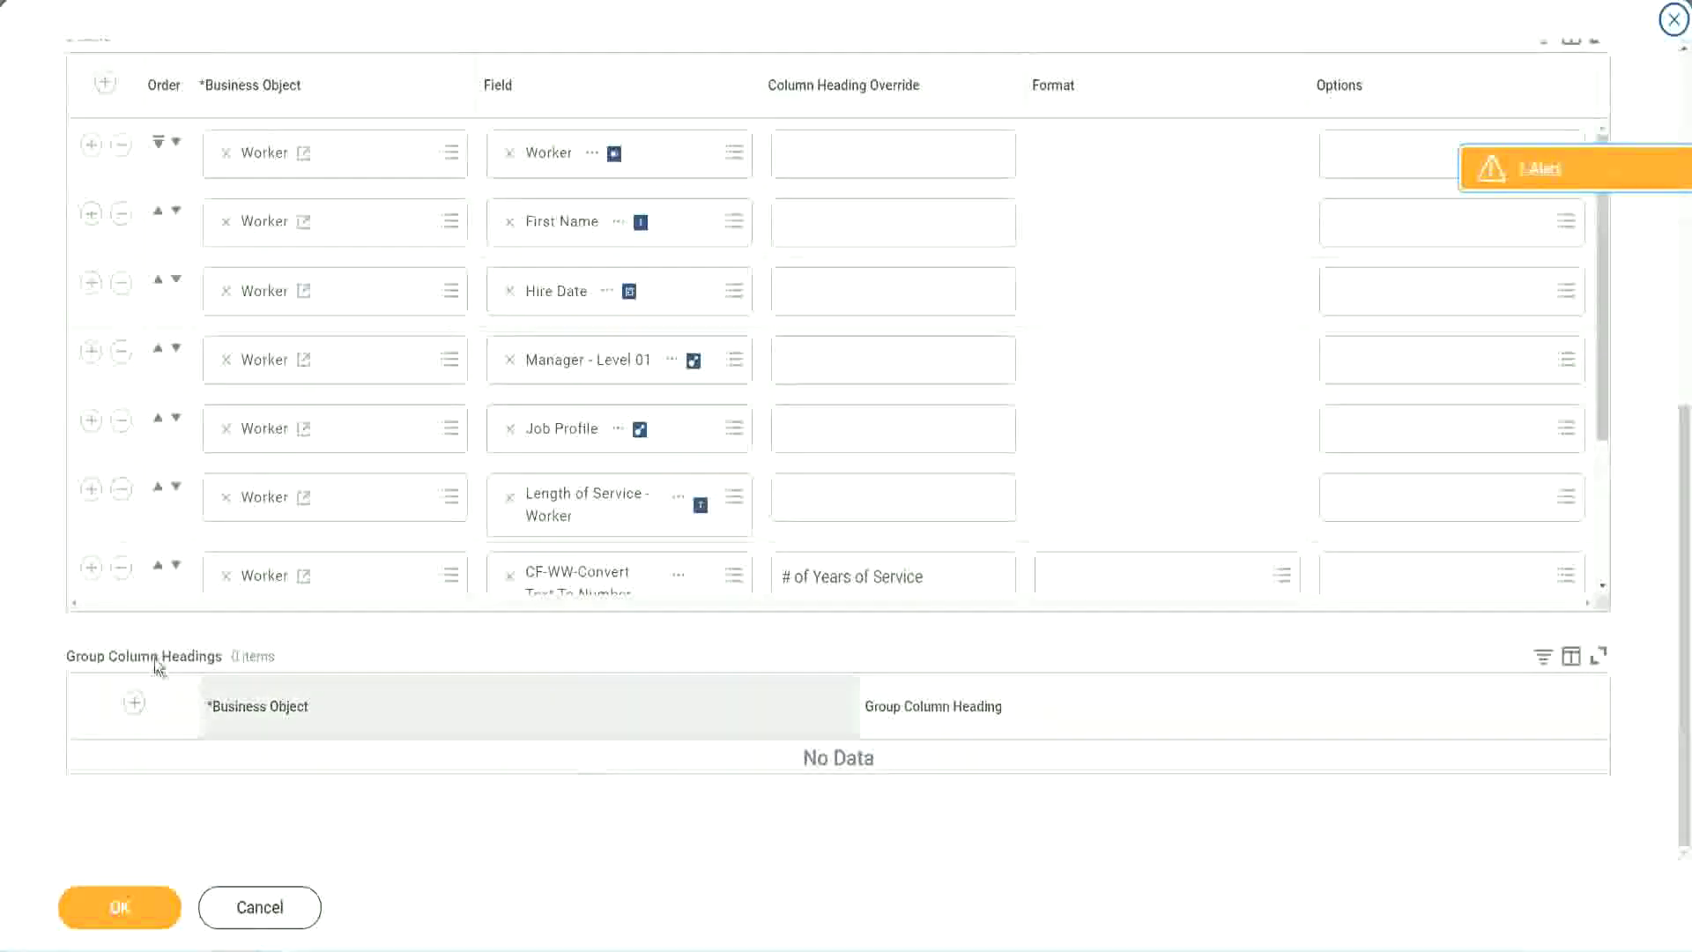
scroll(355, 432, "down", 3)
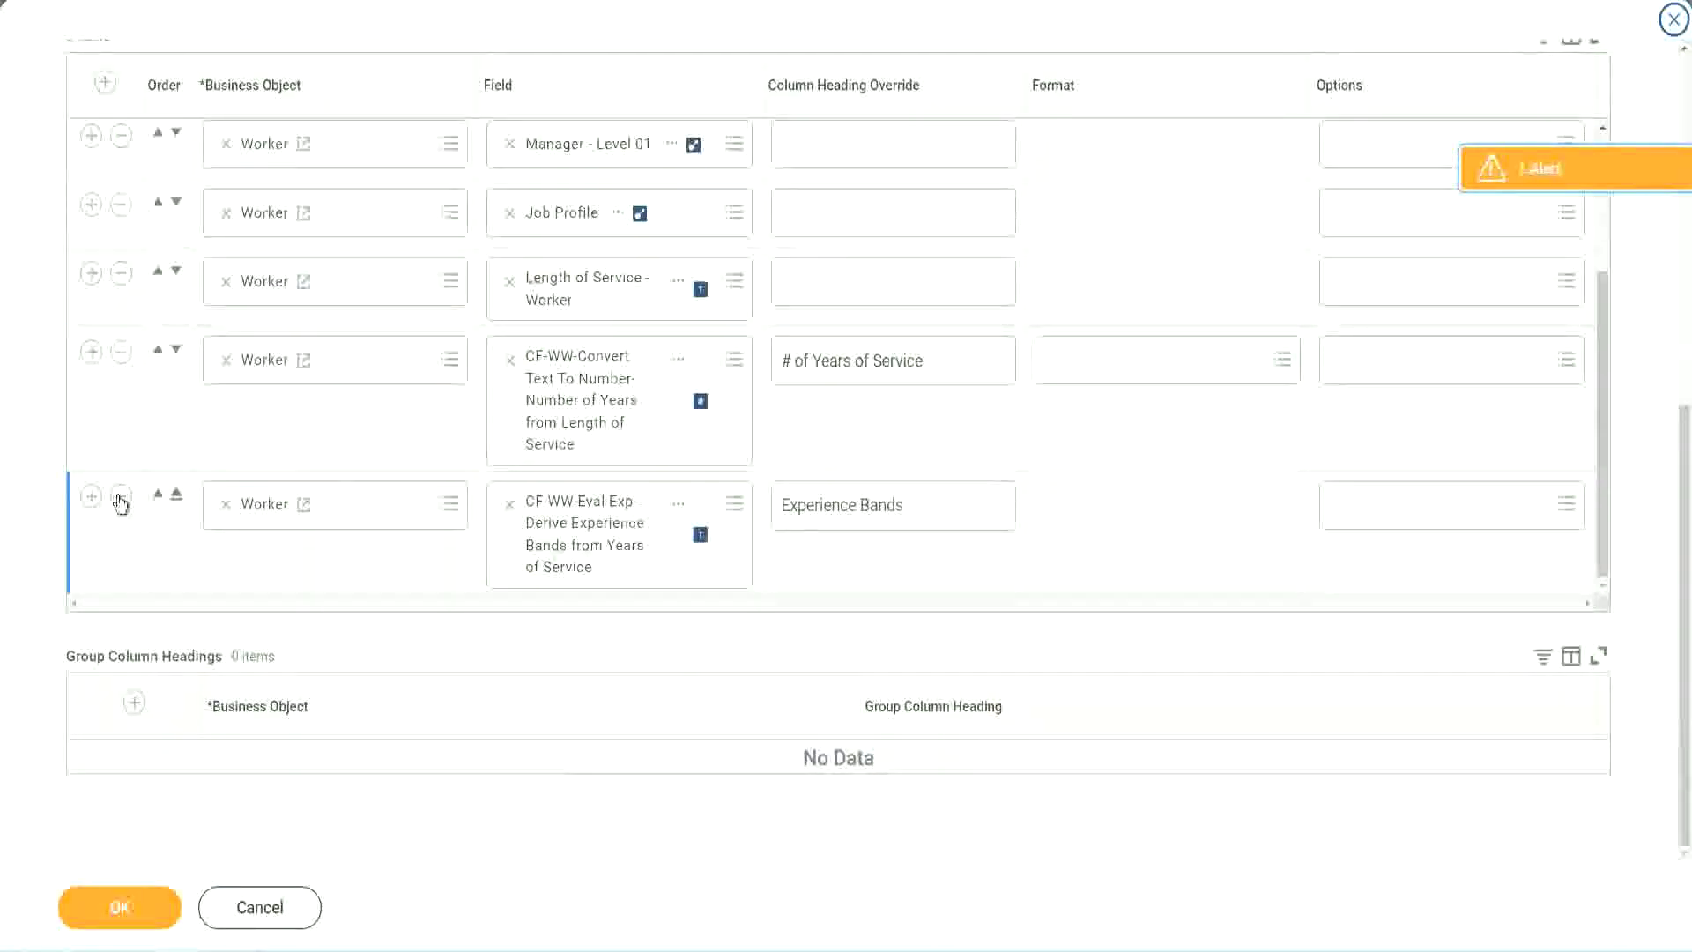
left_click(91, 495)
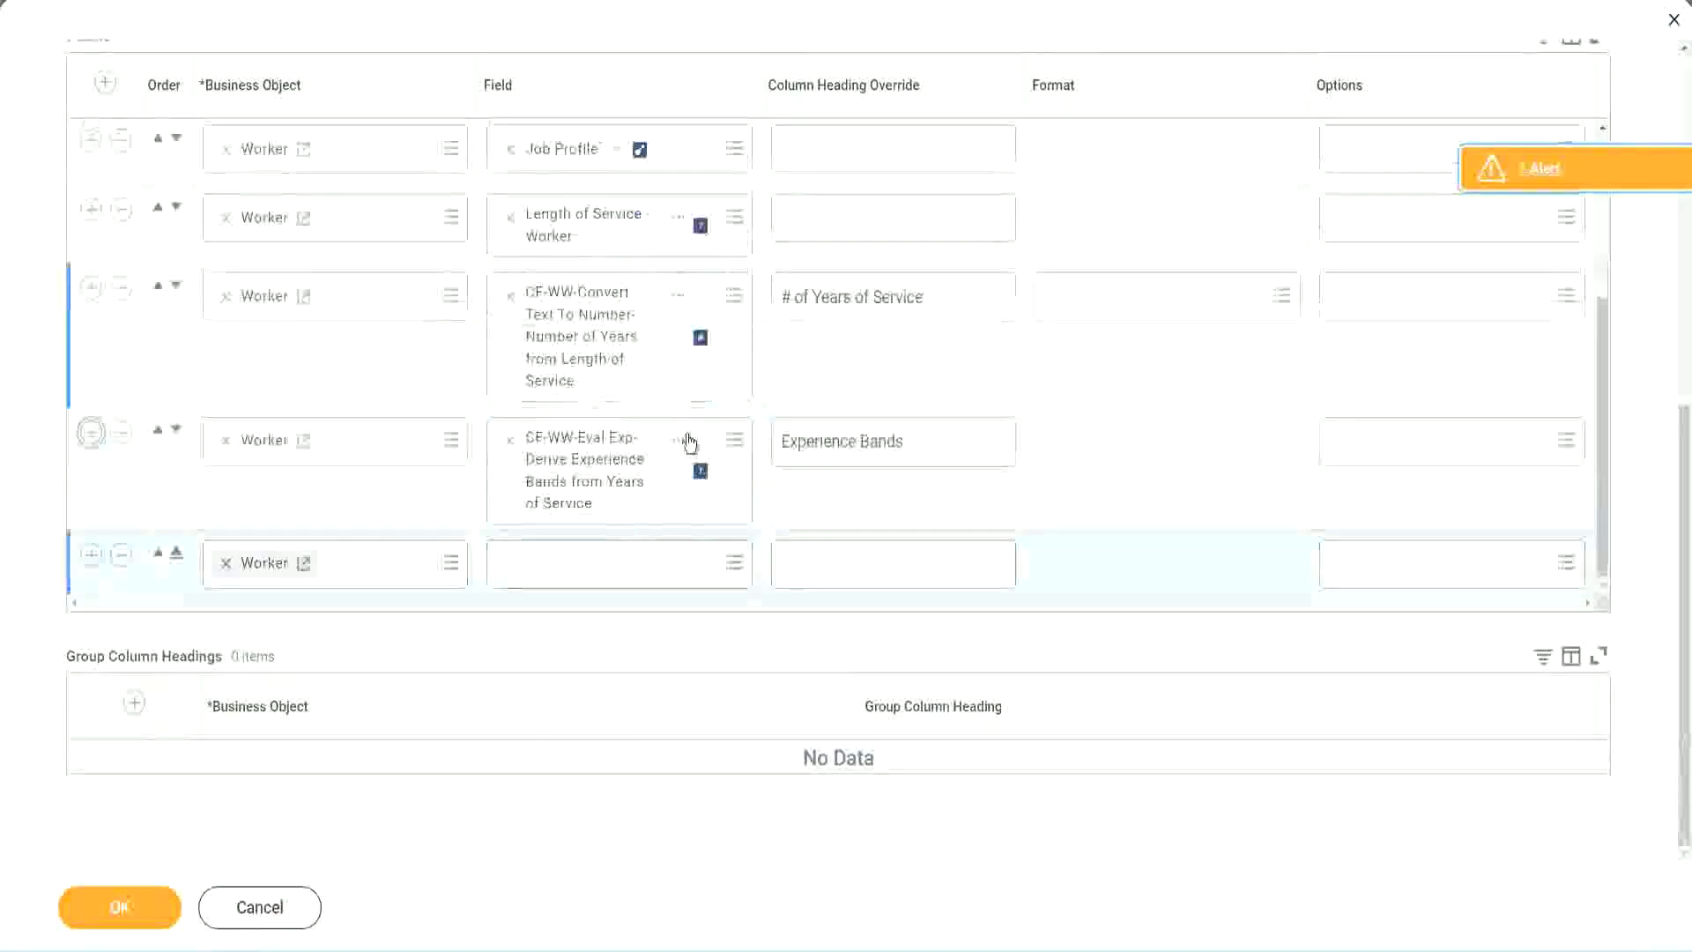
Search the new row's field for CF-WW-Eval Exp Band and select CF-WW-Eval Exp Band-Determine Experience Bands from Years of Service.
right_click(589, 477)
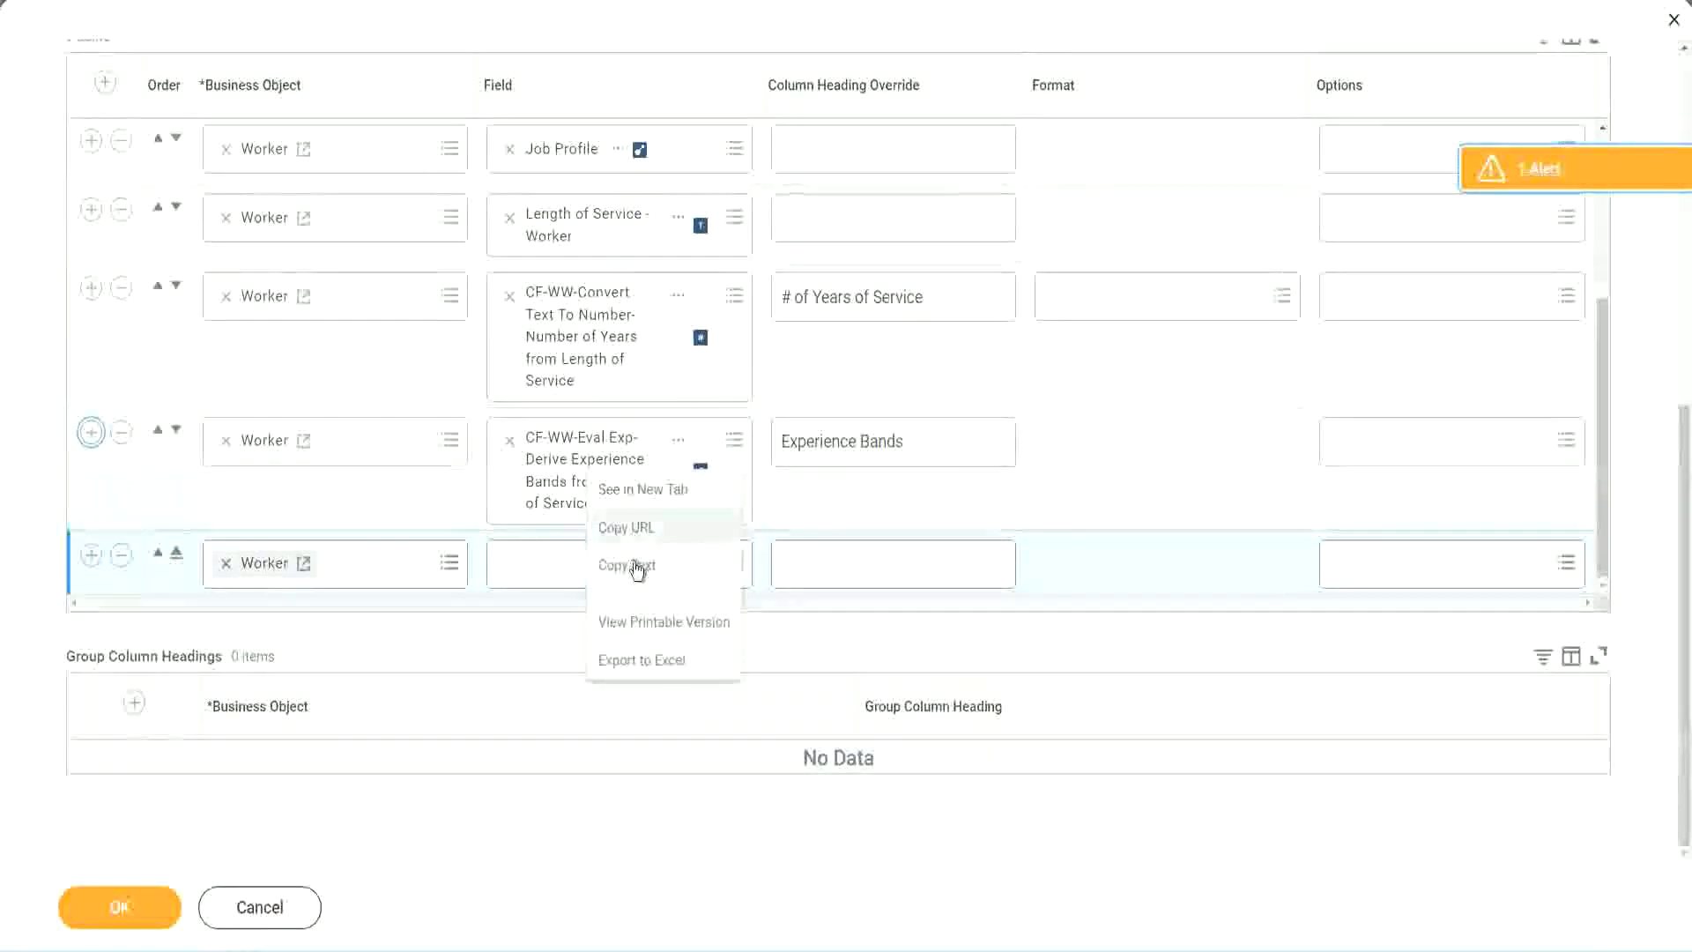
left_click(635, 565)
left_click(530, 574)
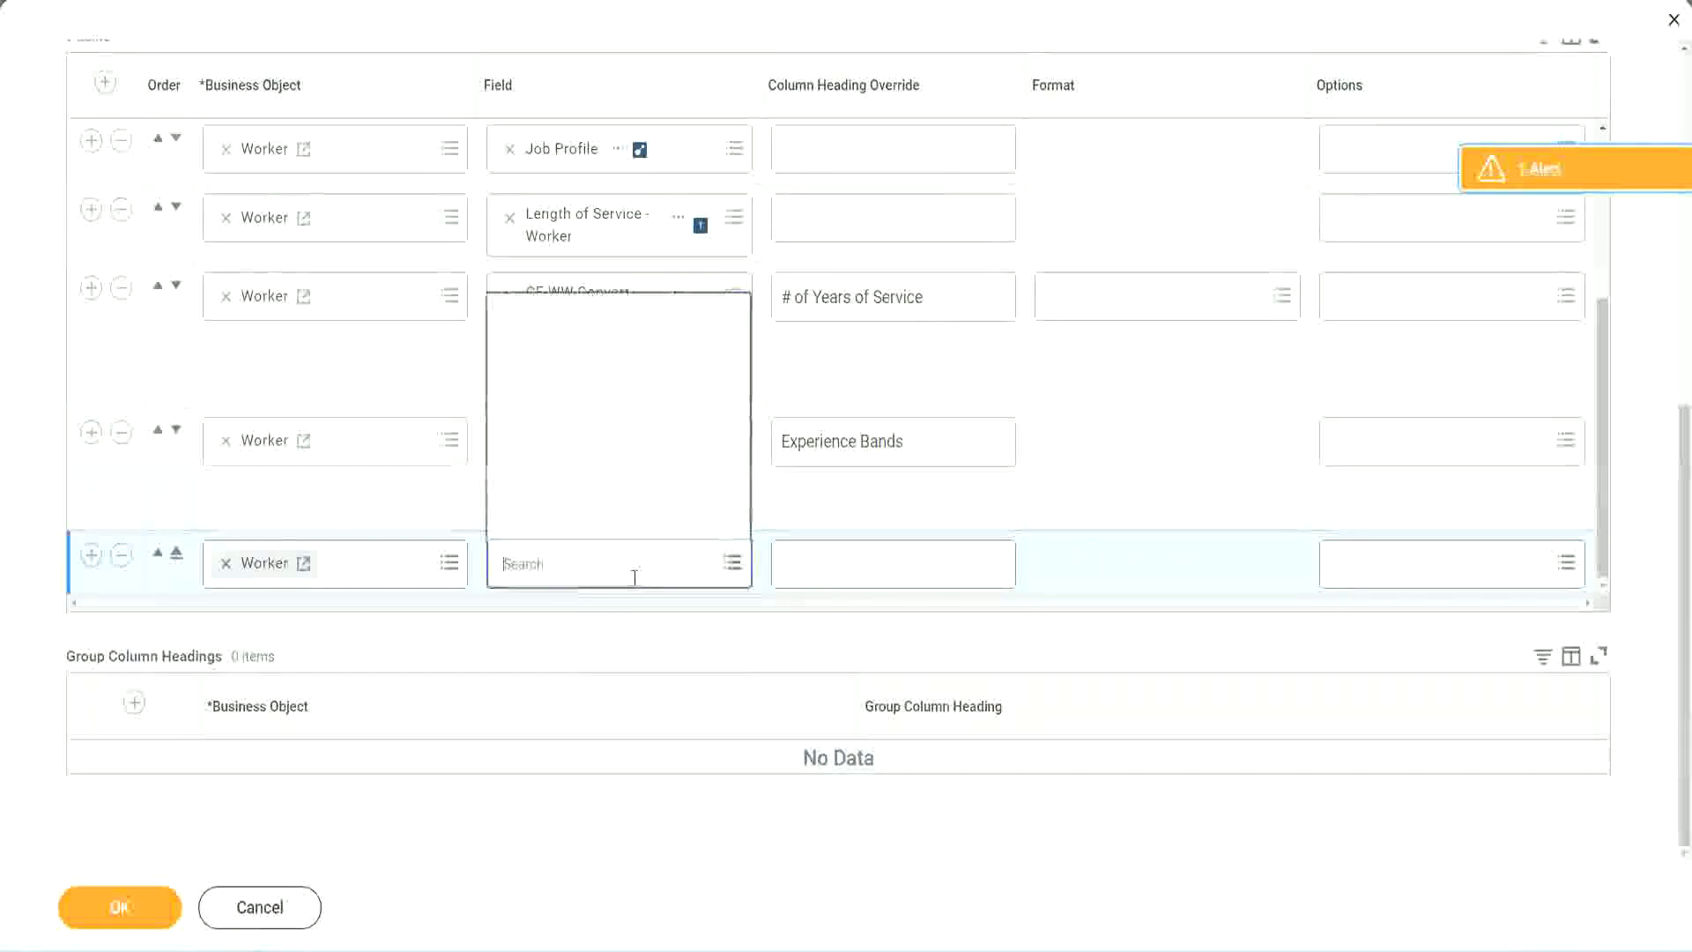
key("ctrl+v")
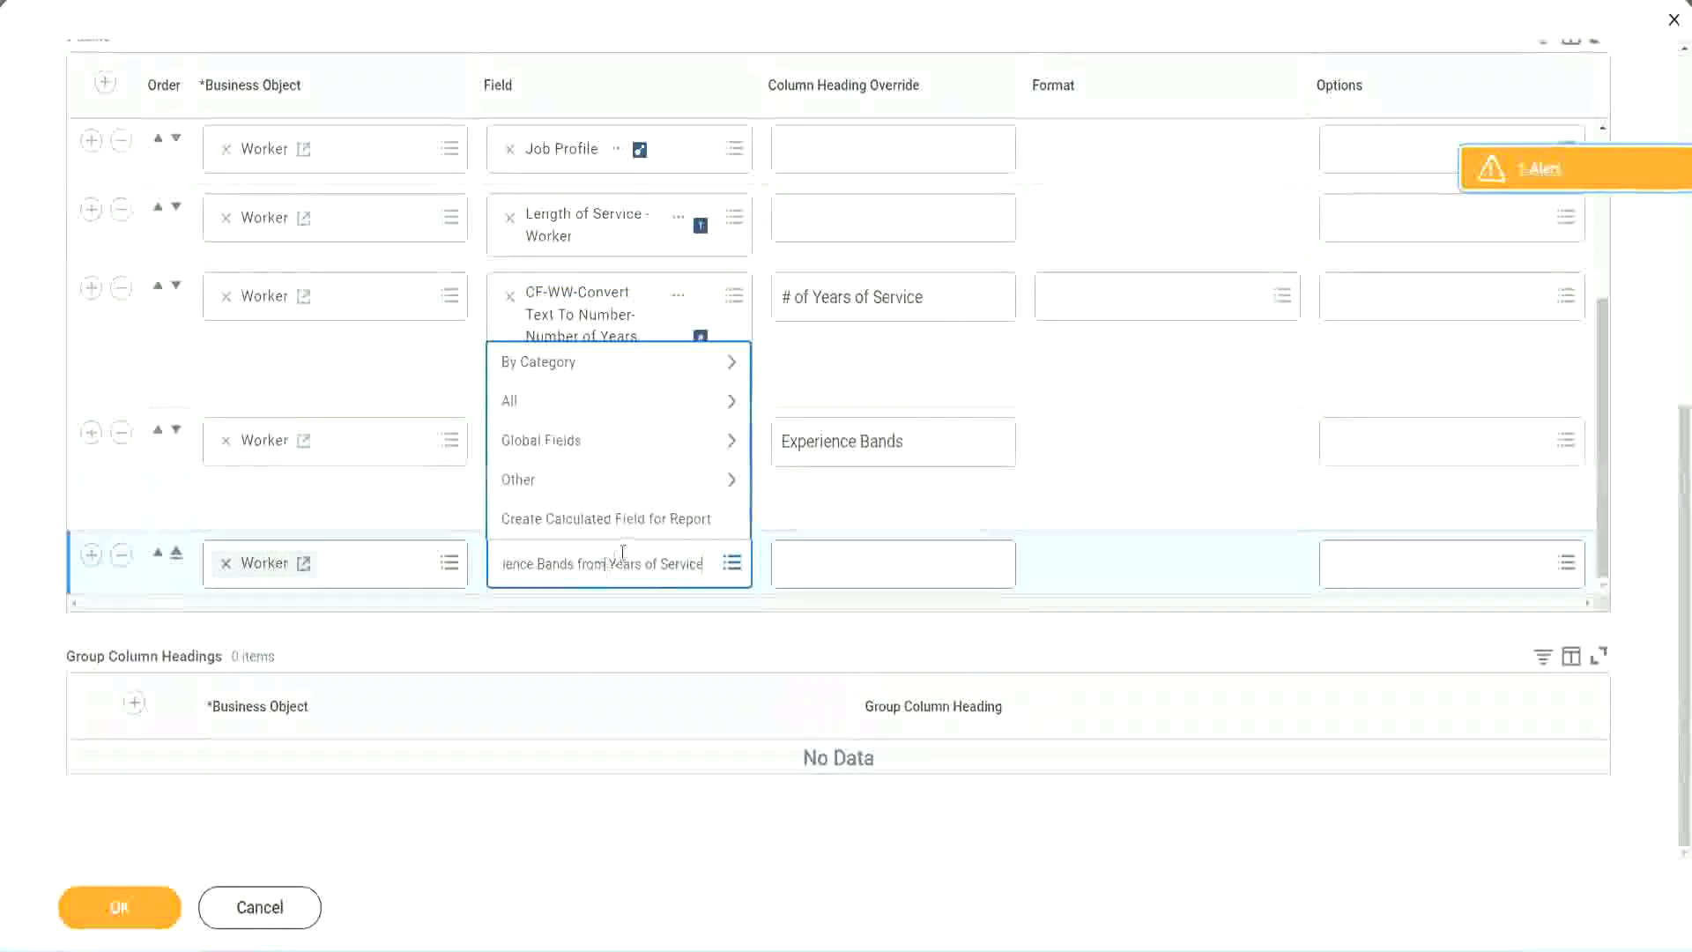
key("ctrl+a")
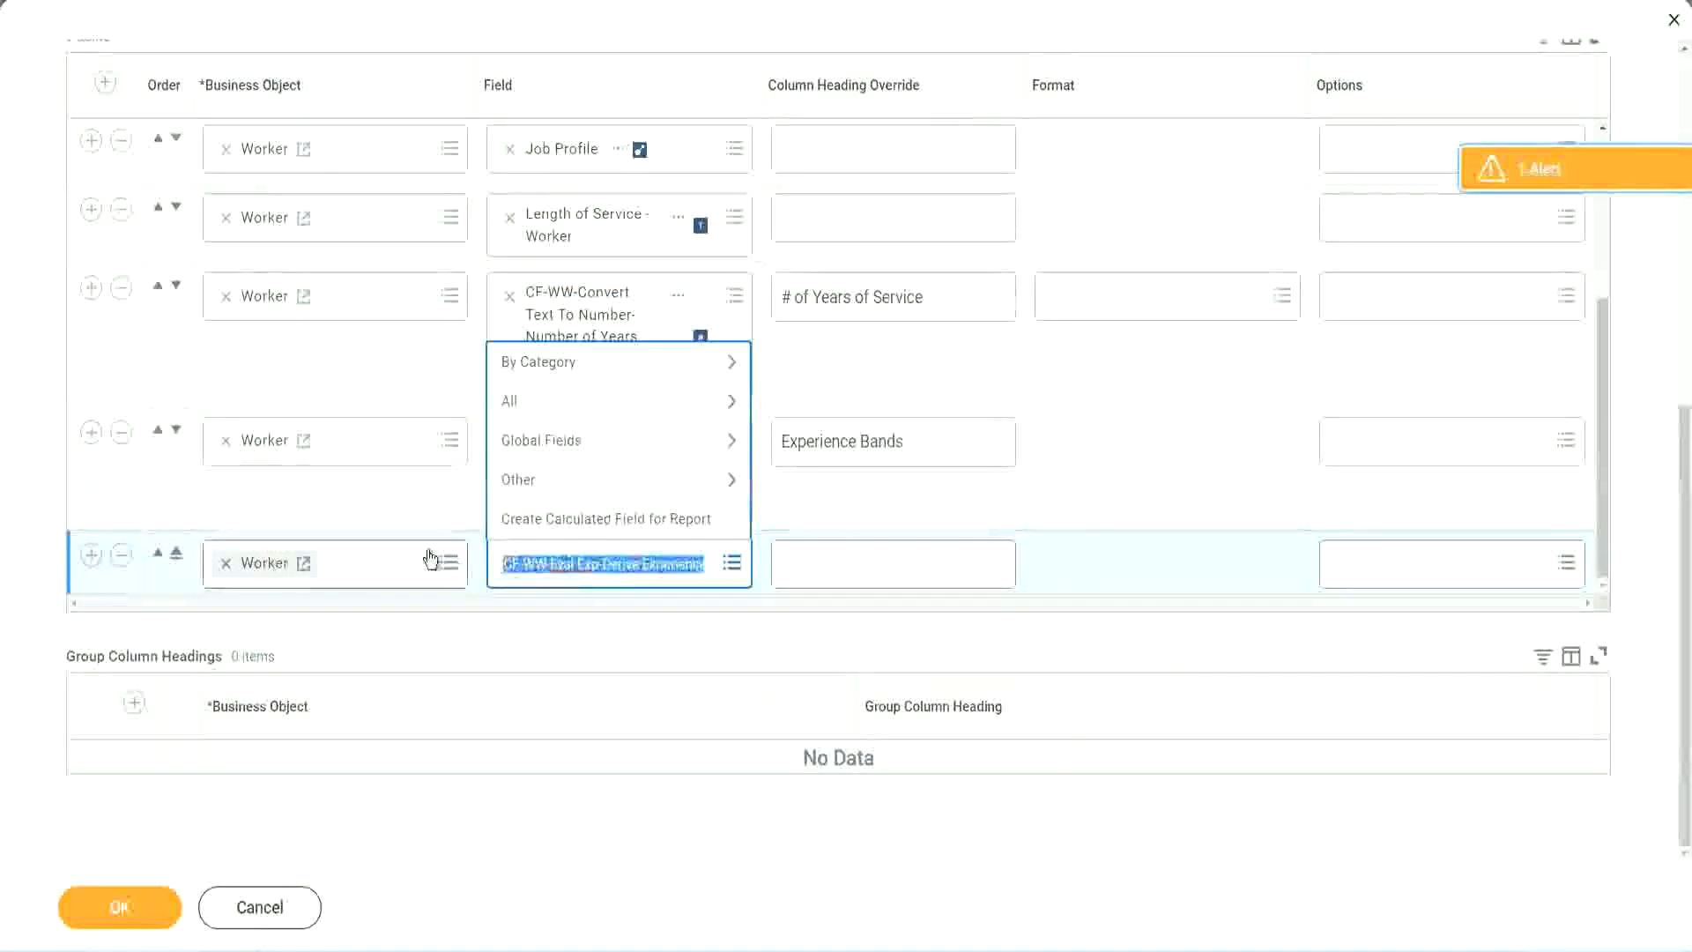
left_click(632, 577)
key("BackSpace")
type("Band")
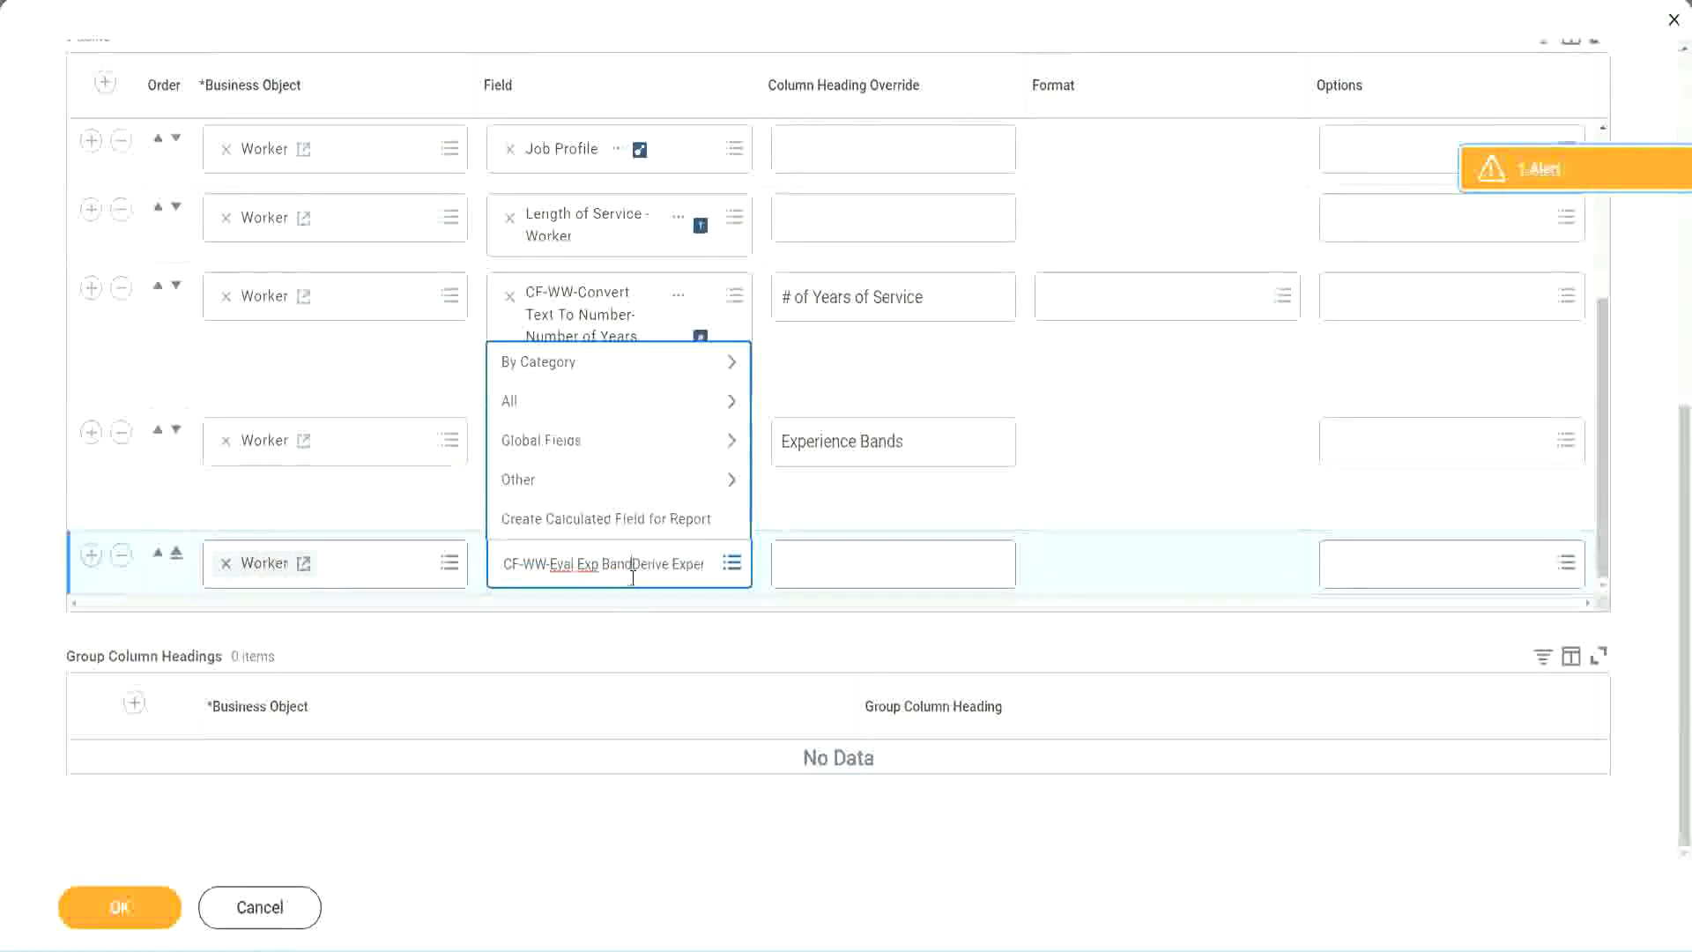
key("Delete")
key("Delete")
key("Delete")
key("Delete")
key("Delete")
key("Delete")
key("Delete")
key("Delete")
key("Delete")
key("Delete")
key("Delete")
key("Delete")
key("Delete")
key("Delete")
key("Delete")
key("Delete")
key("Delete")
key("Return")
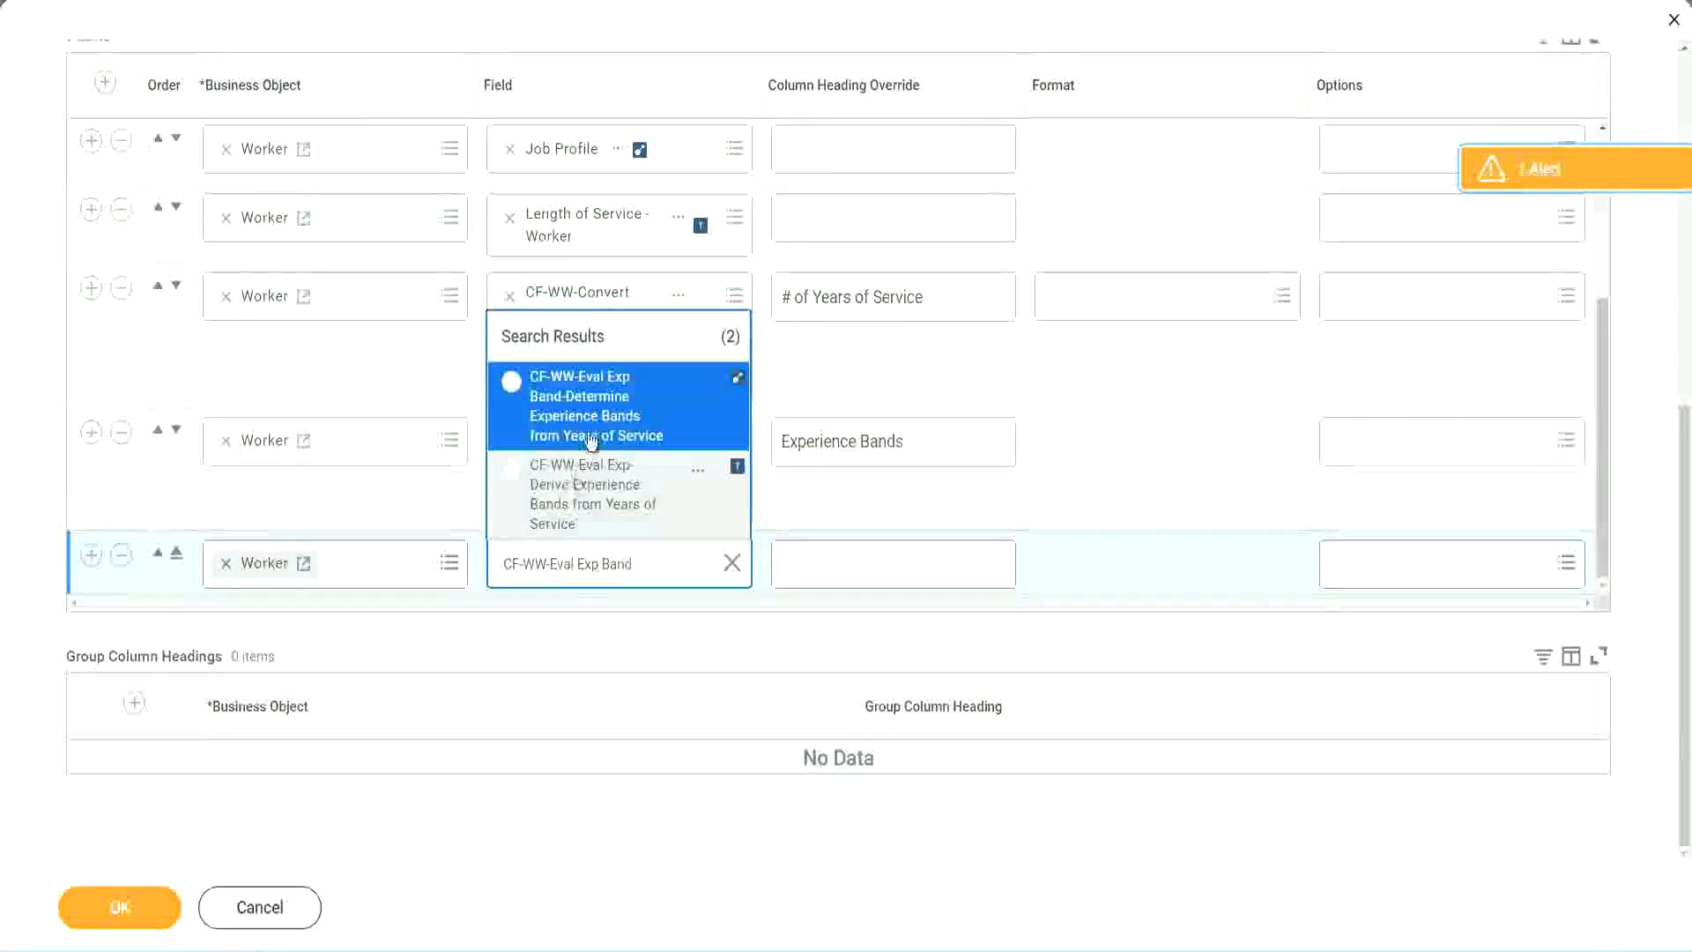
left_click(617, 418)
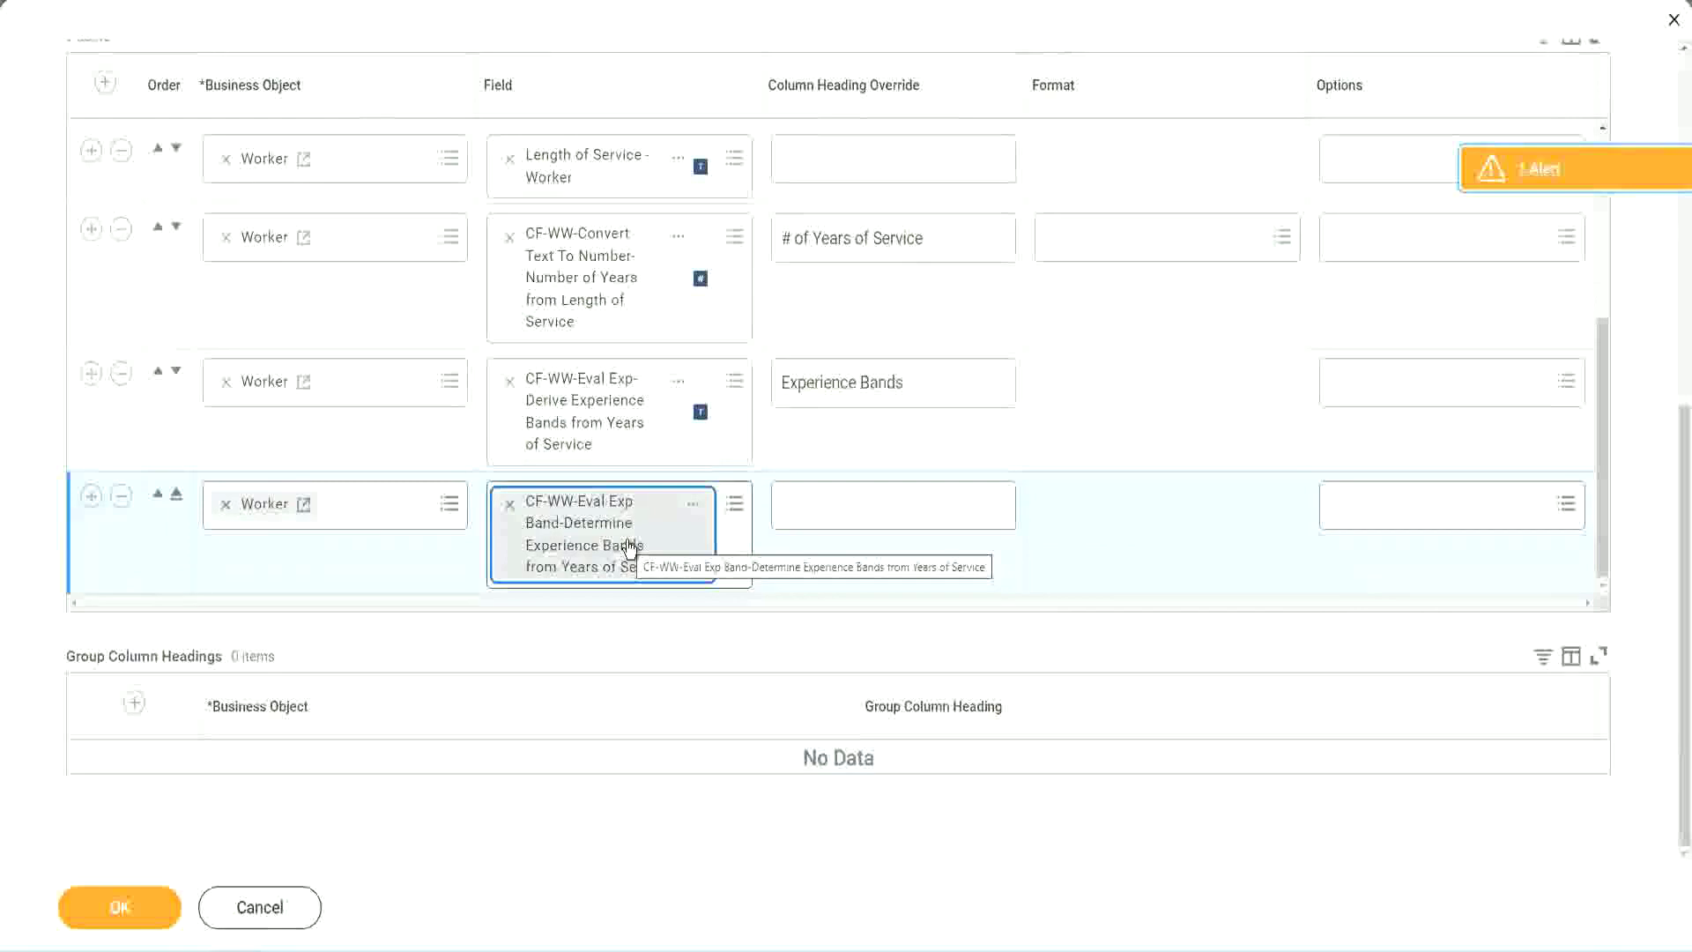
Set the new row's column heading override to Experience Bands (Eval Exp Bands), reusing the heading from the row above, and save the report.
left_click(931, 383)
key("ctrl+c")
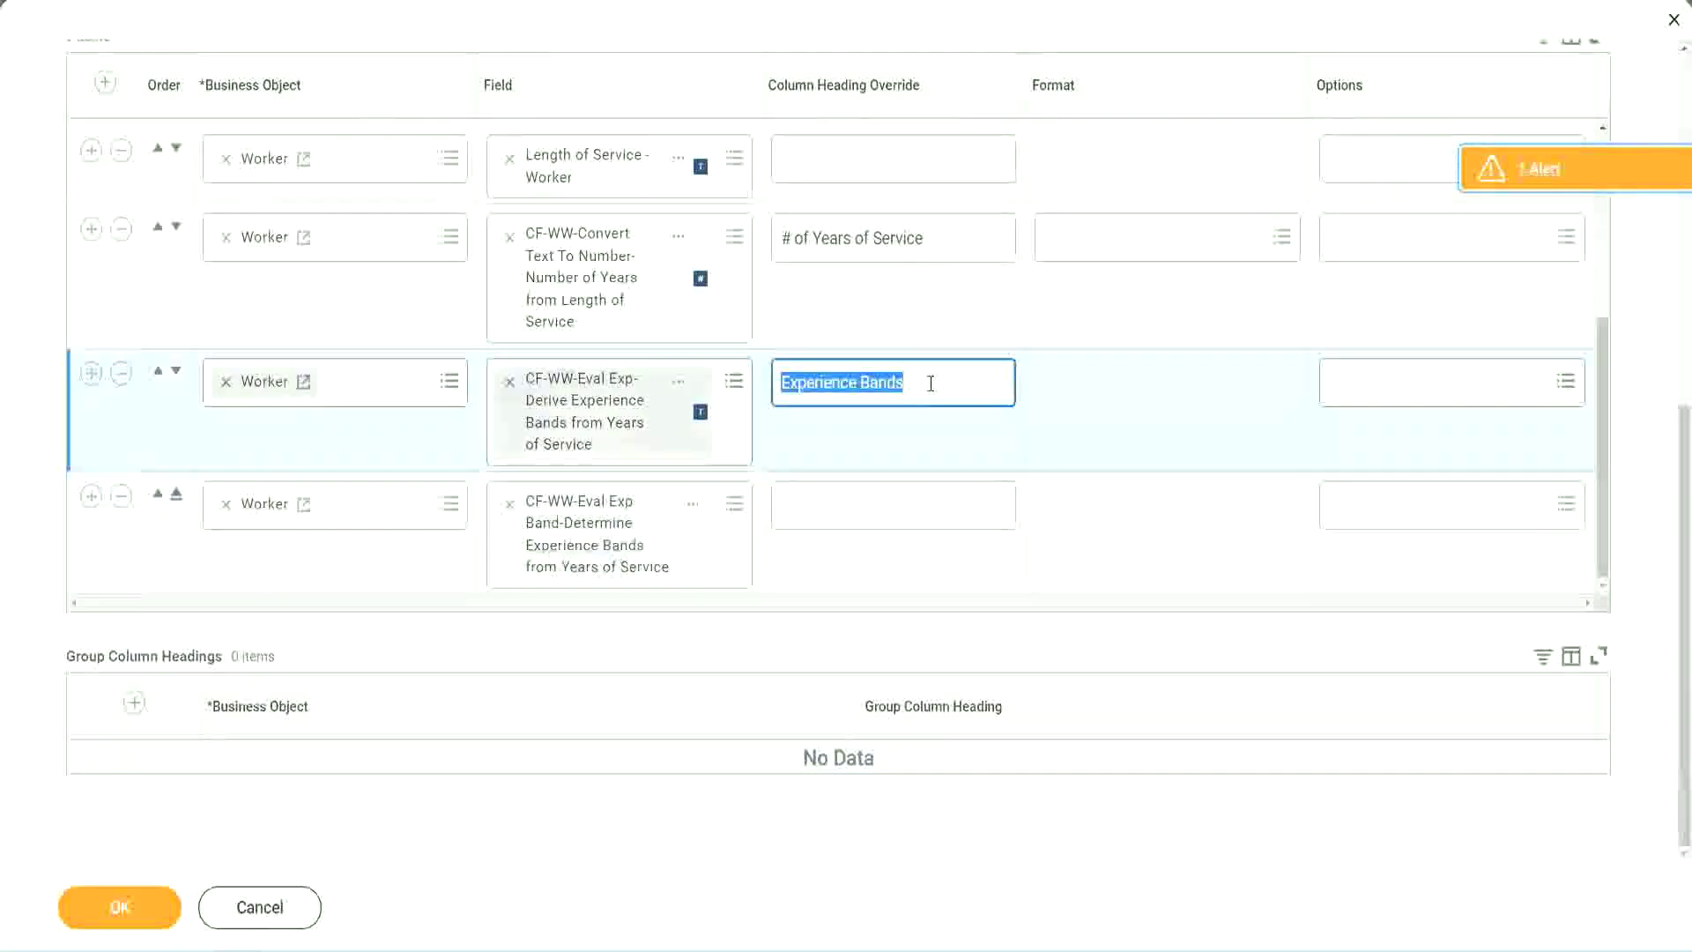
left_click(822, 504)
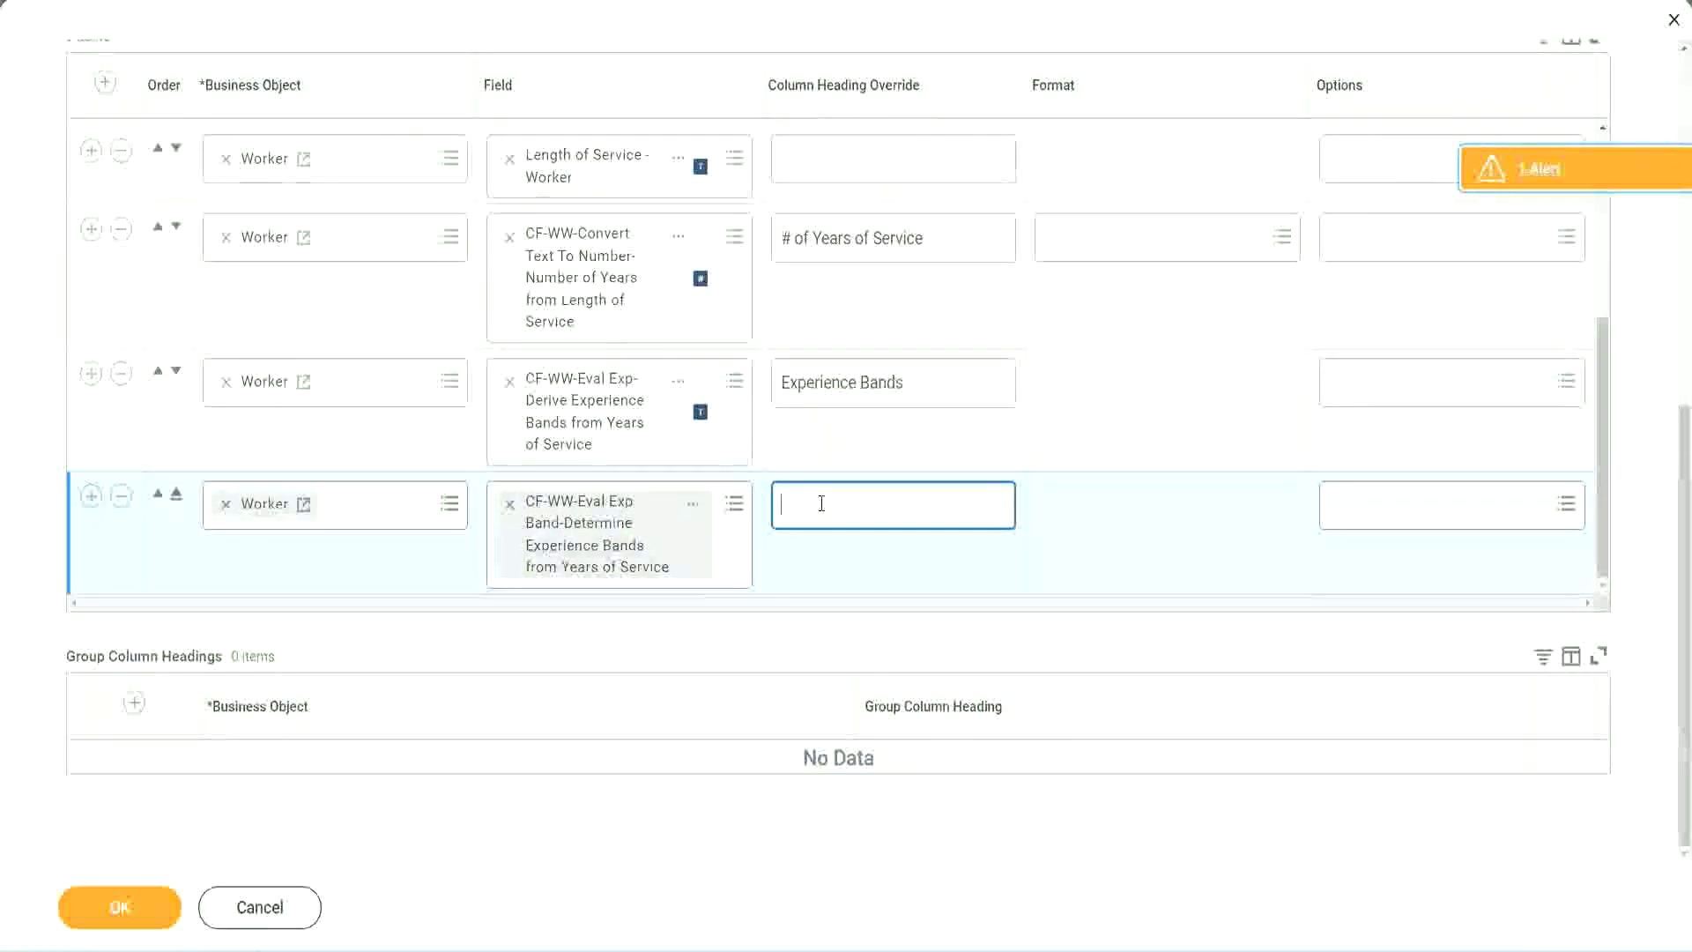
key("ctrl+v")
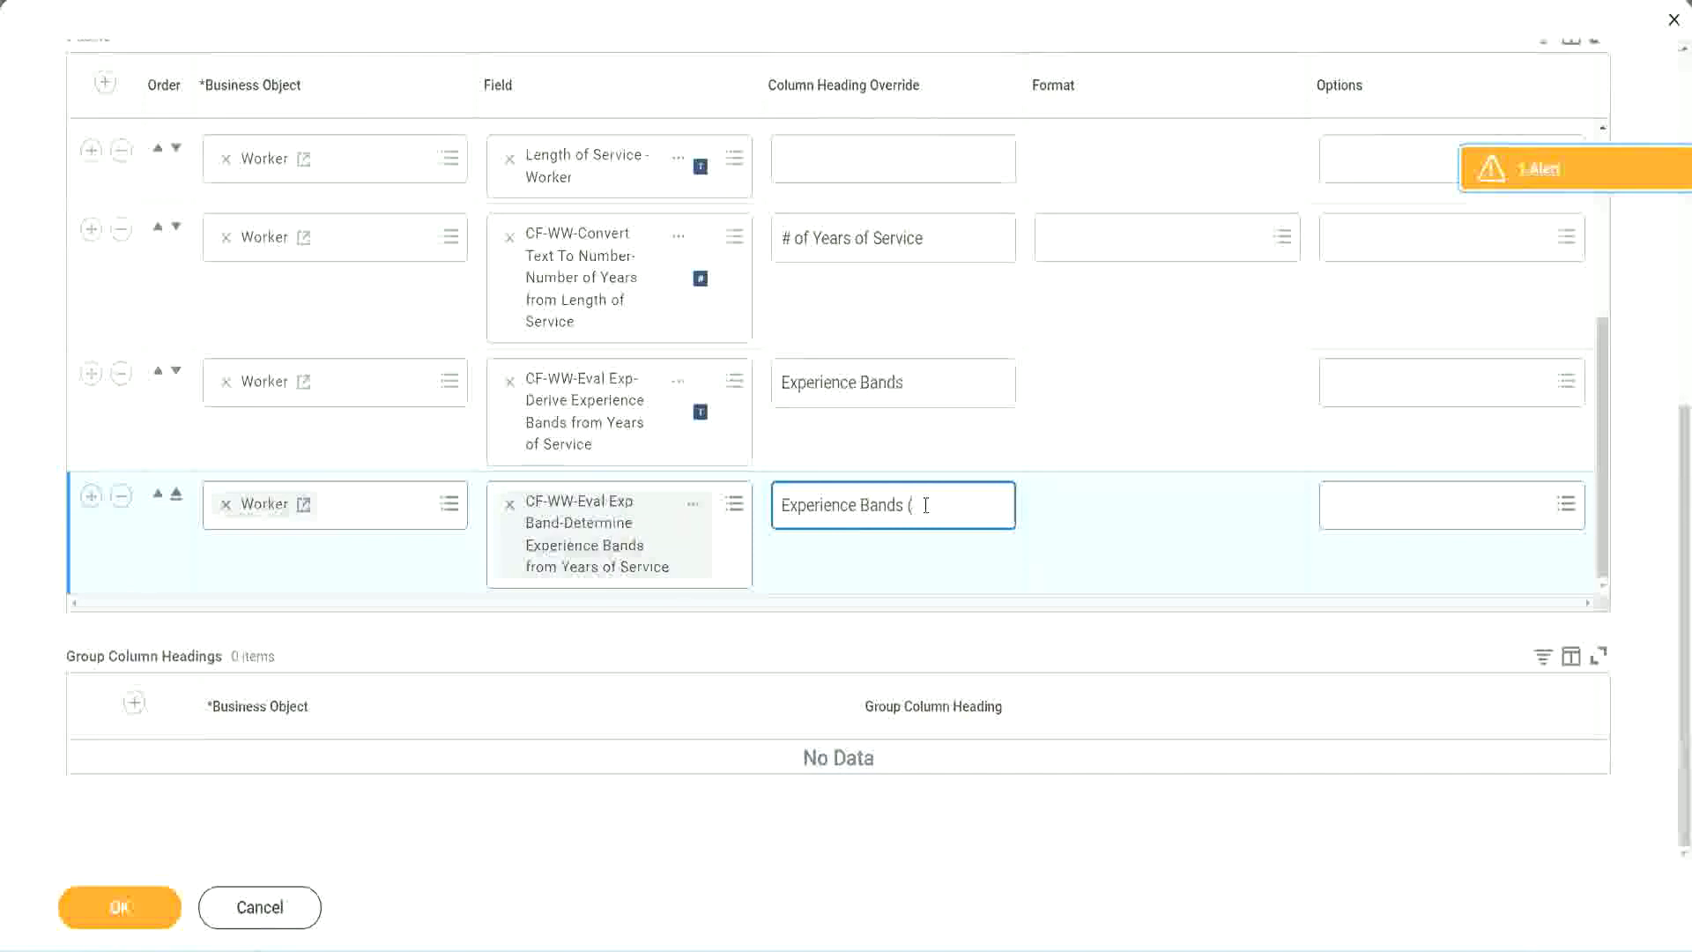
type("val Exp Bands)")
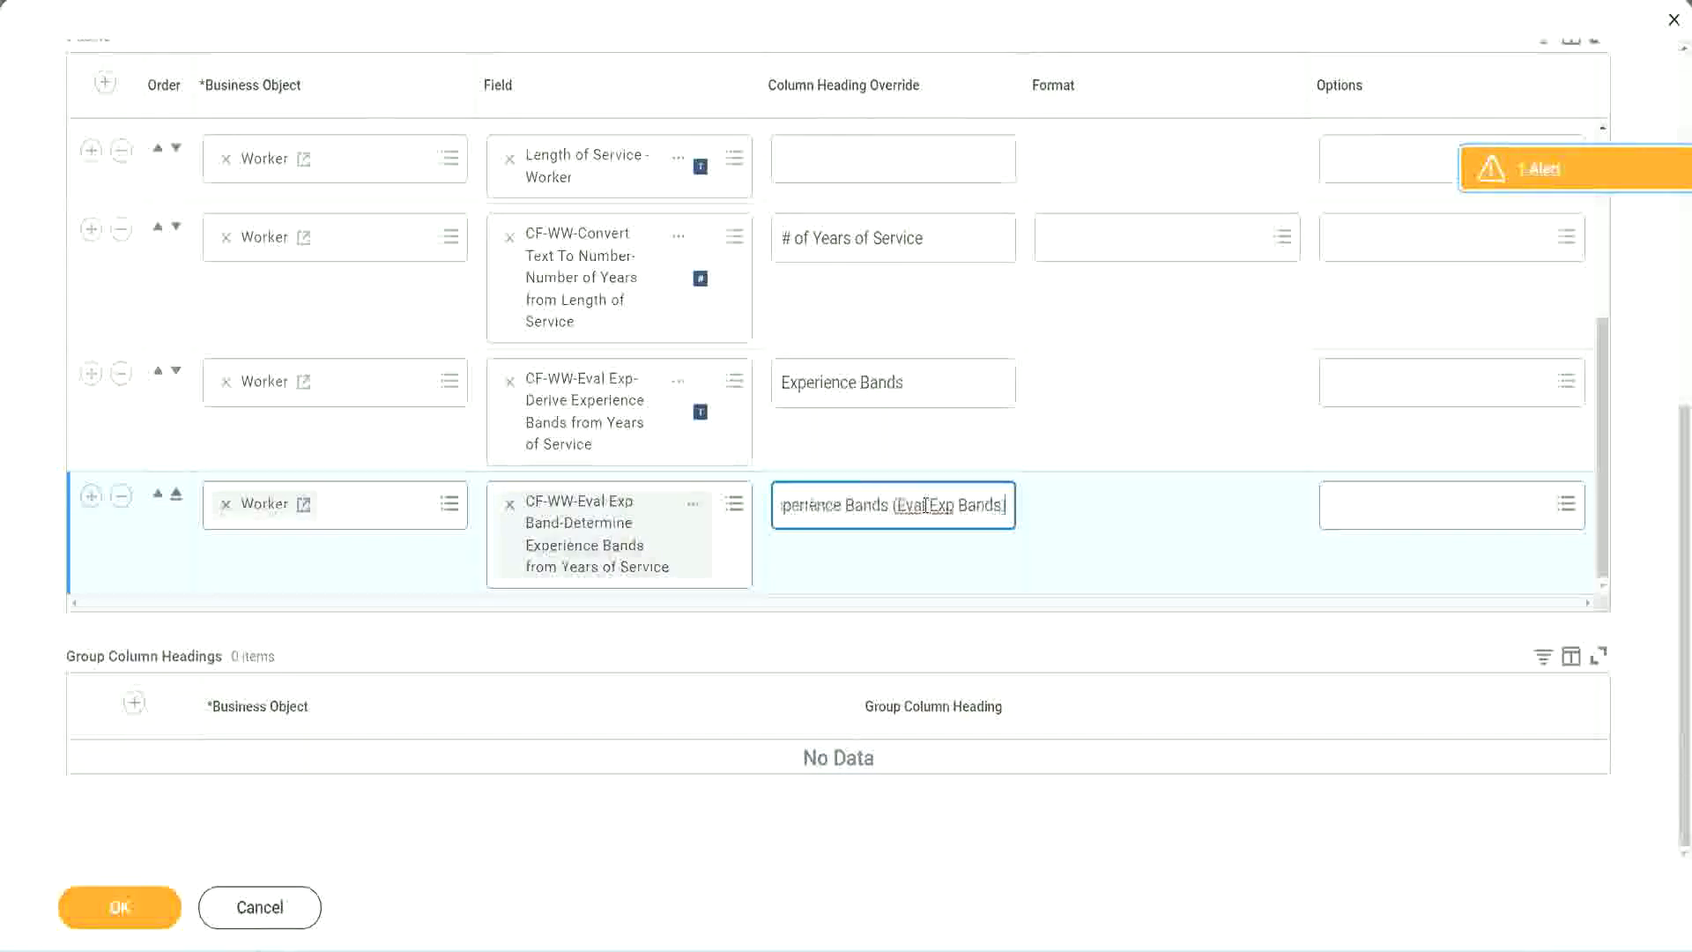
double_click(944, 506)
left_click(974, 504)
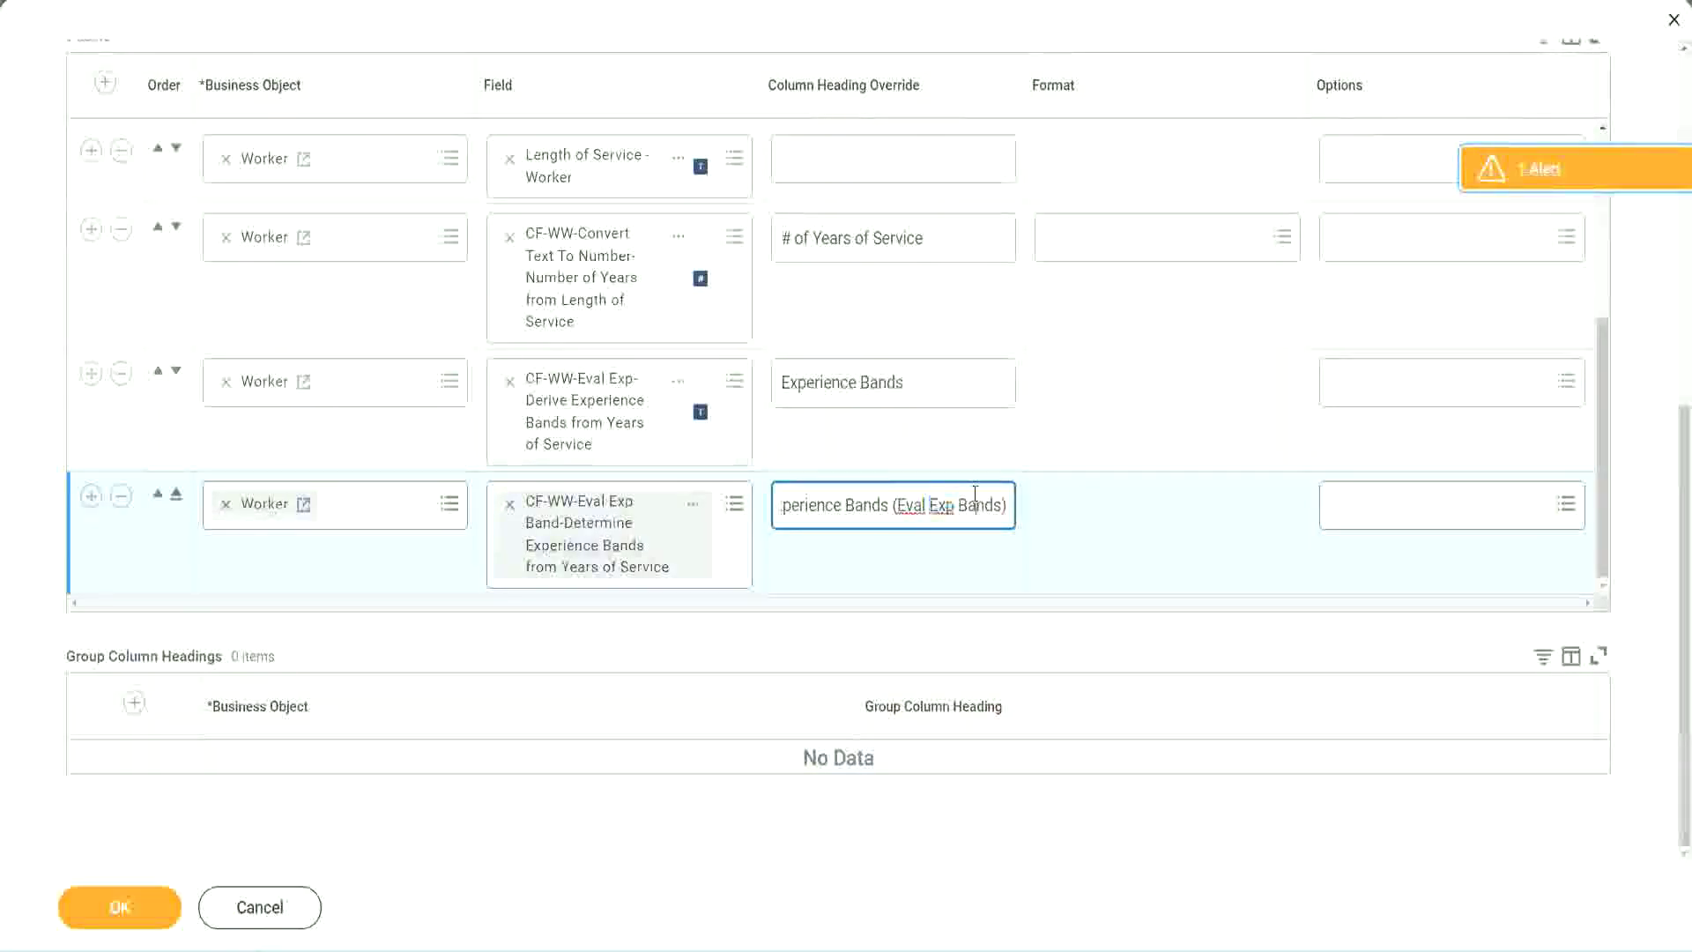
left_click(132, 916)
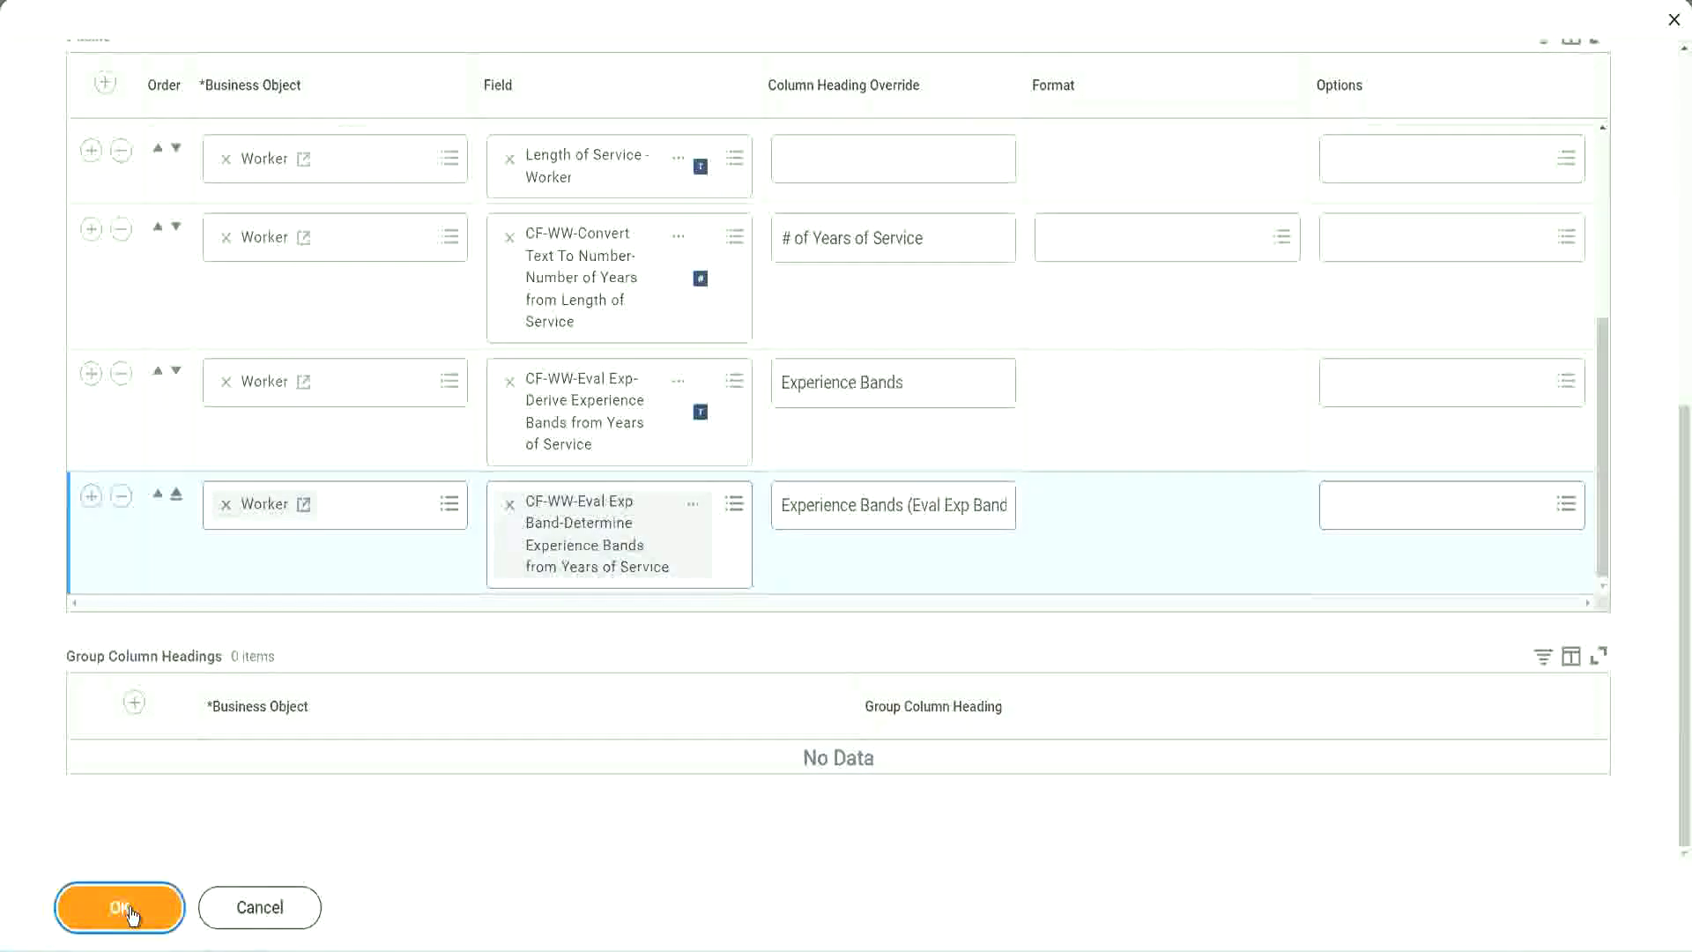